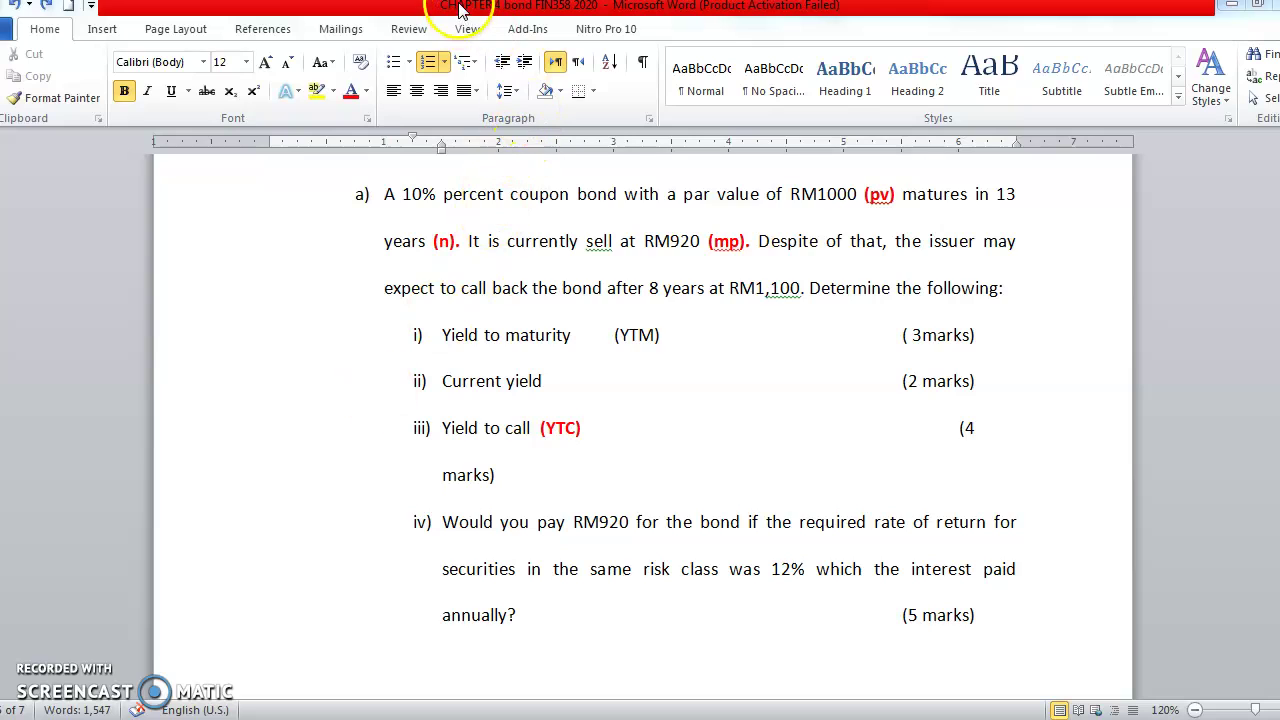
Examine the question's yield-to-call and yield-to-maturity items alongside the bond's maturity period and call-back terms.
click(450, 428)
drag(445, 426, 557, 426)
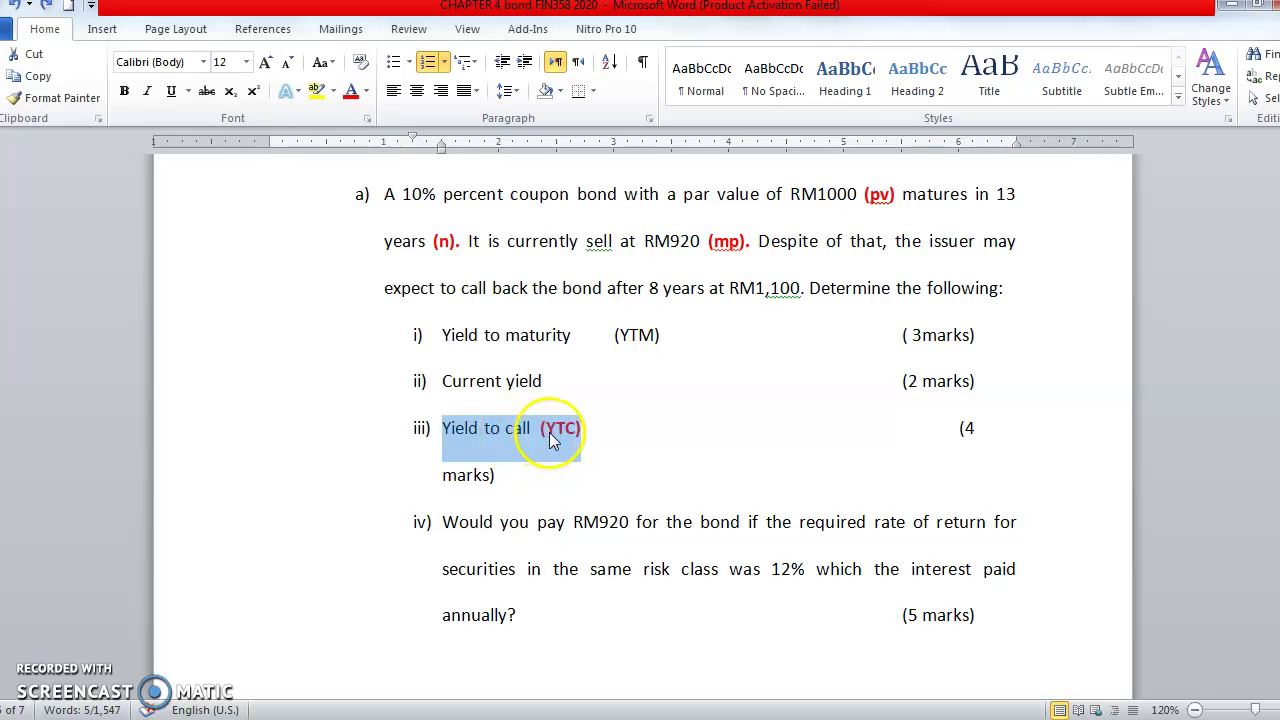
click(555, 428)
drag(505, 428, 589, 428)
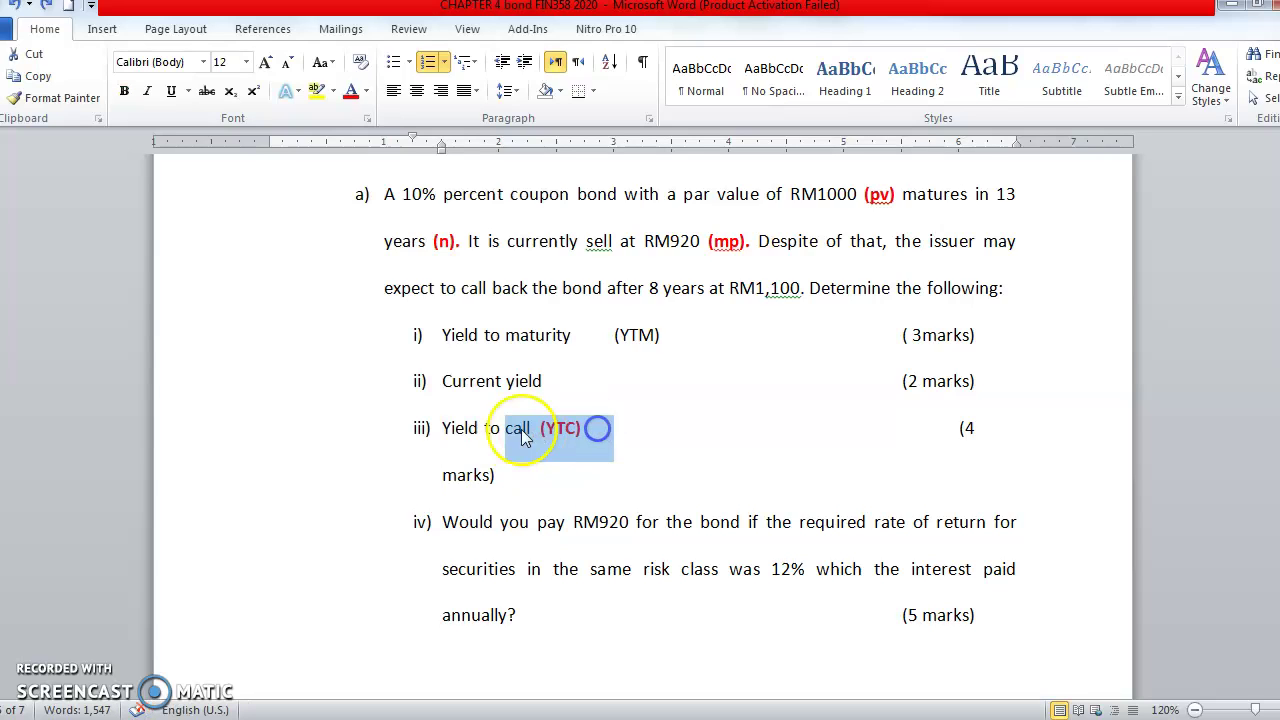
drag(445, 428, 578, 428)
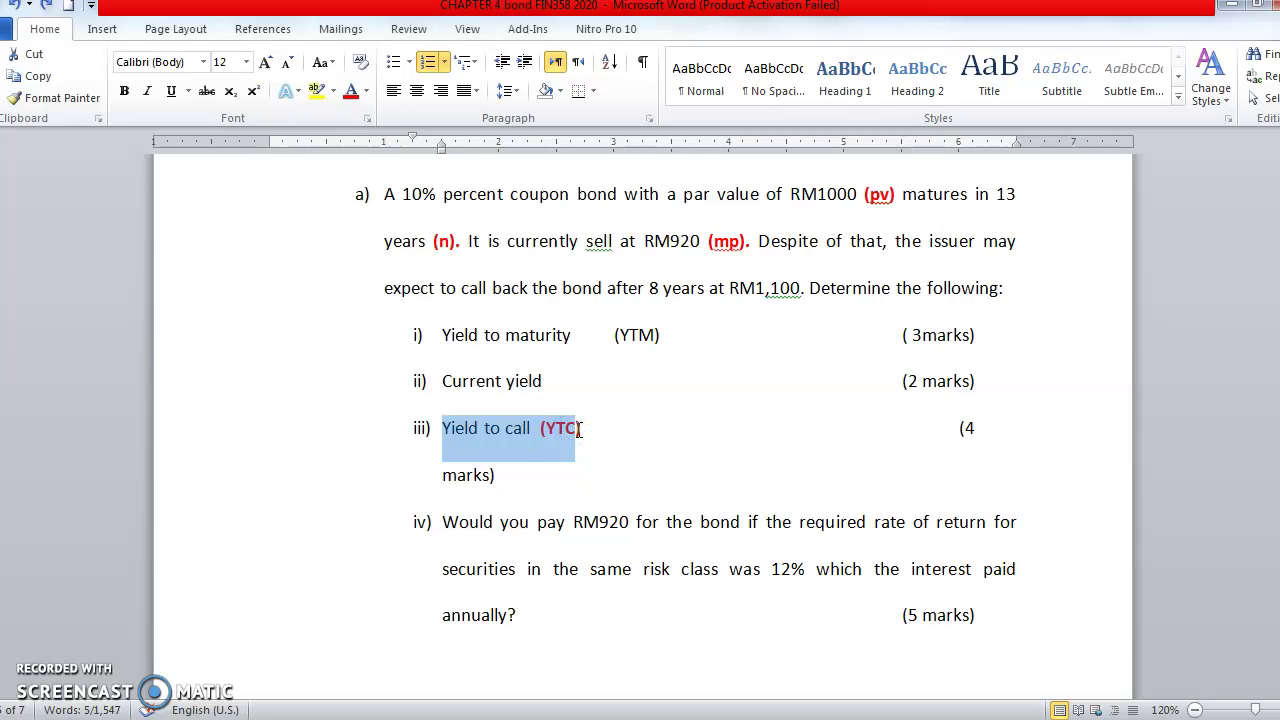
drag(445, 335, 678, 340)
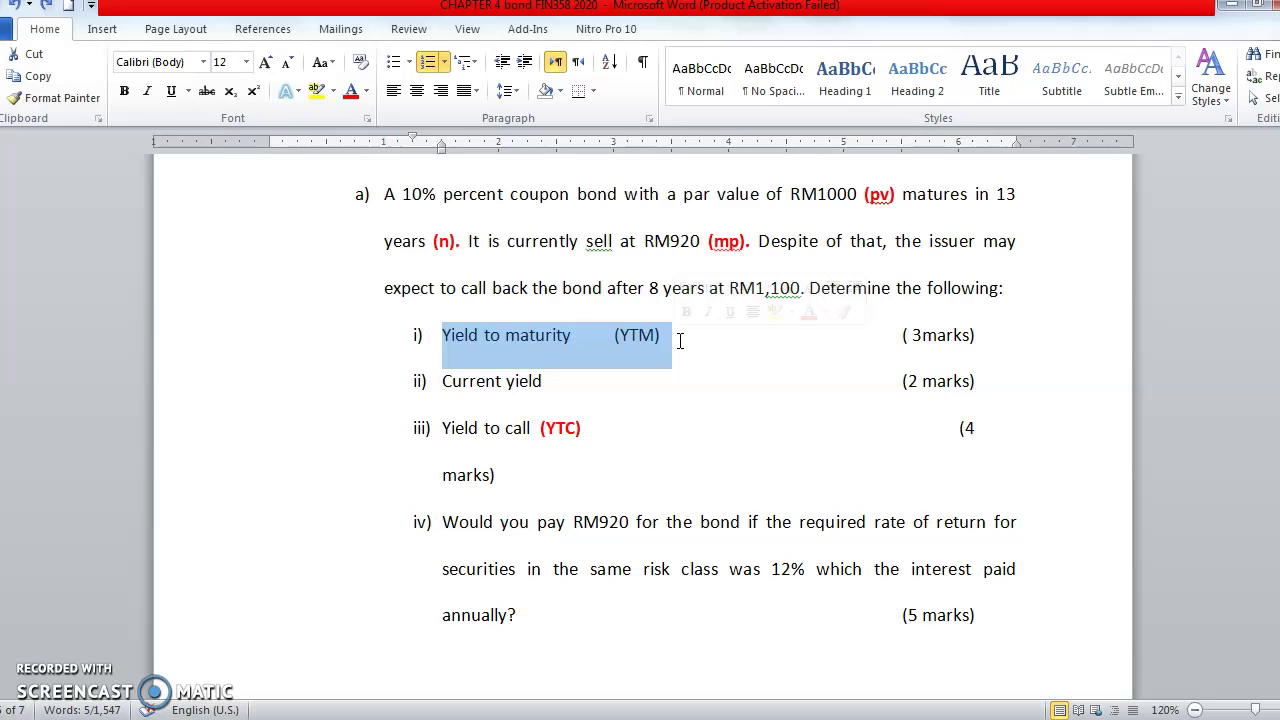
click(520, 428)
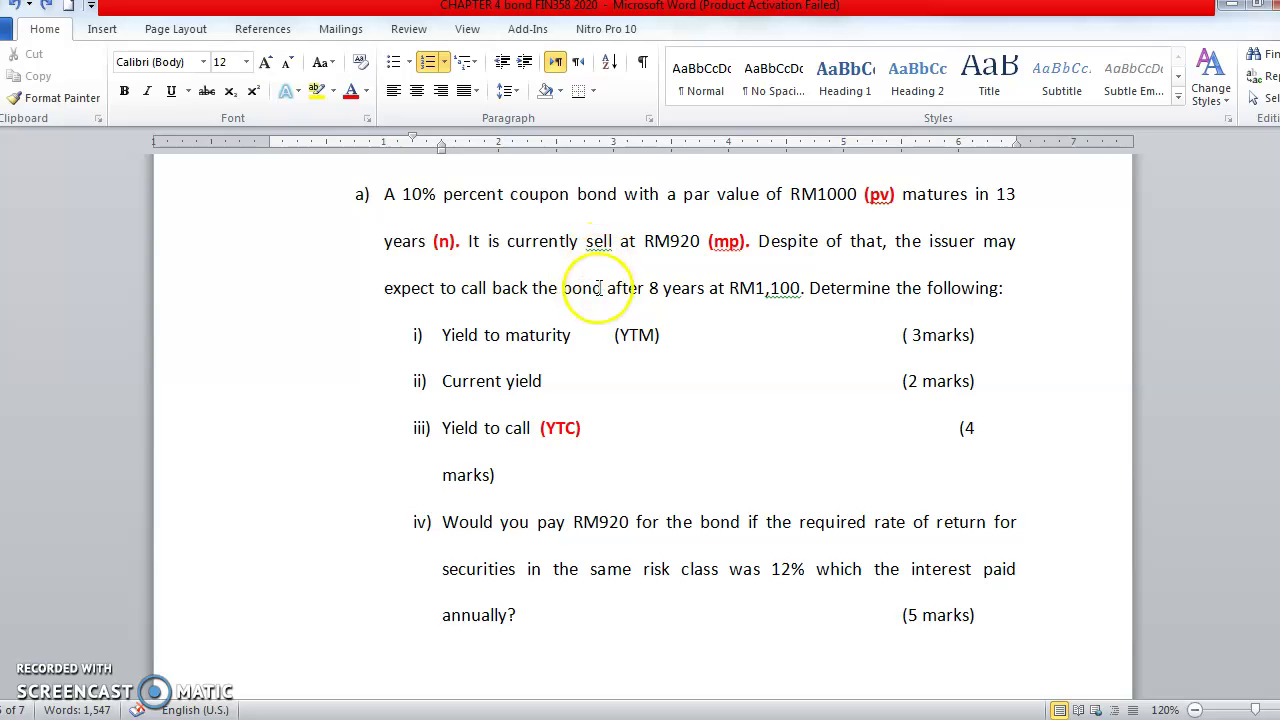
drag(930, 191, 1001, 190)
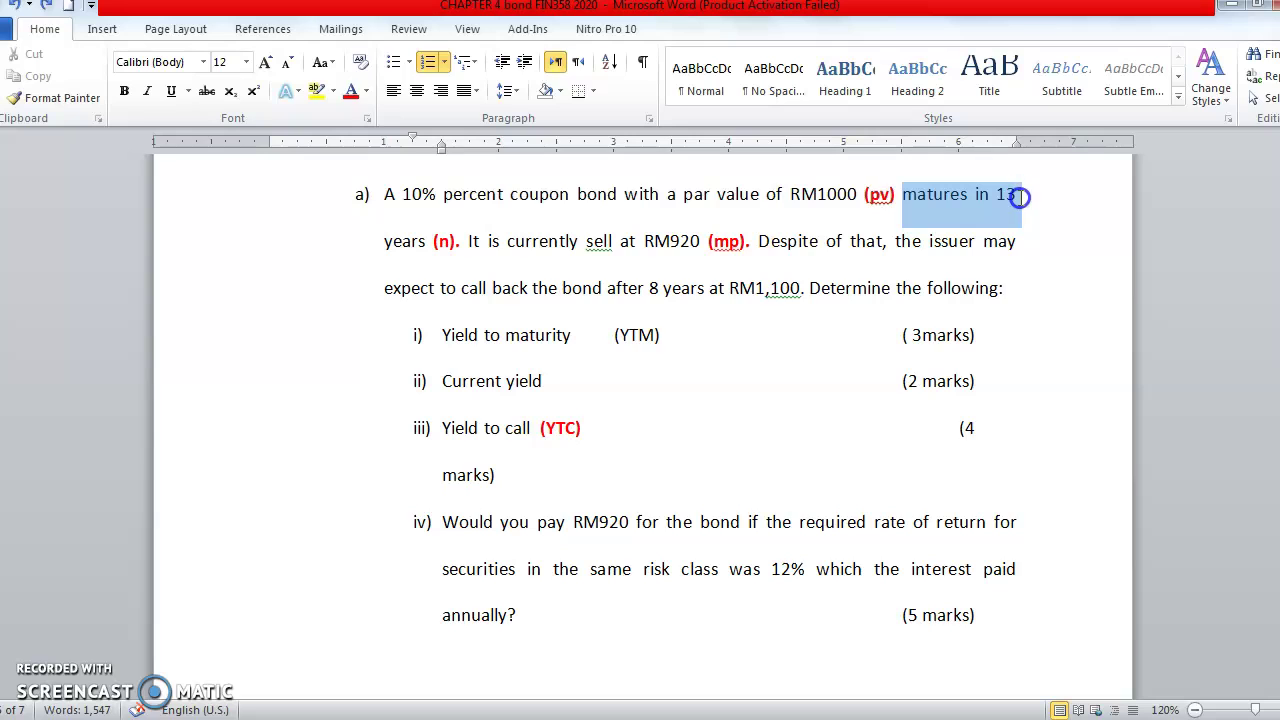
double_click(438, 241)
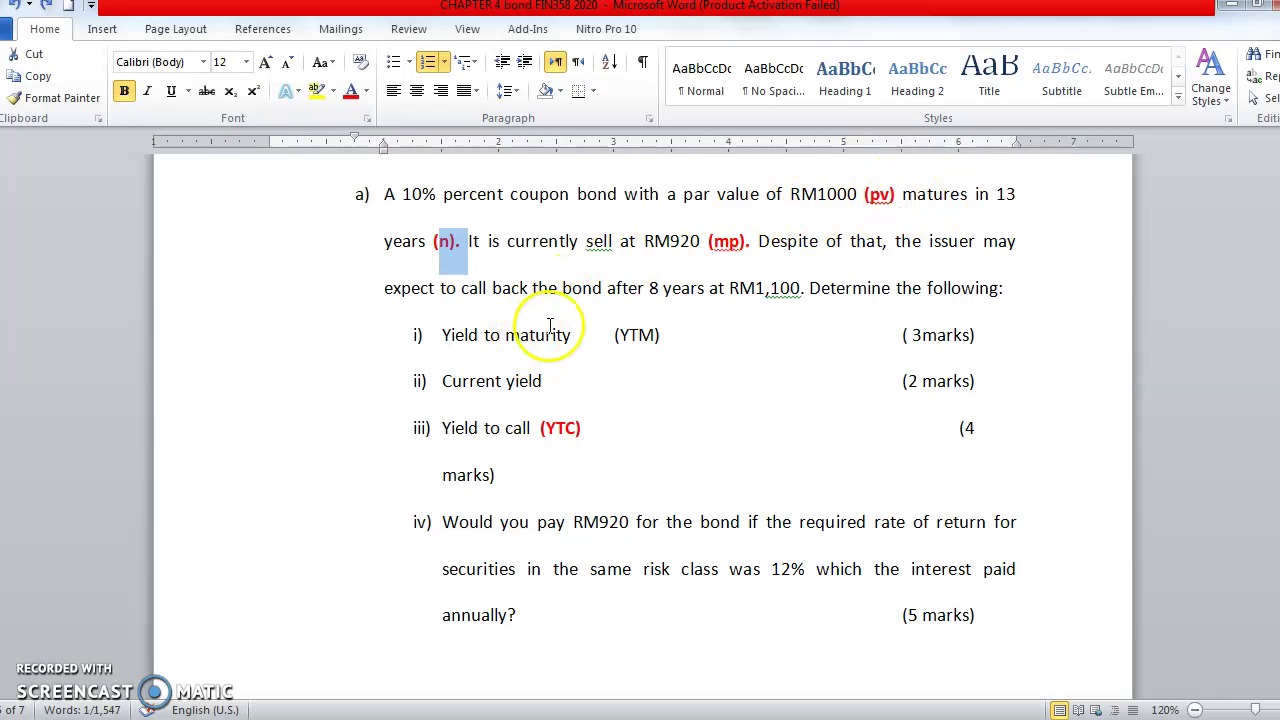
drag(615, 335, 661, 336)
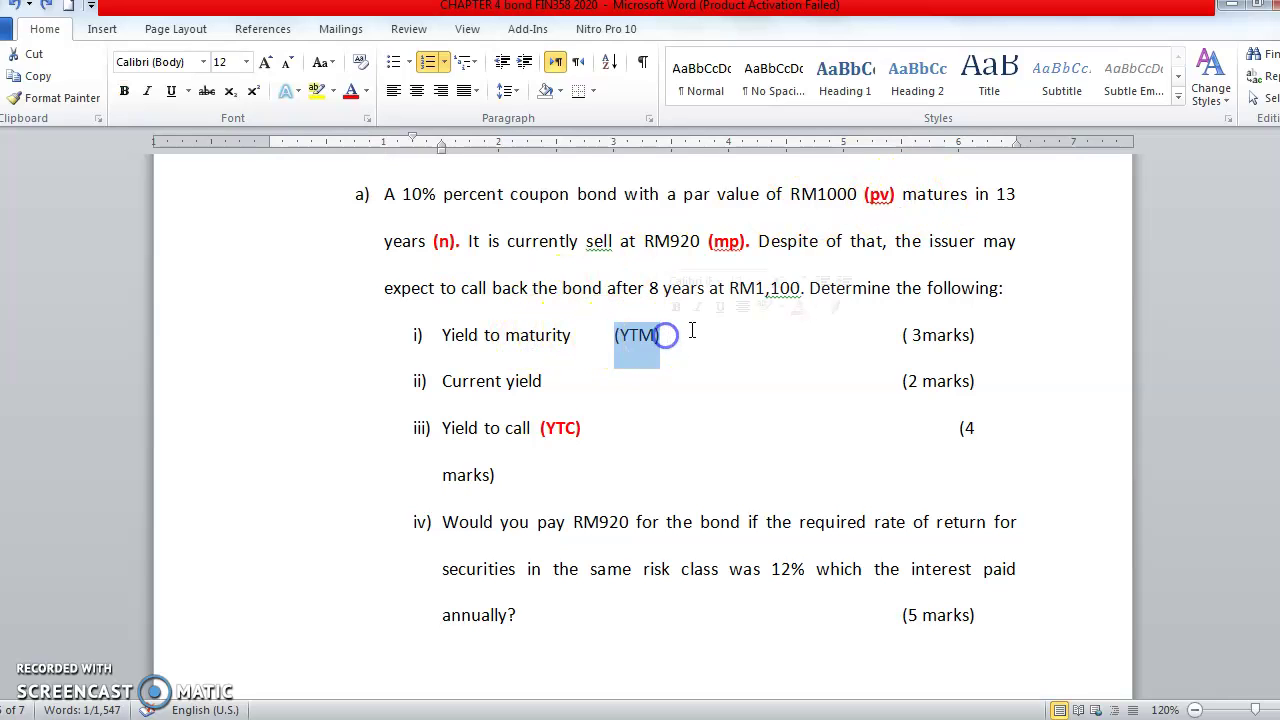
click(829, 255)
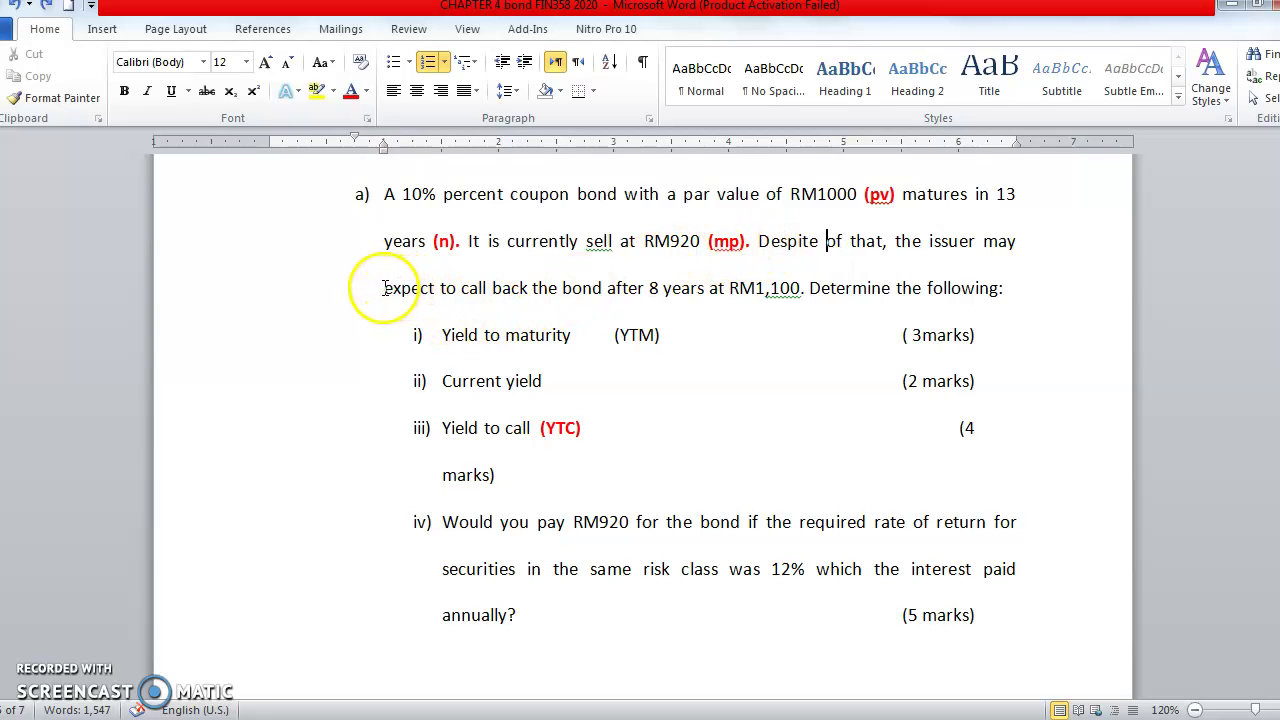
drag(383, 289, 681, 289)
click(683, 288)
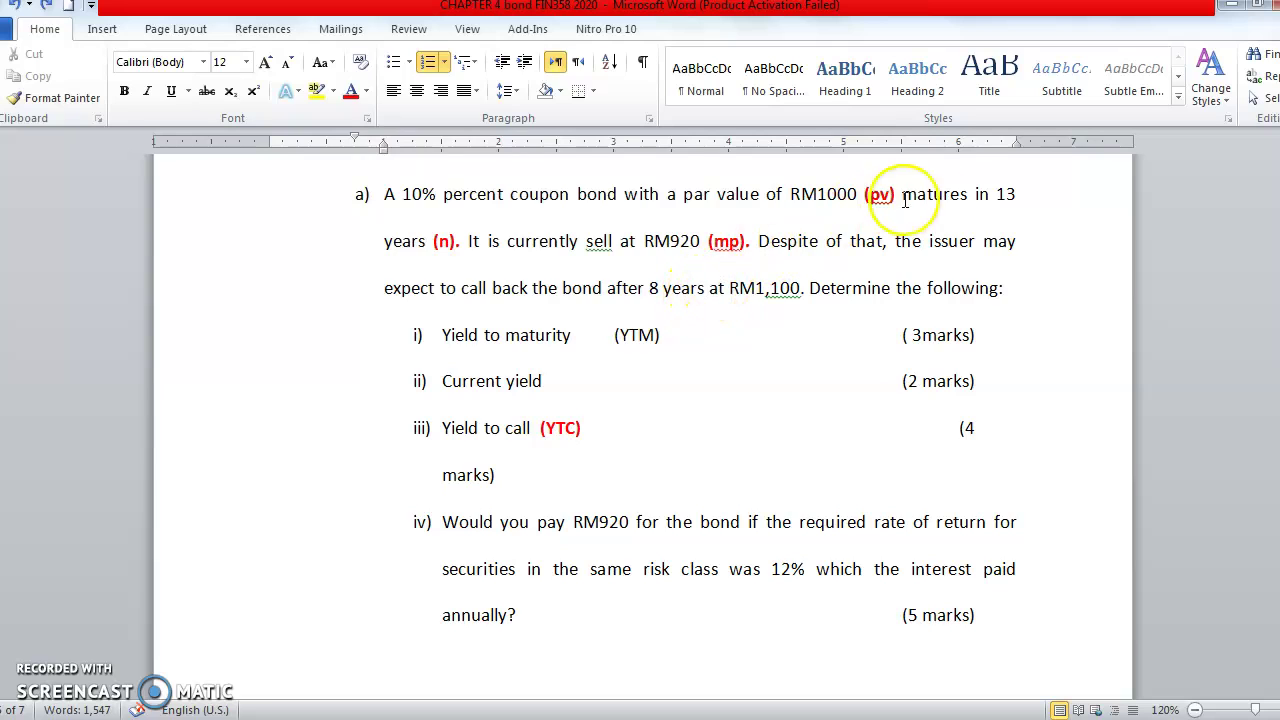
drag(976, 193, 1019, 190)
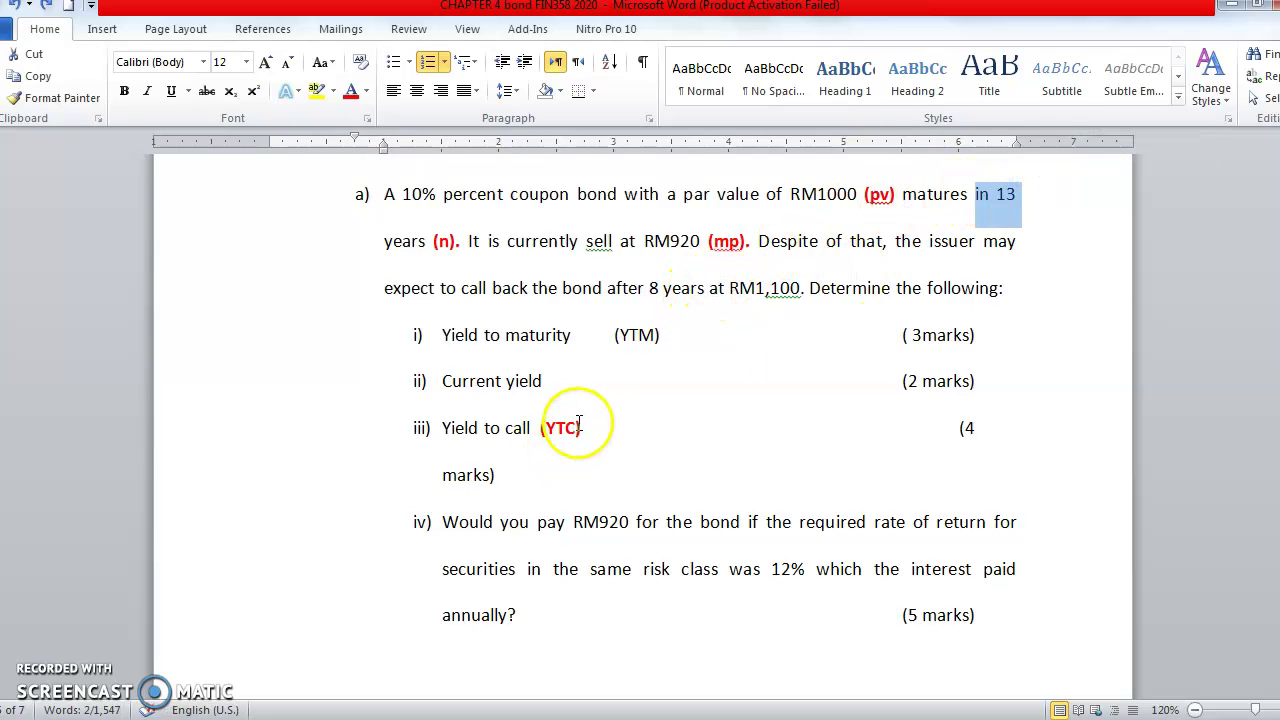
drag(578, 428, 447, 421)
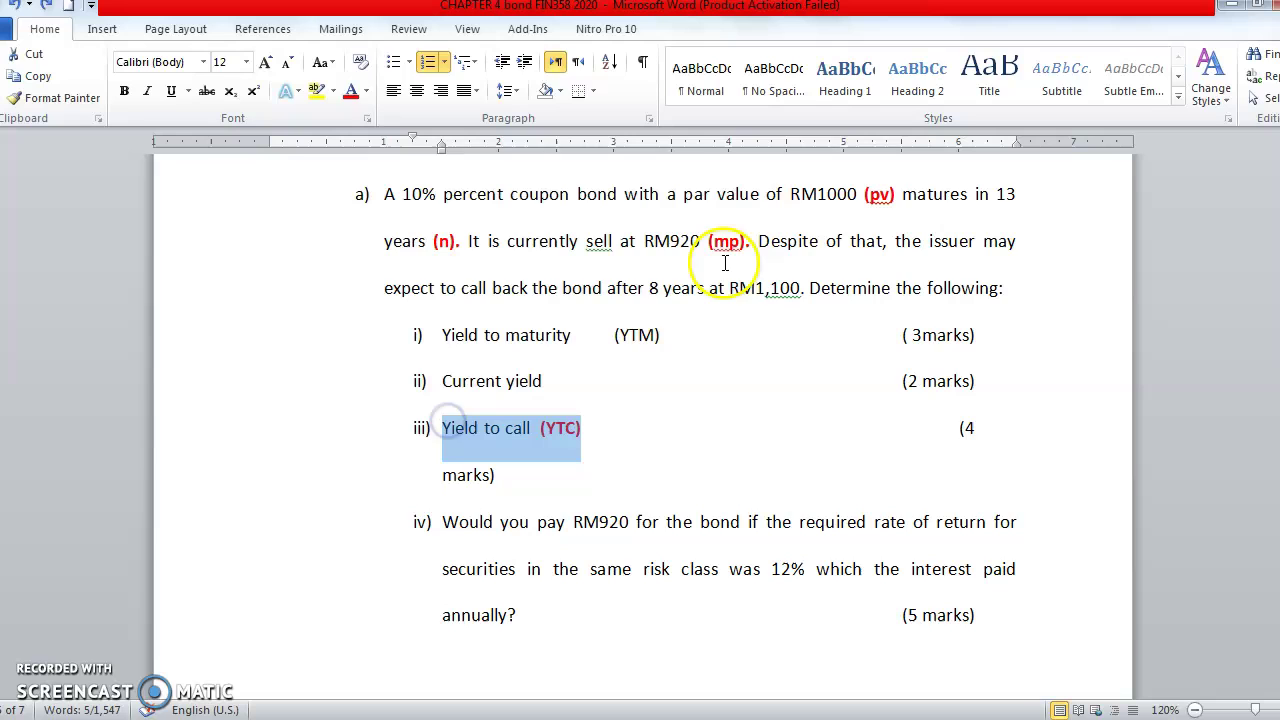
Format "8 years" in the bond question as bold dark blue text.
click(650, 286)
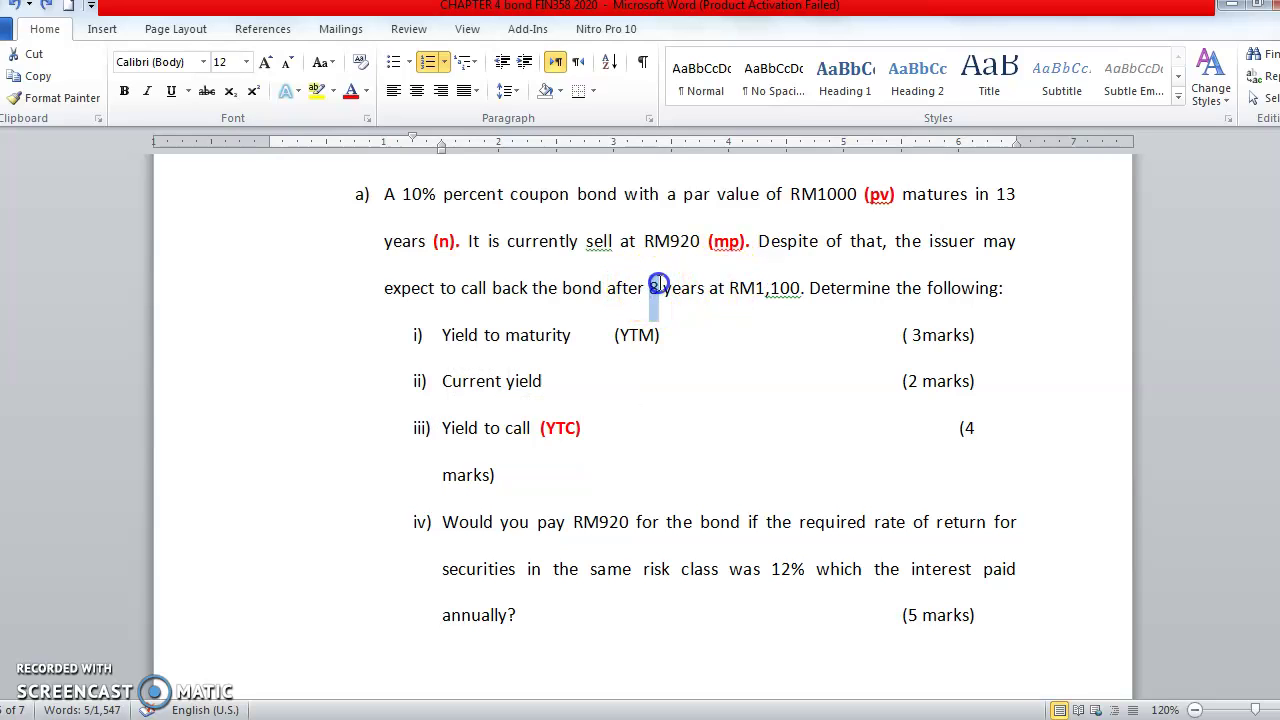
drag(658, 284, 691, 284)
click(366, 91)
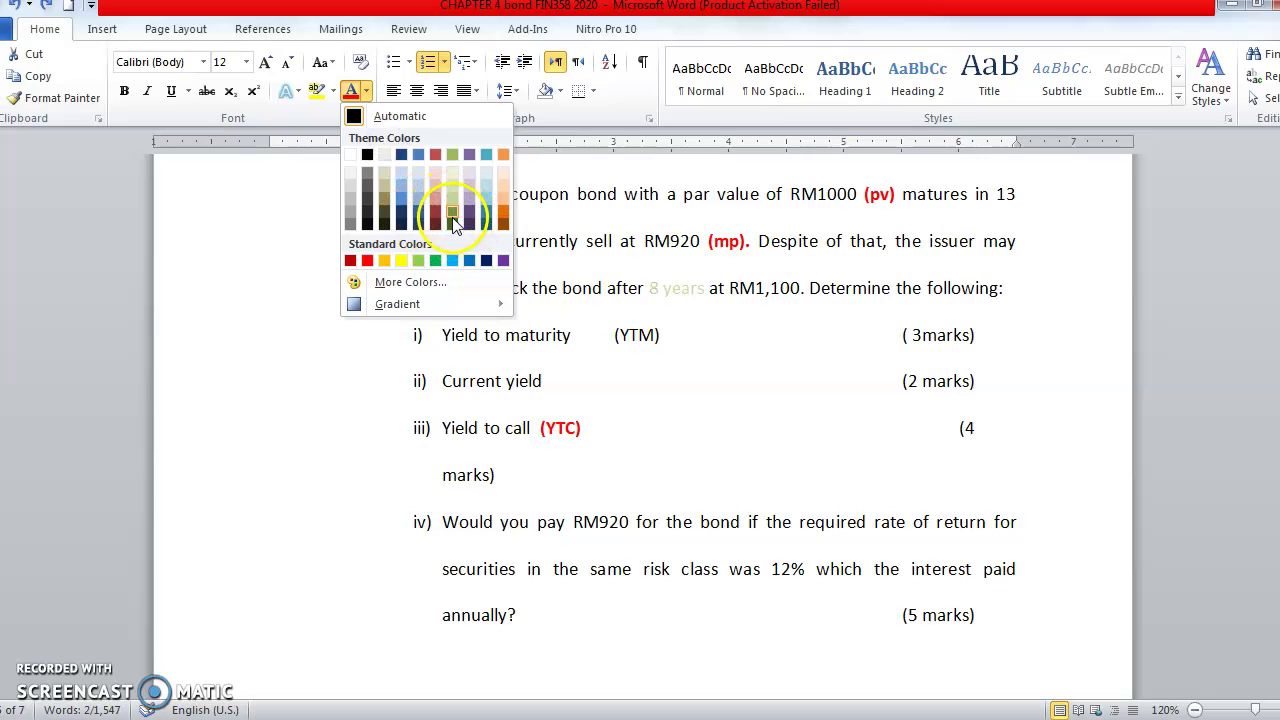
click(402, 156)
click(124, 91)
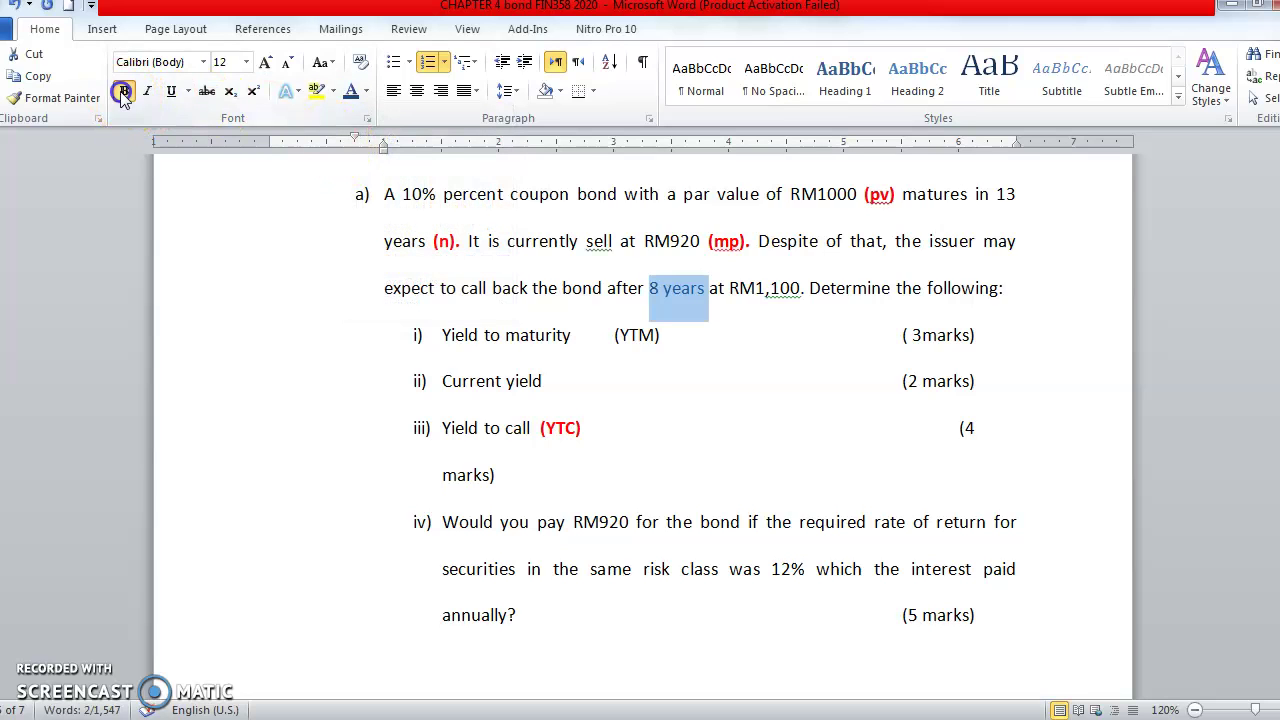
click(651, 286)
drag(650, 290, 704, 288)
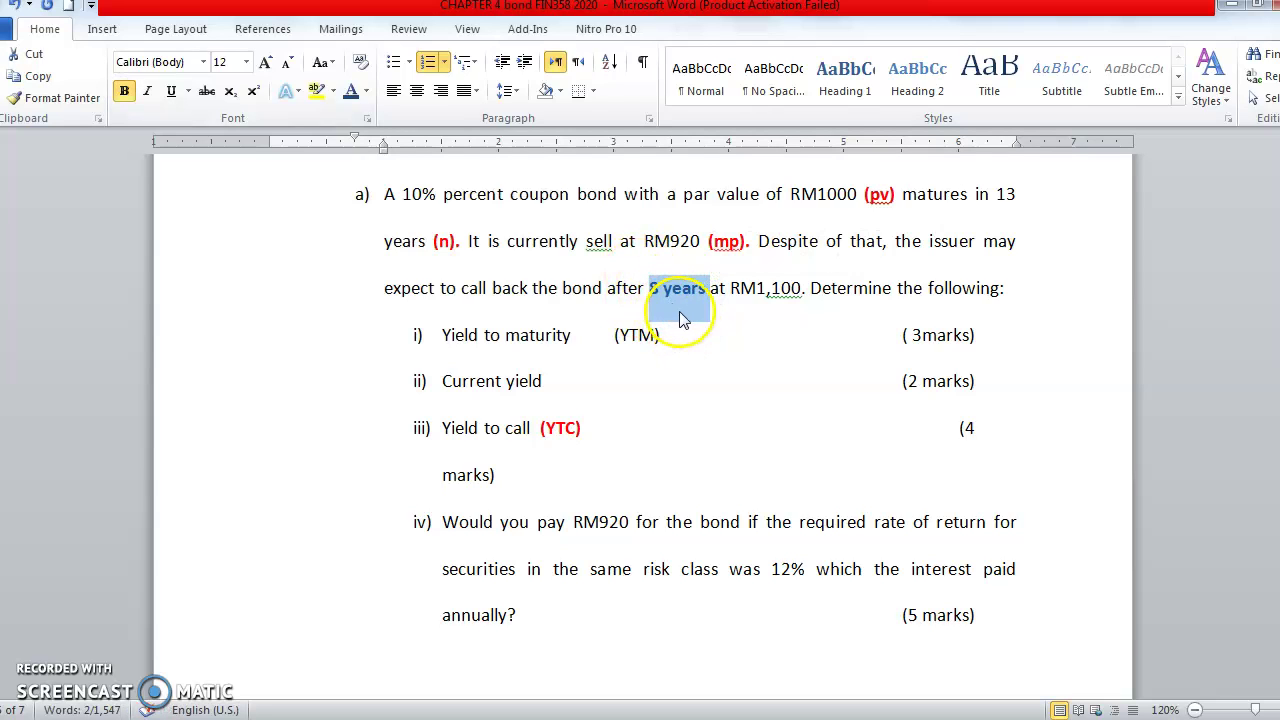
Replace the full stop after RM1,100 in the question with the label "(CP)".
click(730, 288)
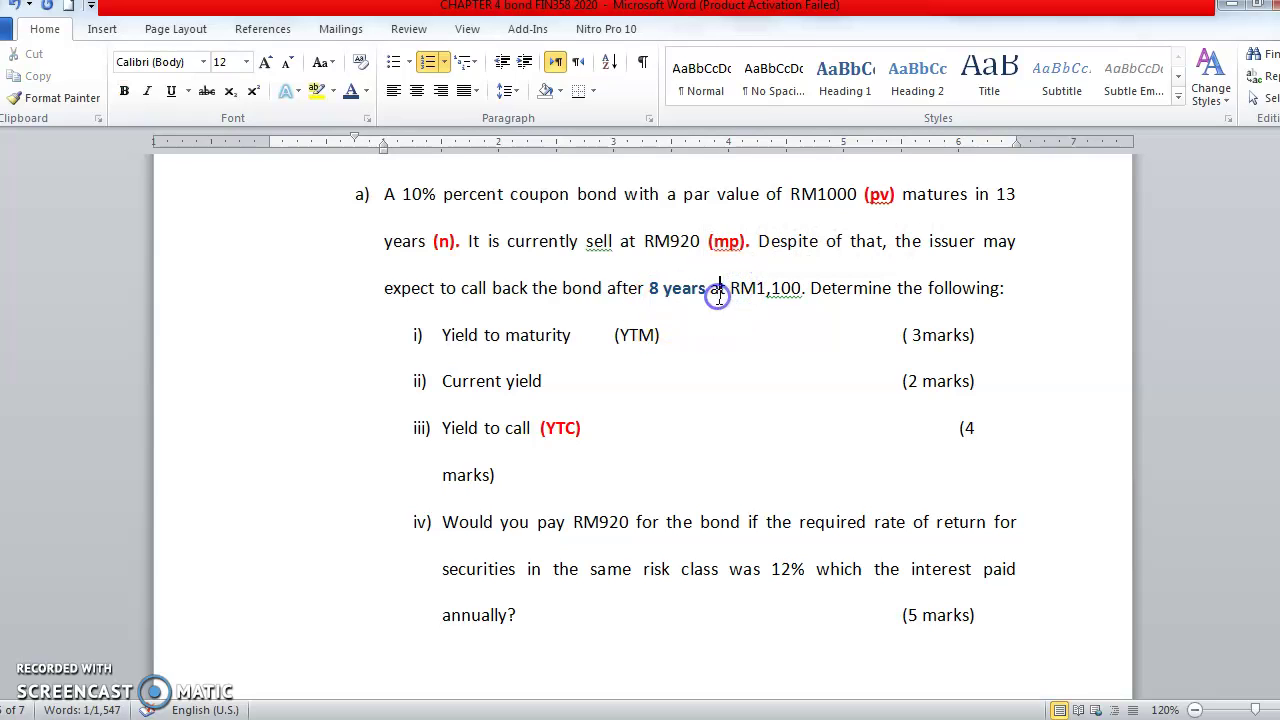
click(719, 292)
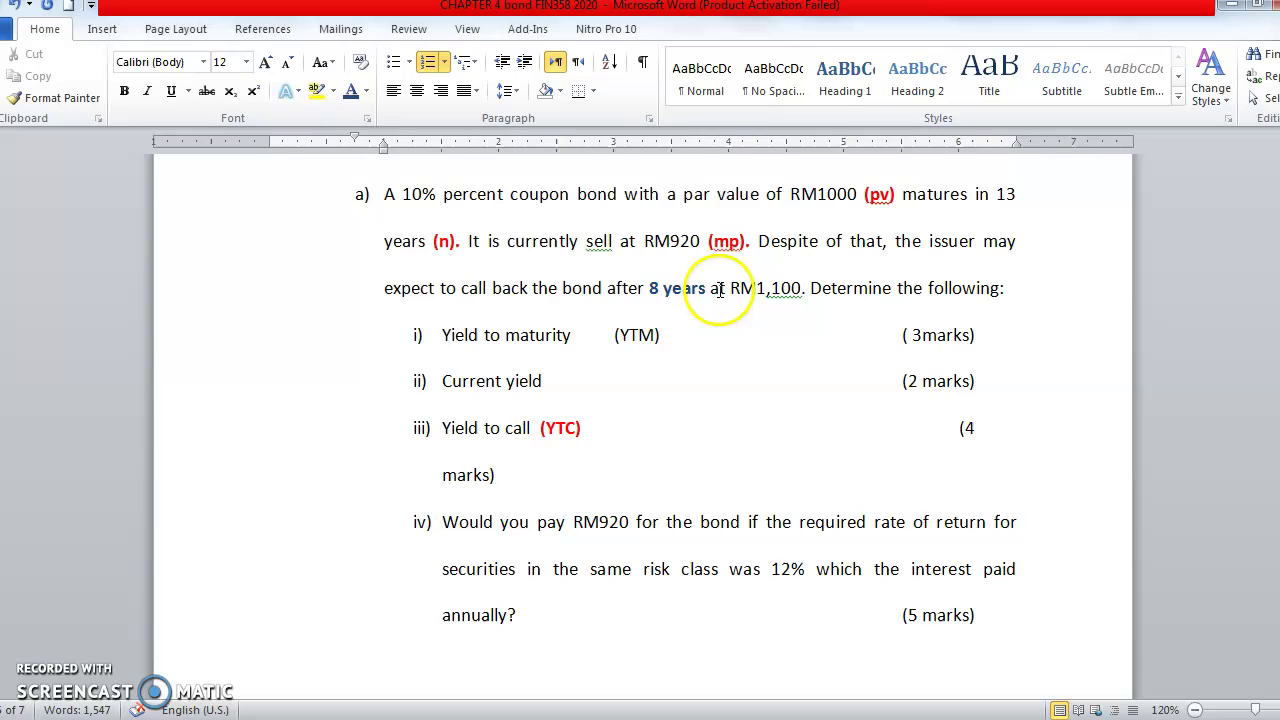
drag(790, 194, 880, 196)
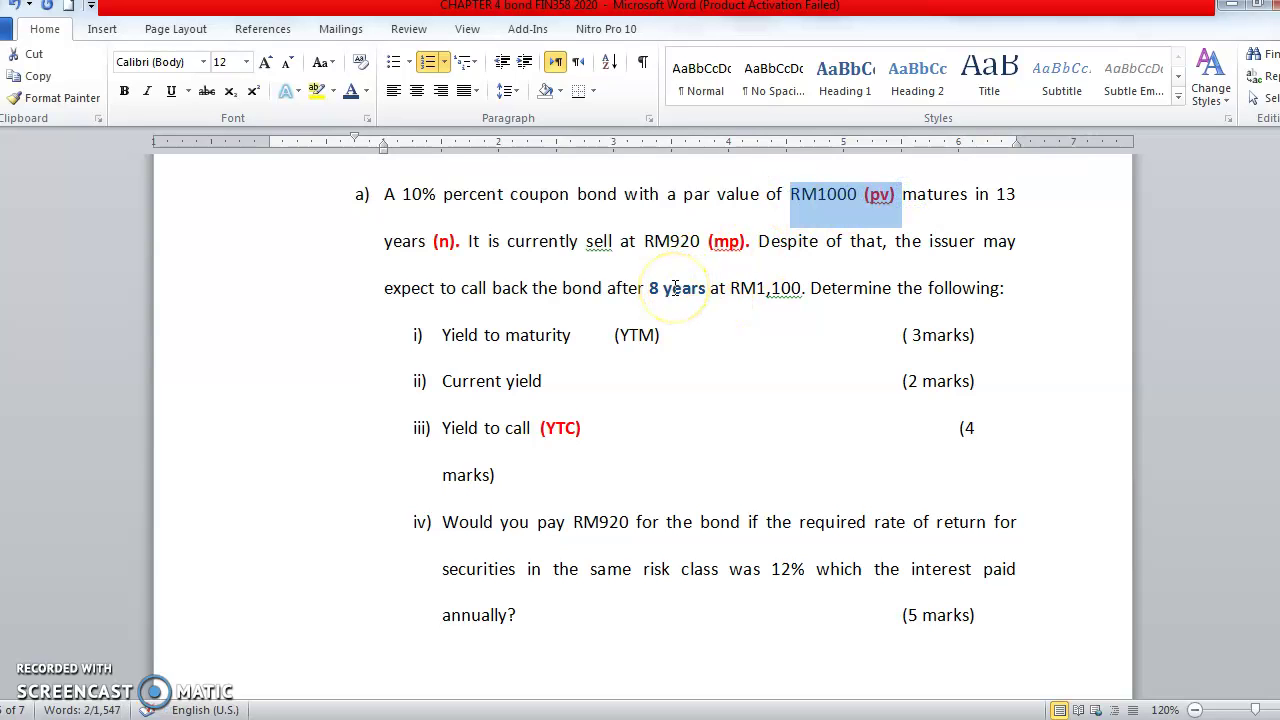
drag(842, 205, 842, 205)
click(727, 288)
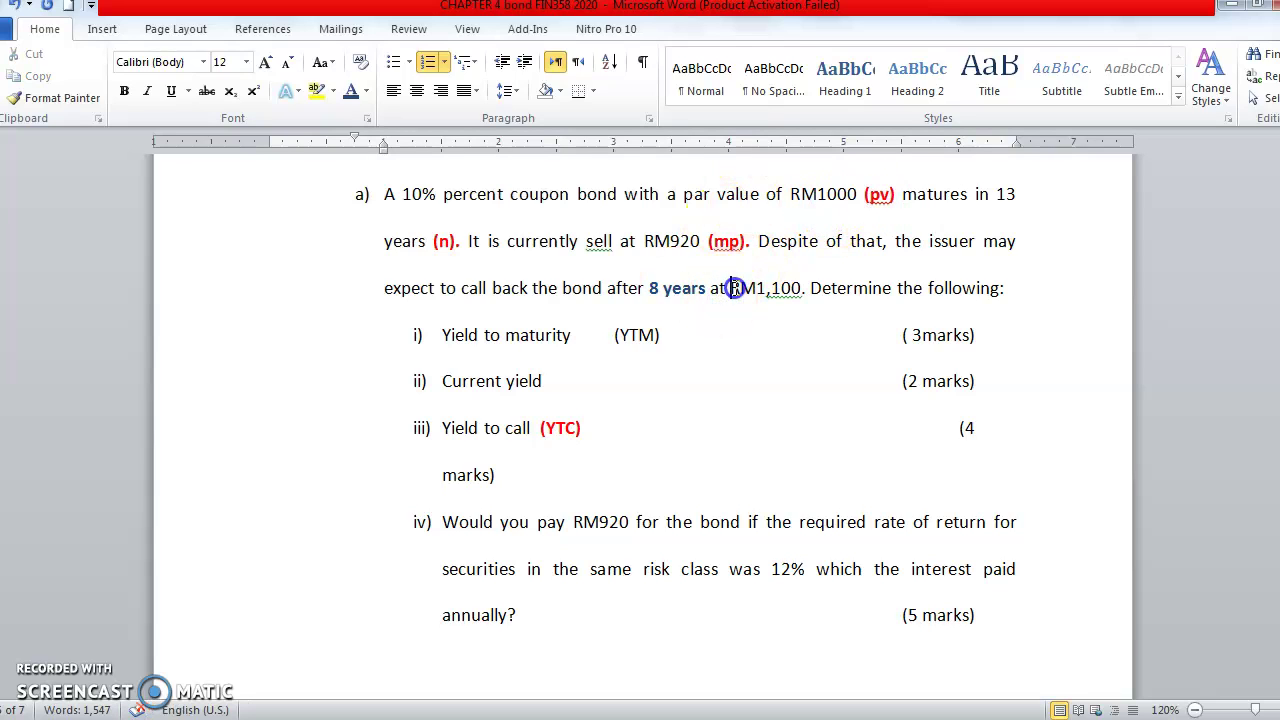
drag(733, 288, 796, 288)
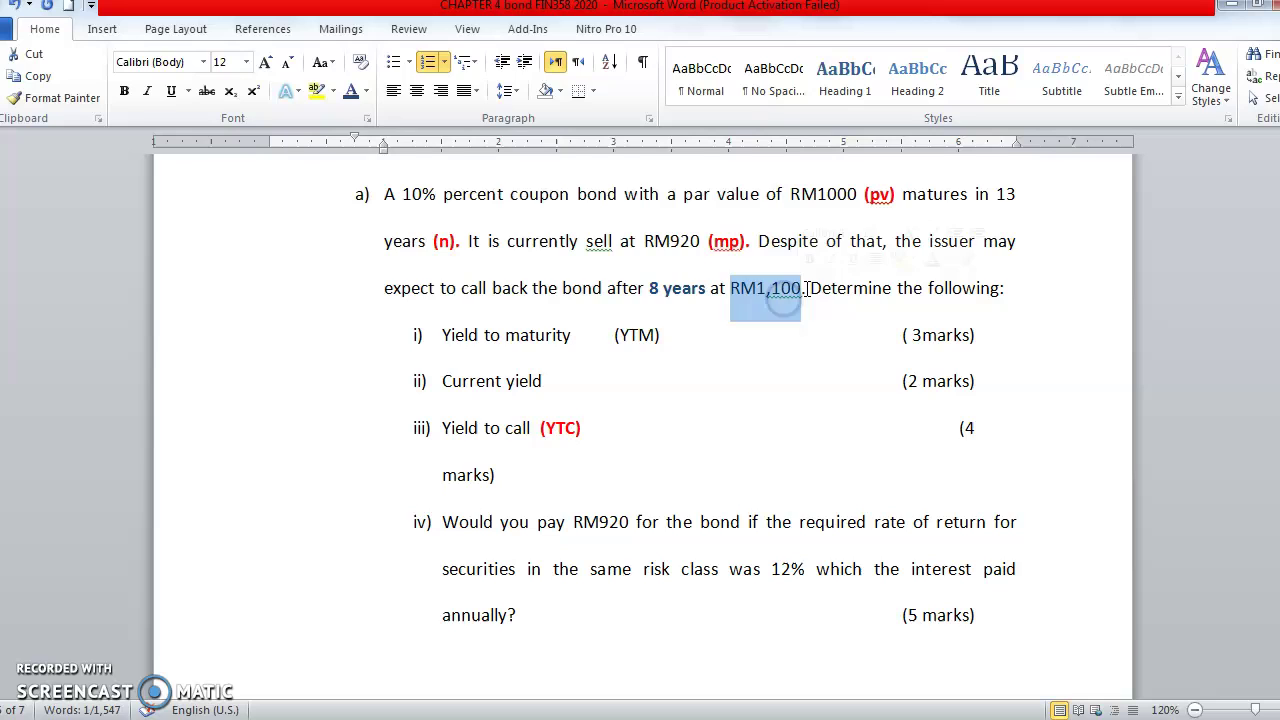
click(806, 288)
key(BackSpace)
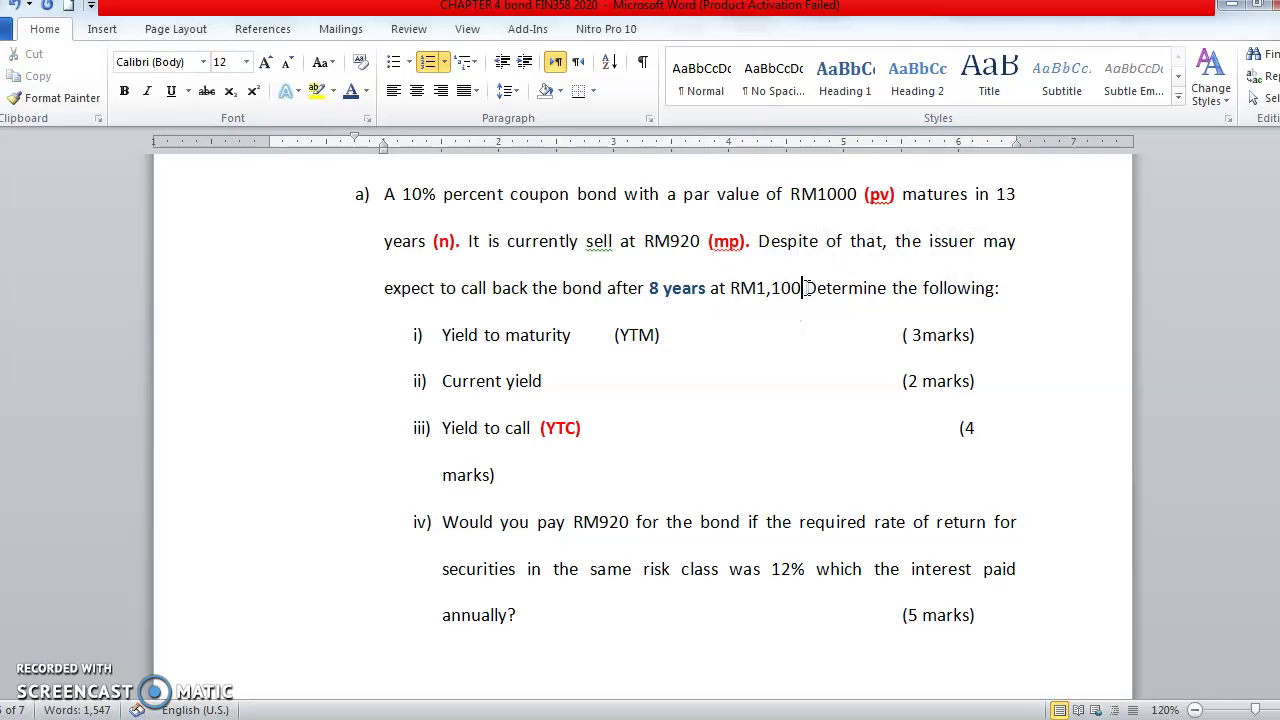
text(()
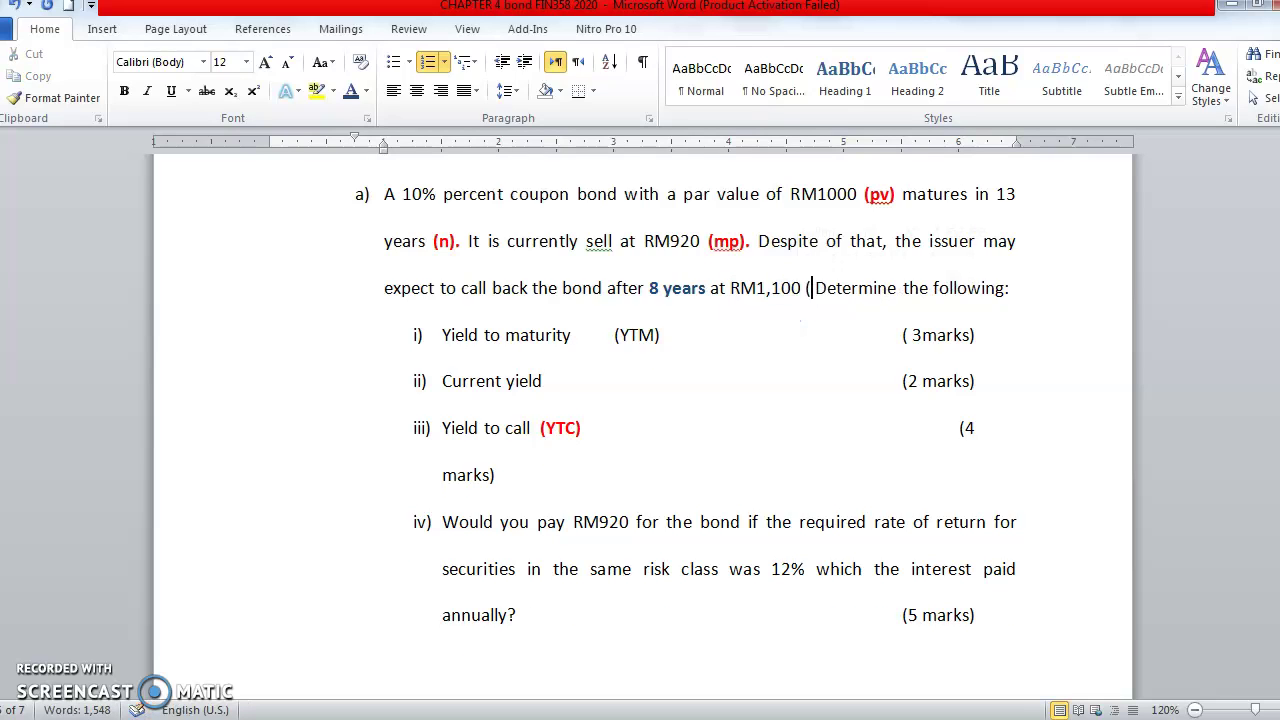
text(CP))
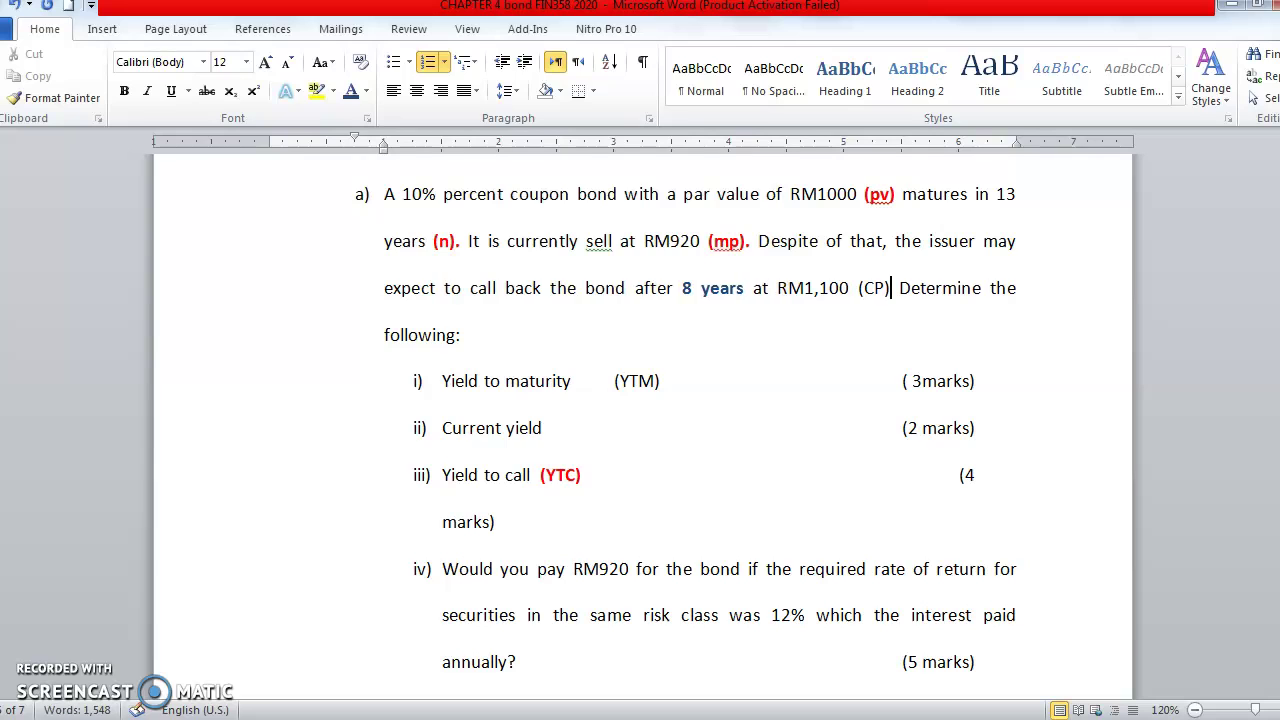
Format "RM1,100 (CP)" in the question as bold dark blue text.
drag(898, 288, 775, 289)
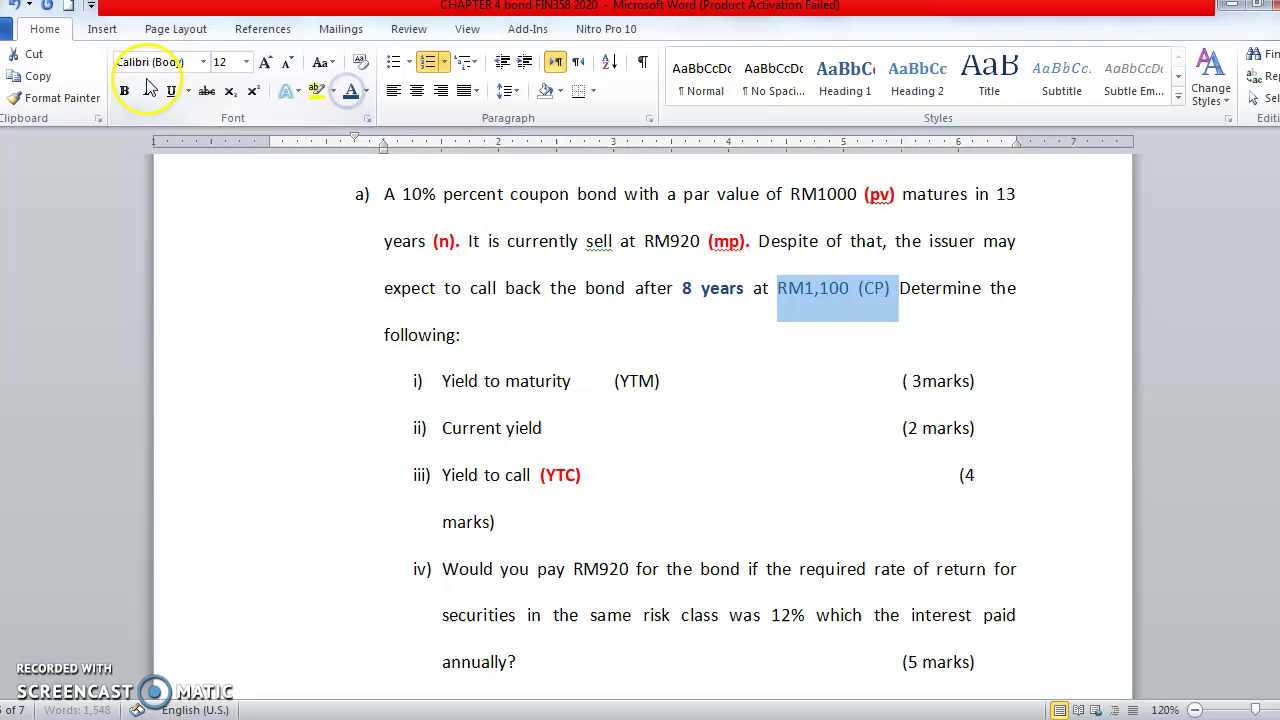
click(126, 93)
click(623, 337)
drag(586, 288, 889, 293)
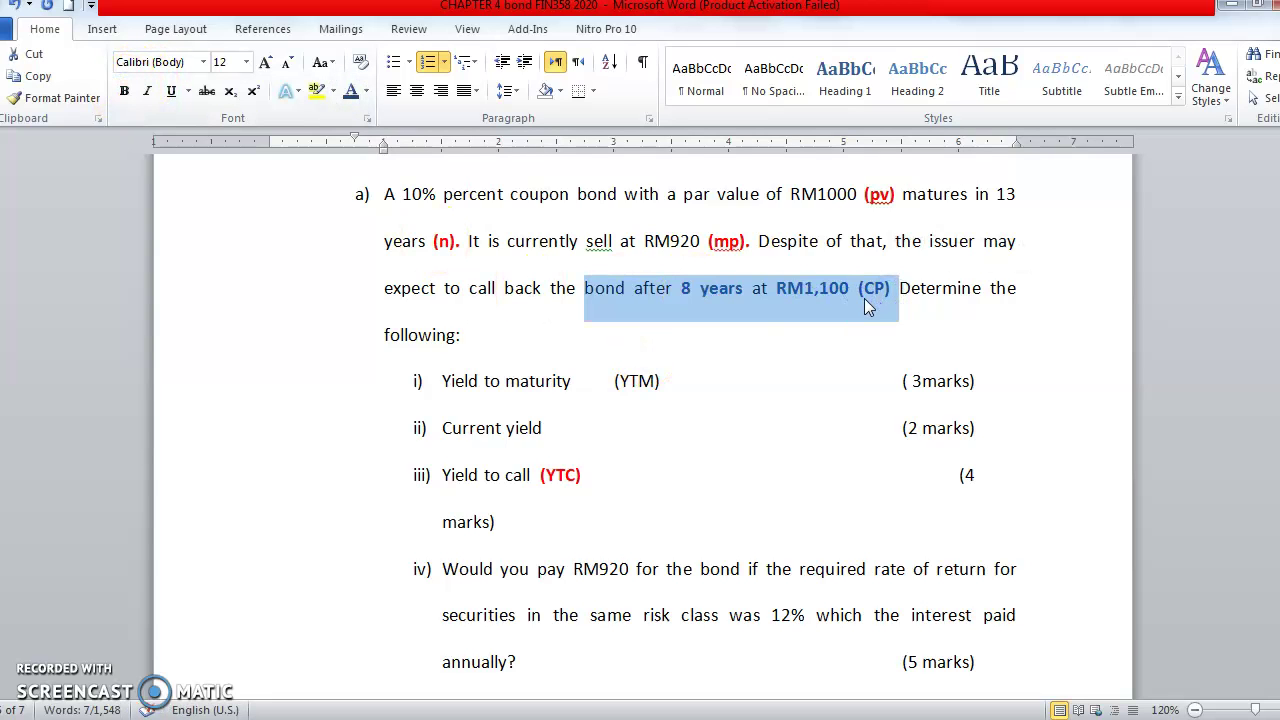
click(477, 472)
drag(477, 472, 606, 486)
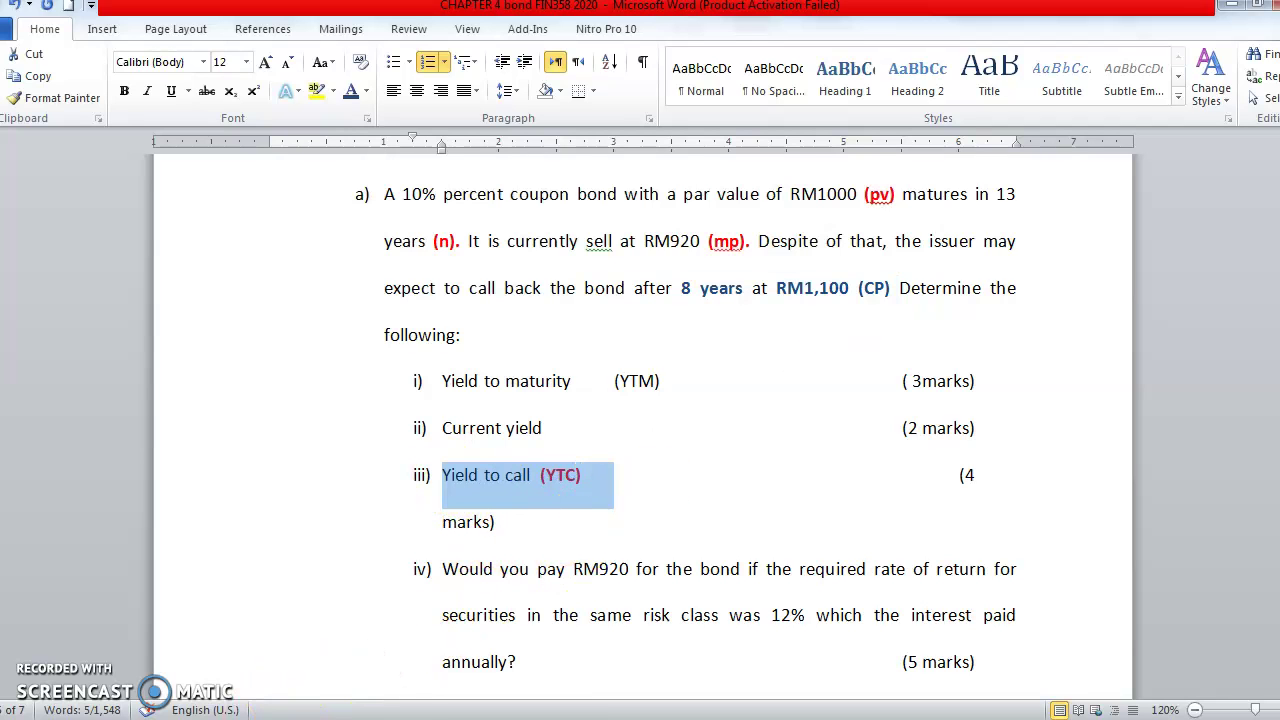
Switch to Document1 and change the YTC formula's numerator to "I + [(CP-MP)/n]".
click(283, 716)
click(314, 668)
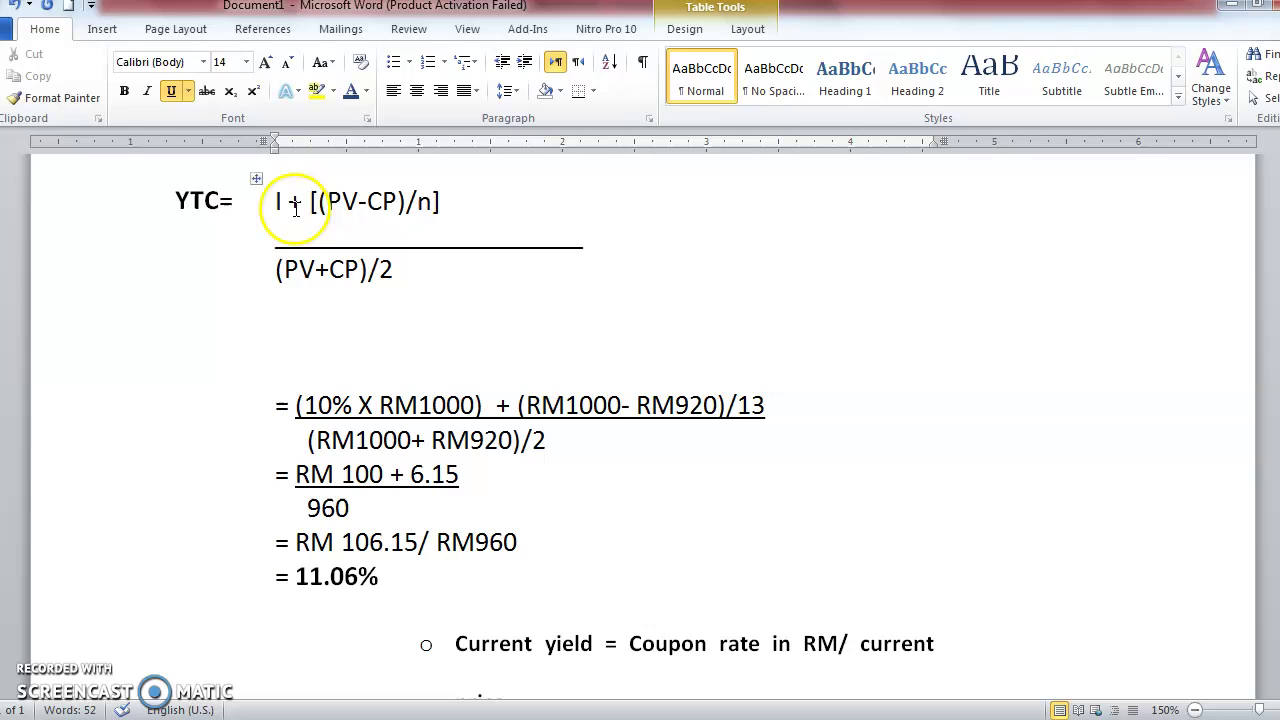
click(222, 201)
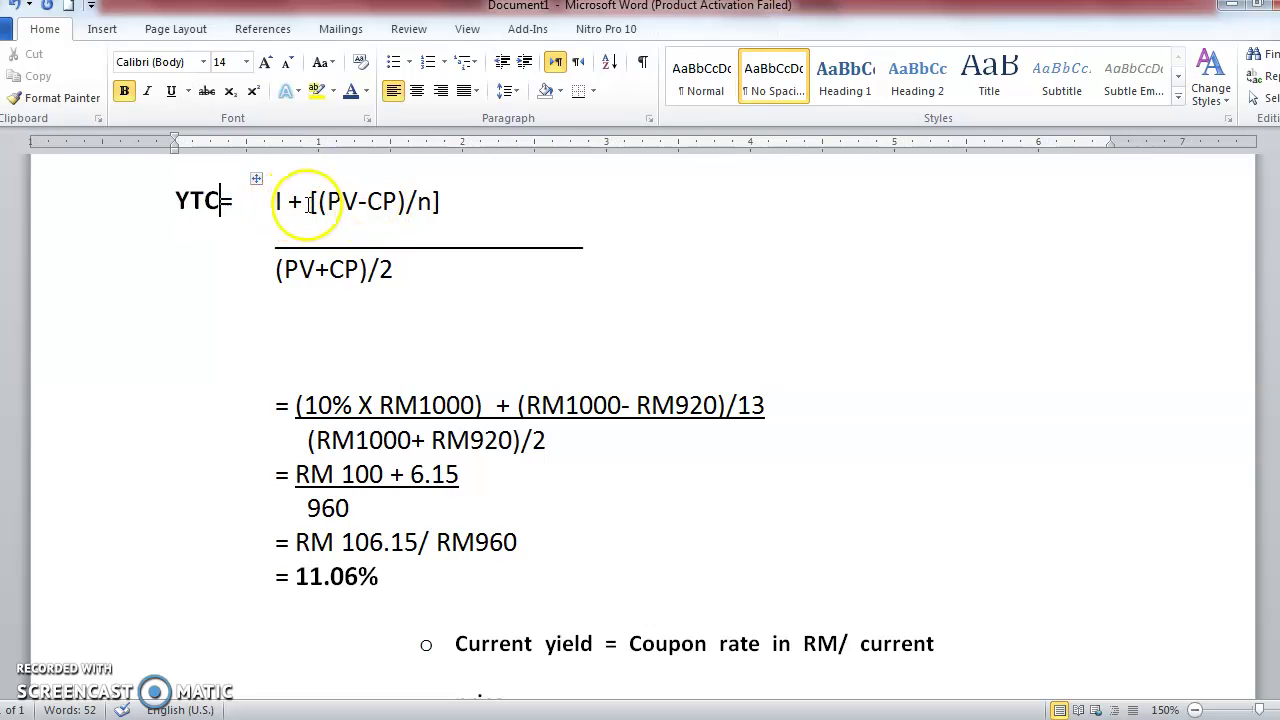
click(397, 201)
key(BackSpace)
key(BackSpace)
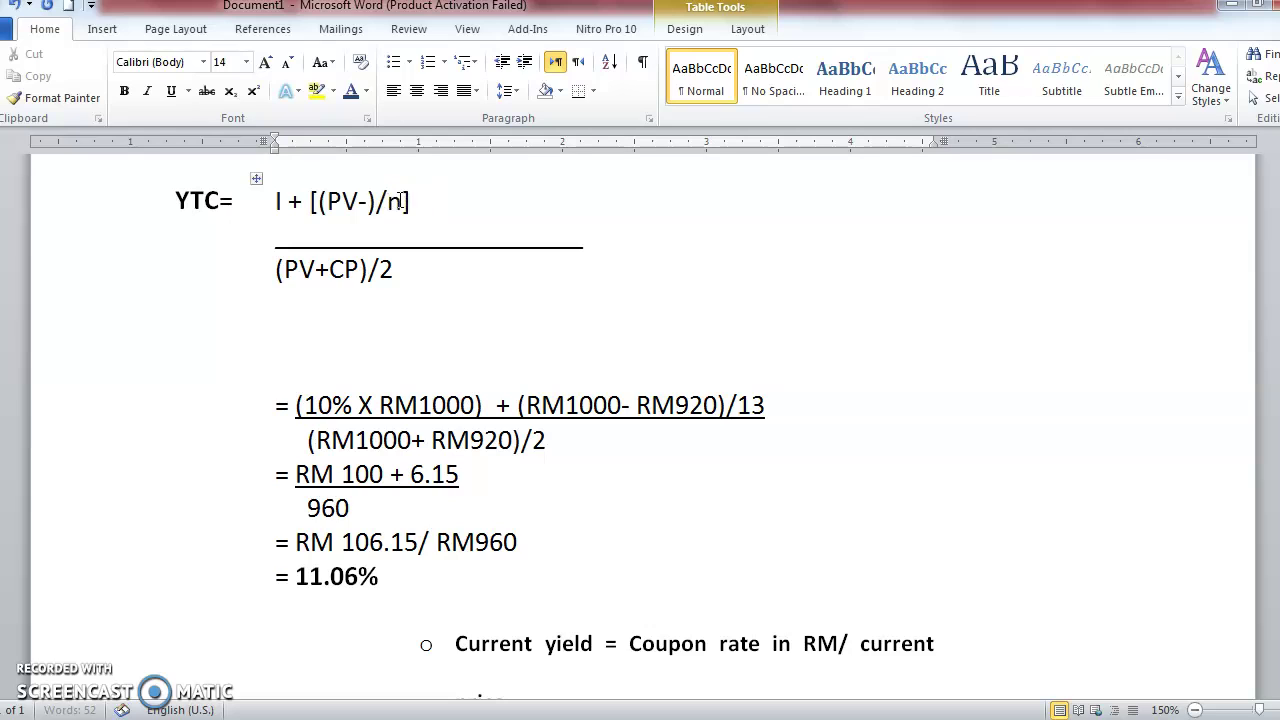
text(MP)
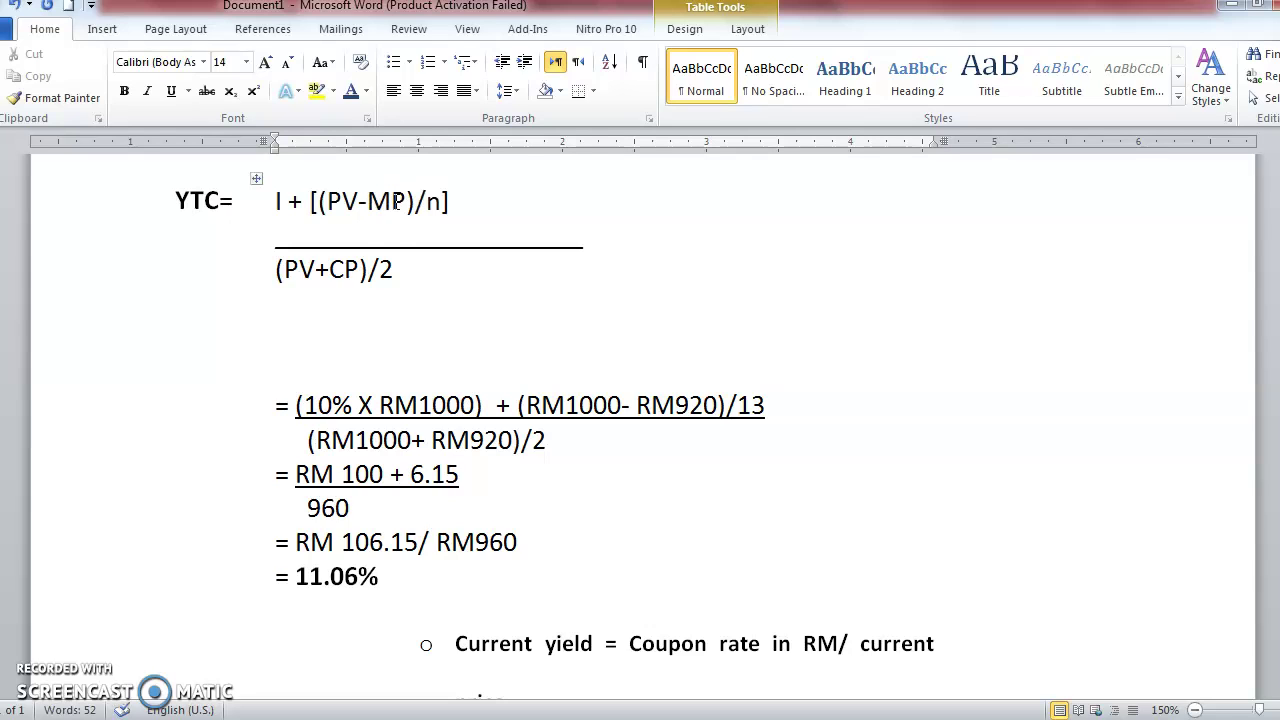
click(360, 201)
key(BackSpace)
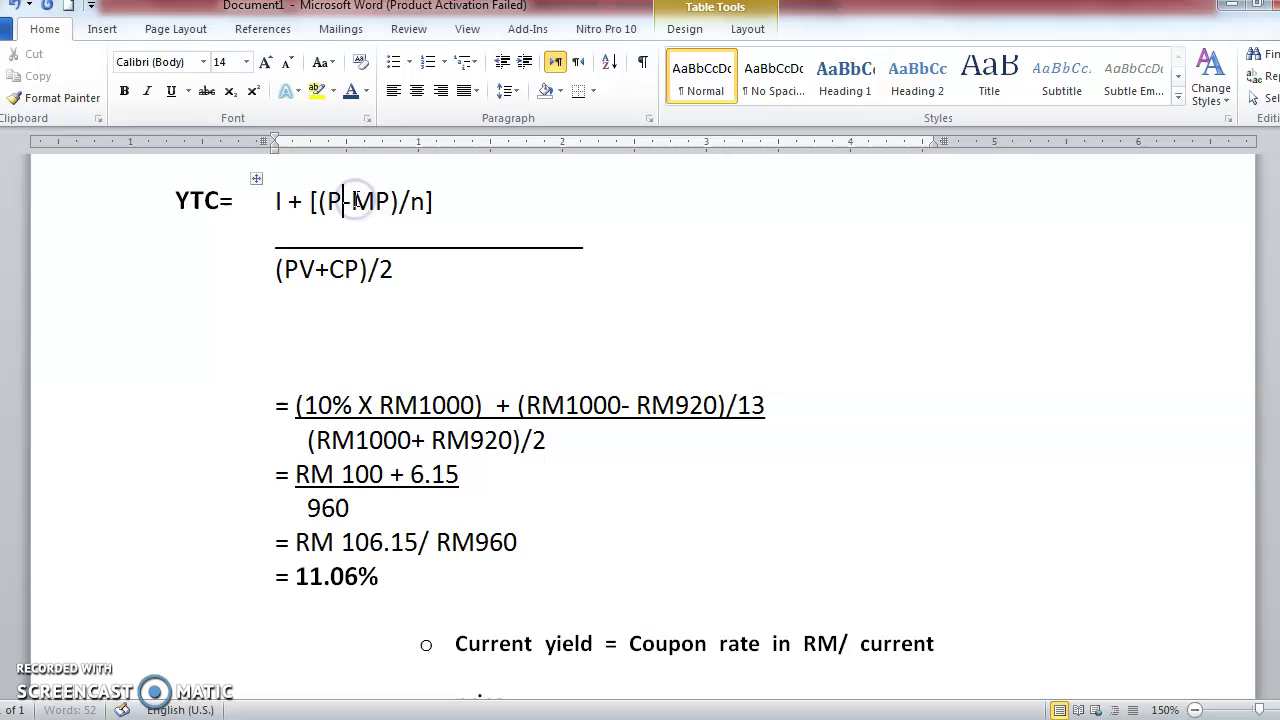
key(BackSpace)
text(CP)
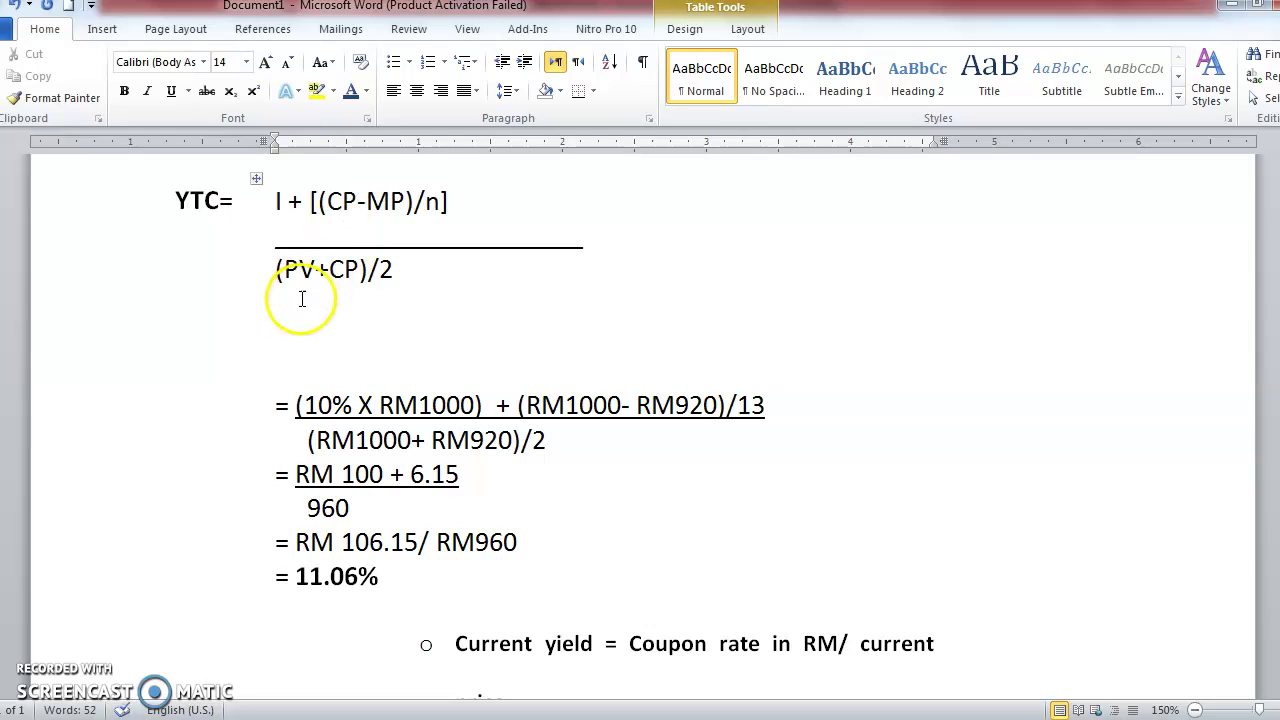
Replace PV with CP in the denominator of the YTC formula.
click(311, 268)
key(BackSpace)
key(BackSpace)
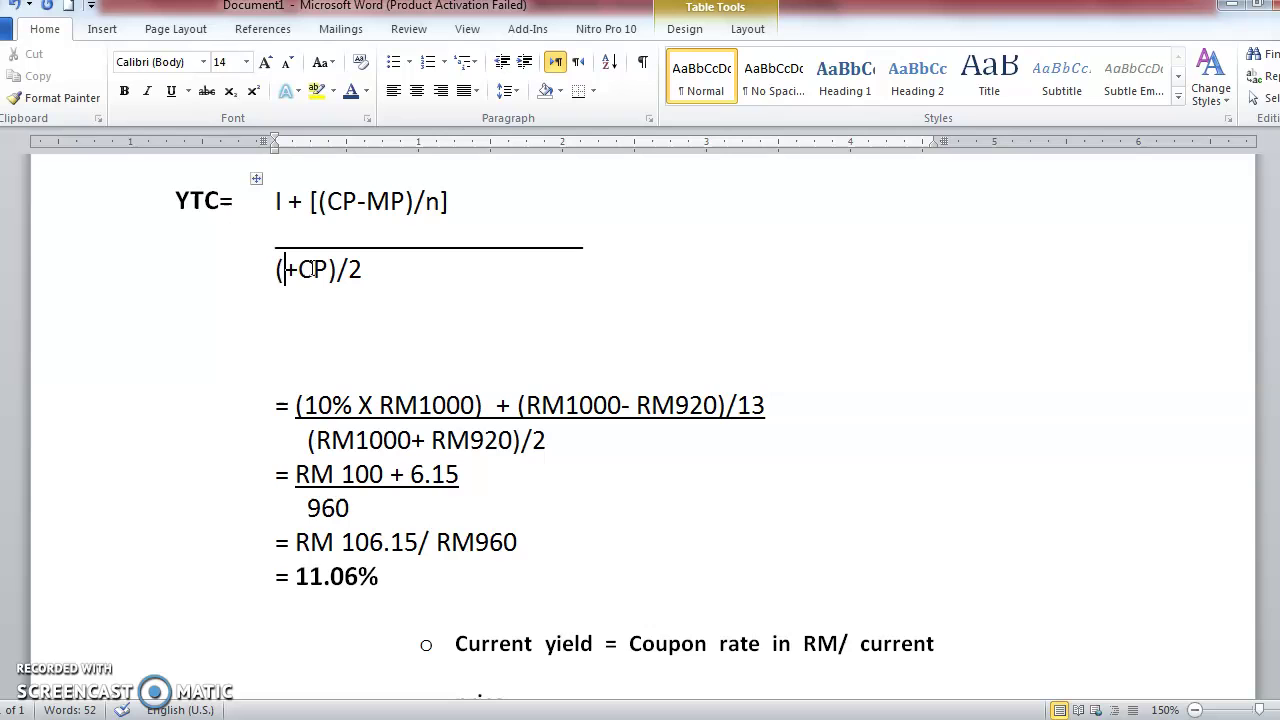
text(CP)
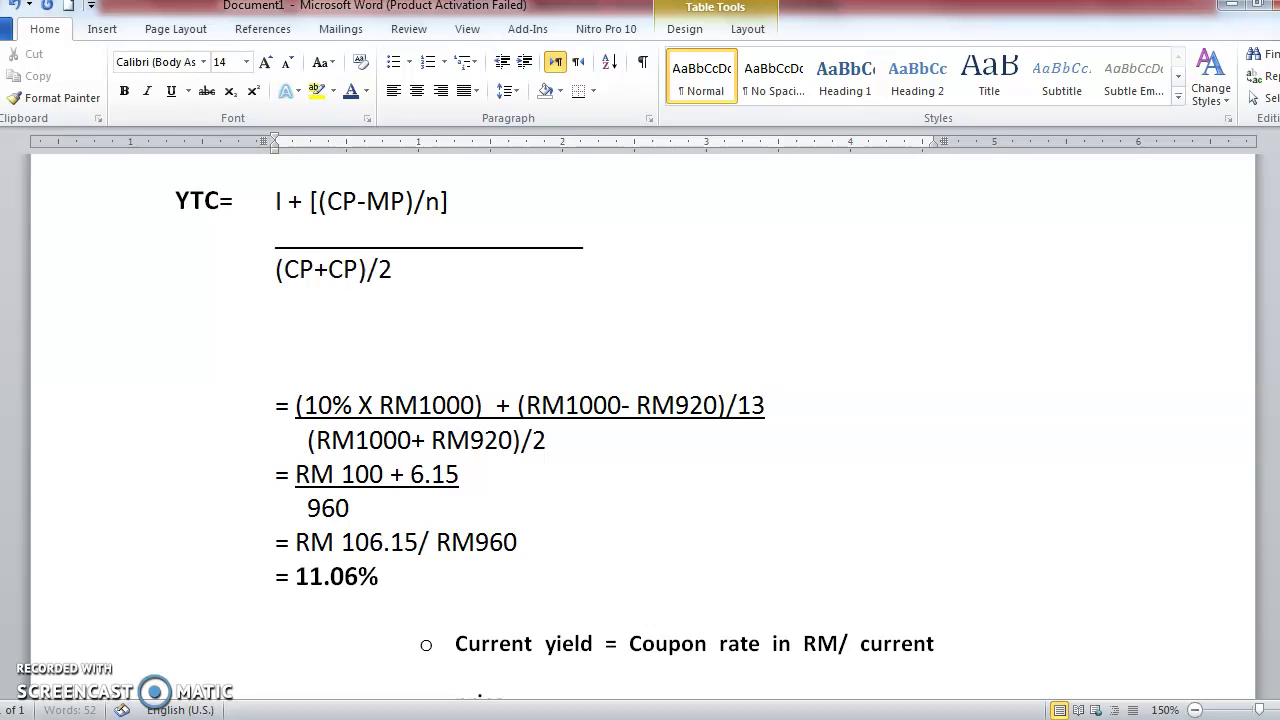
Replace the second CP in the YTC formula's denominator with MP so it reads "(CP+MP)/2".
click(360, 269)
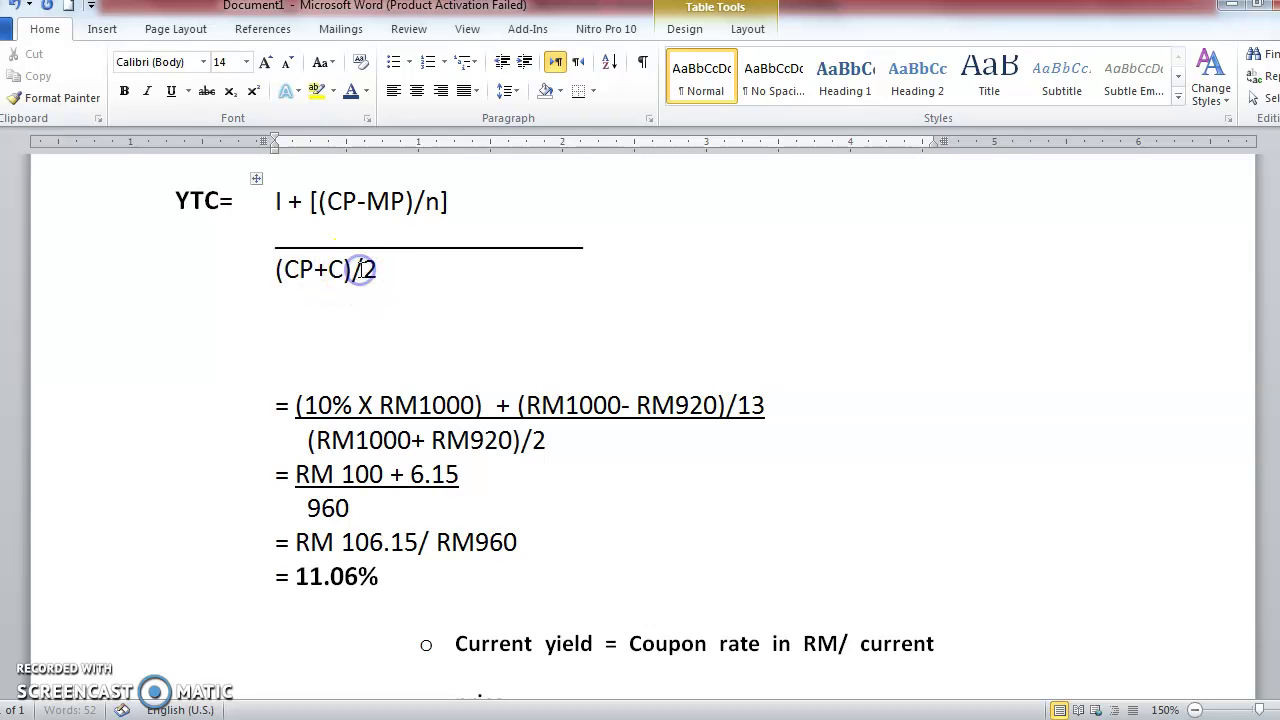
key(BackSpace)
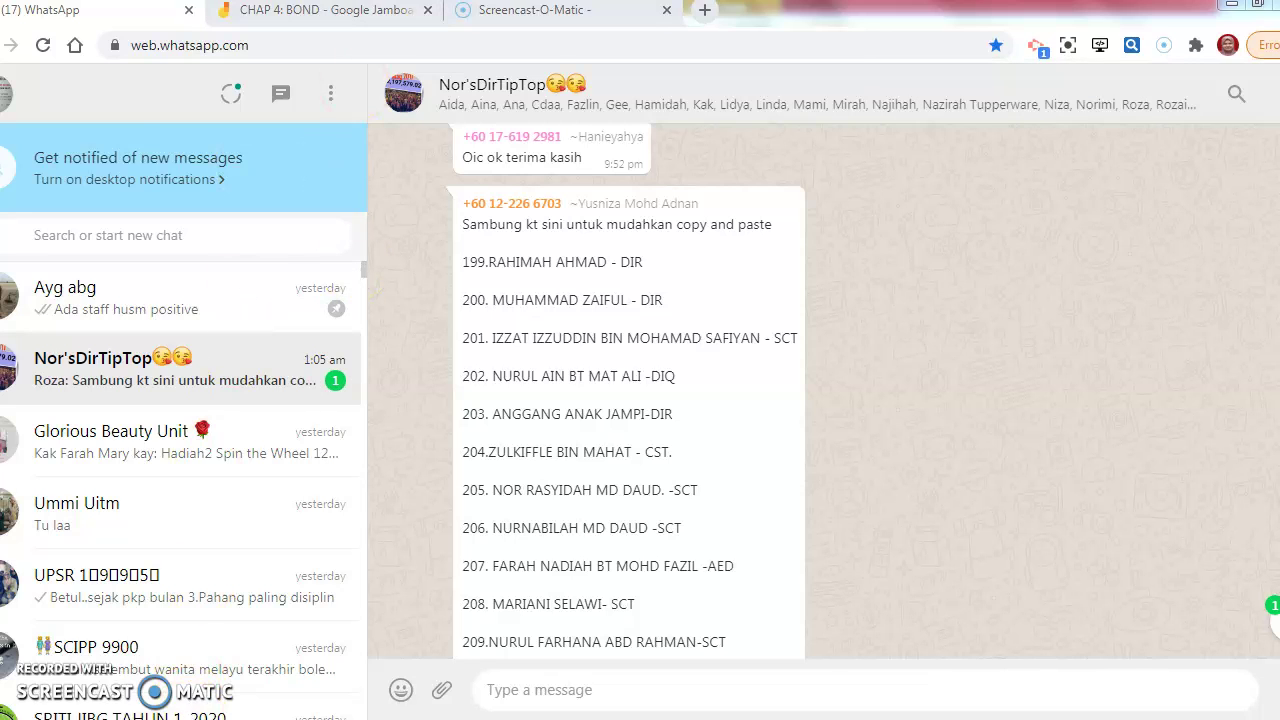
click(257, 663)
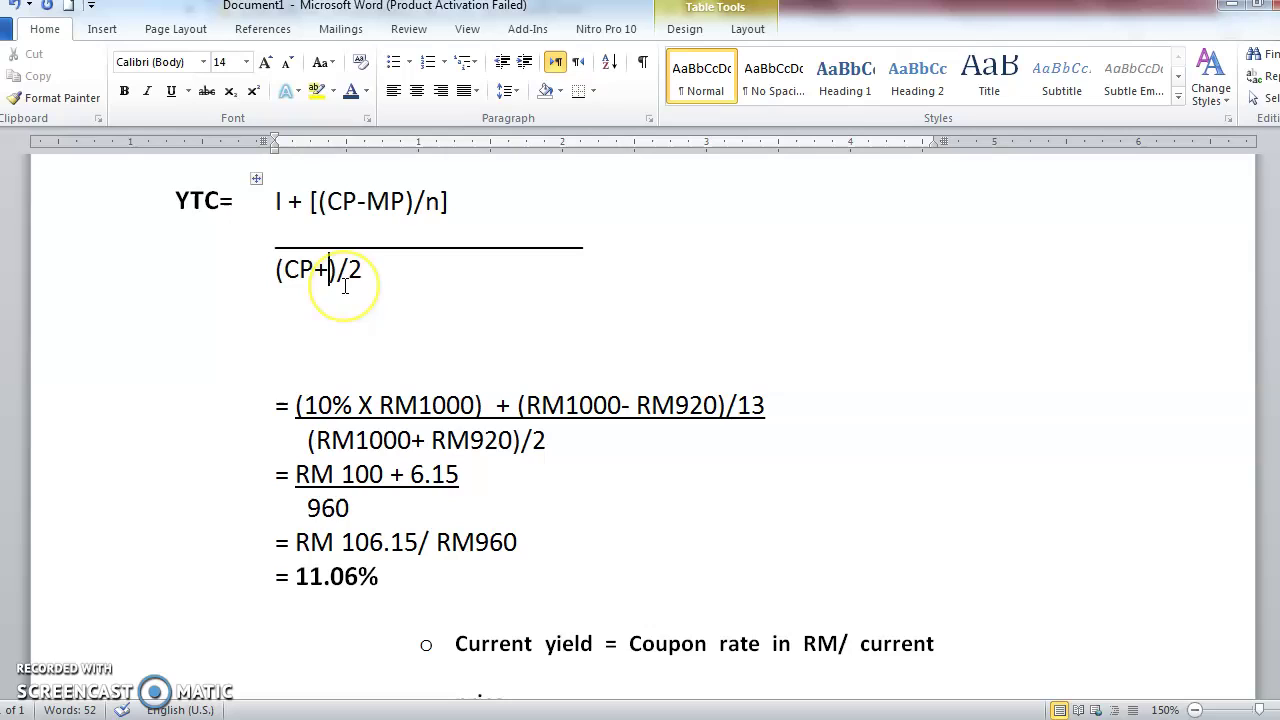
text(MP)
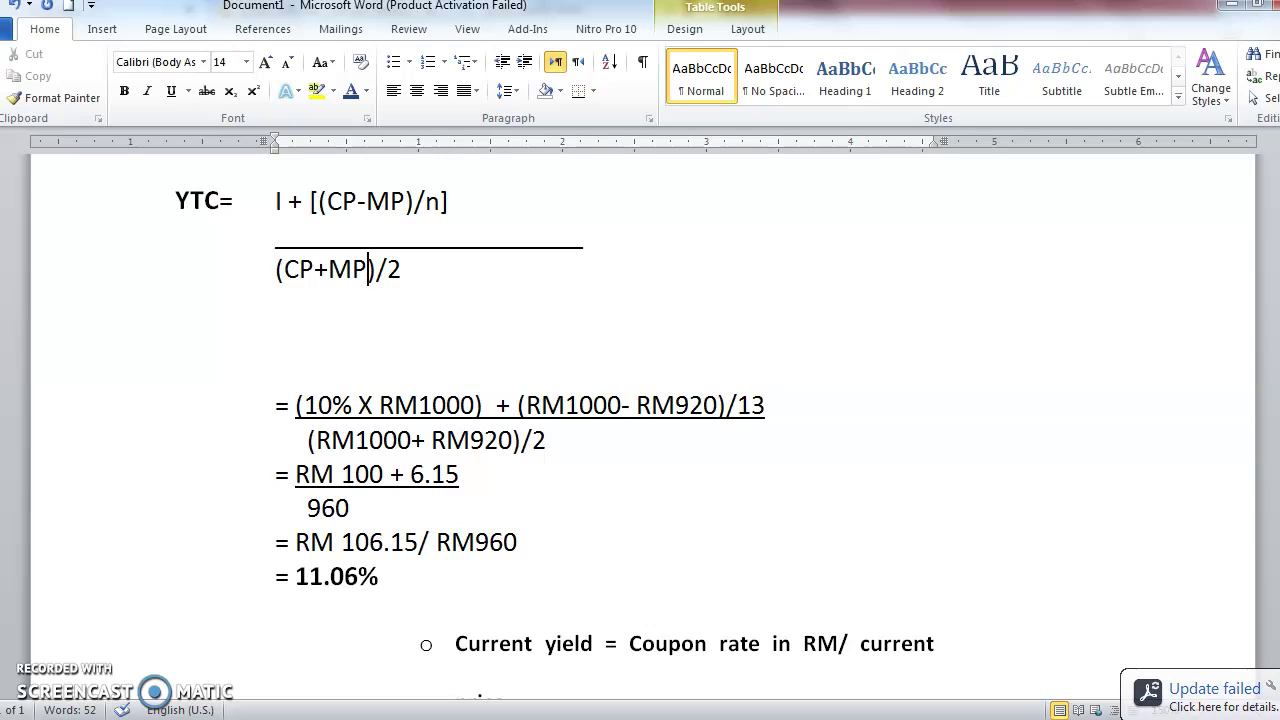
Compare the interest term I in the YTC formula with the 10% X RM1000 substitution in the worked solution.
drag(266, 195, 272, 199)
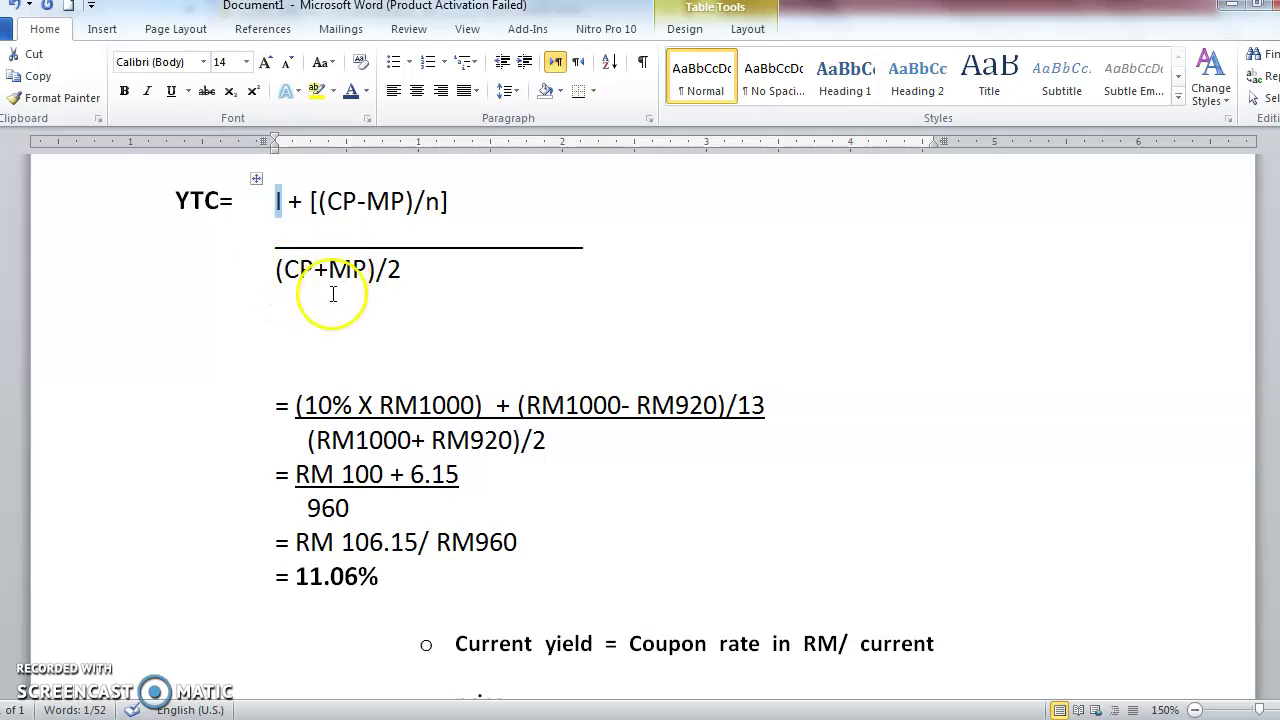
click(362, 379)
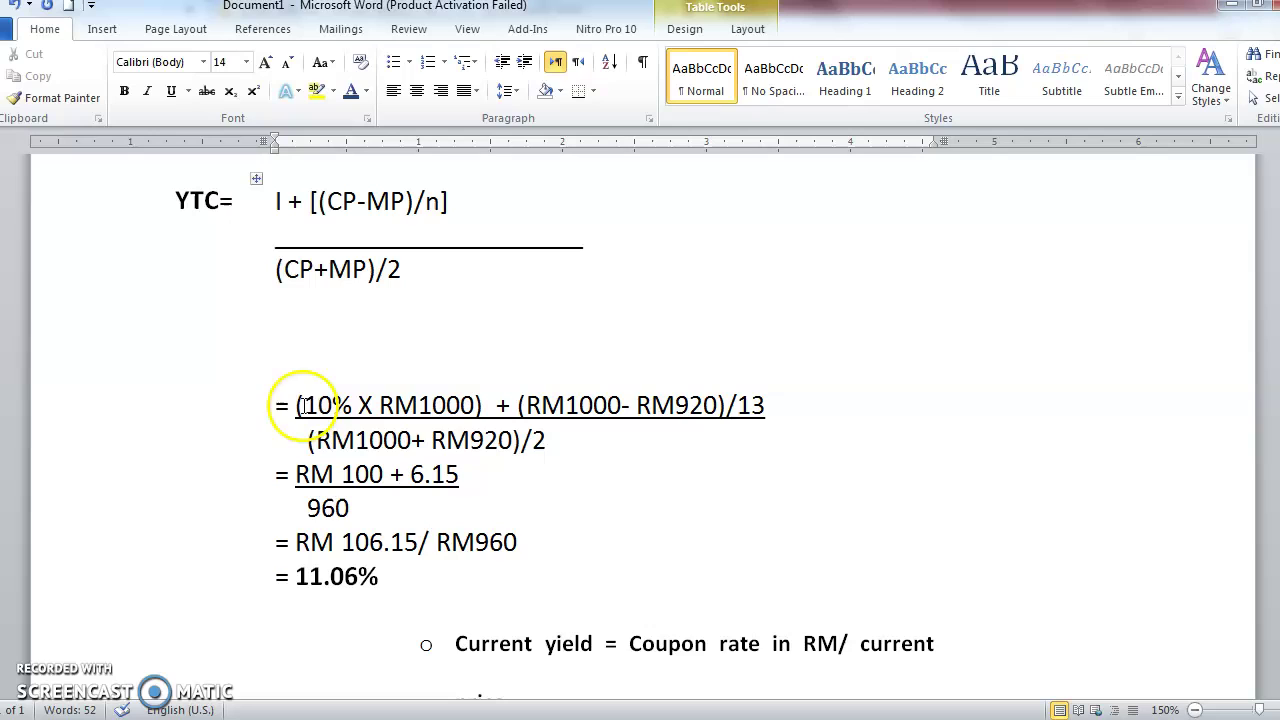
drag(302, 405, 361, 404)
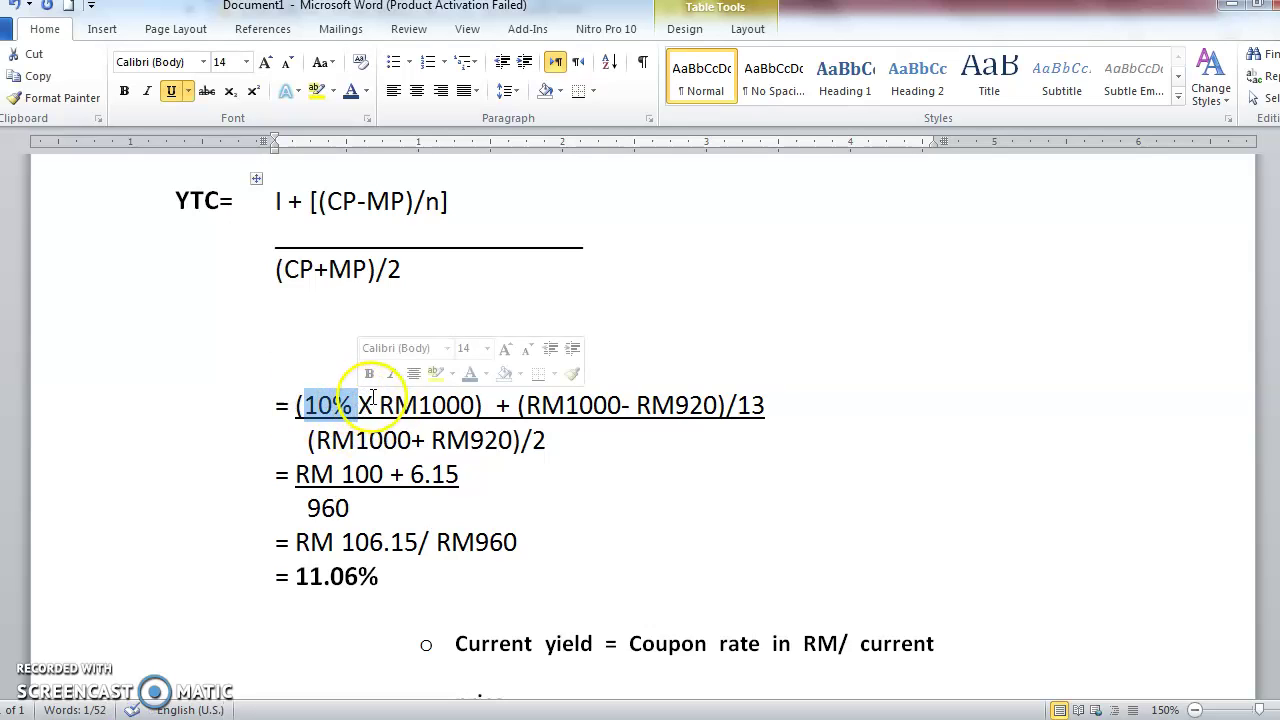
click(396, 404)
drag(396, 404, 474, 405)
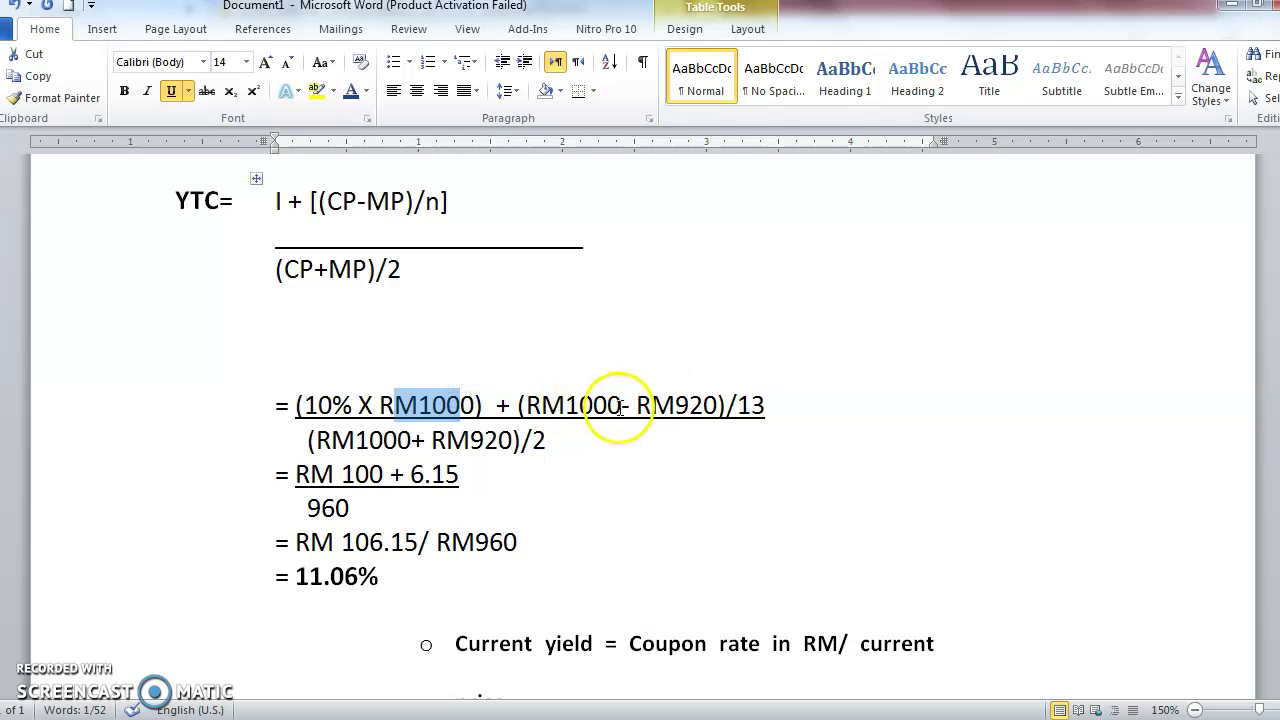
Change the first amount in the numerator's bracketed difference of the worked solution to RM1100.
click(621, 404)
key(BackSpace)
key(BackSpace)
key(BackSpace)
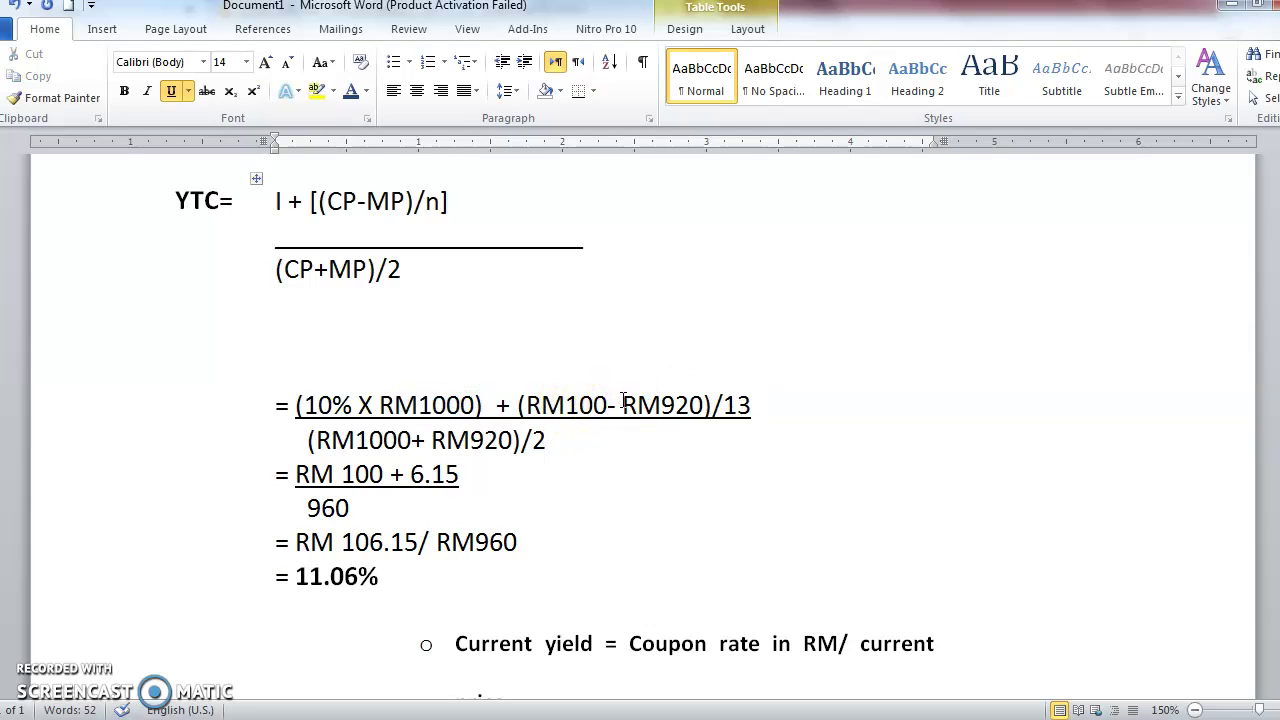
click(616, 392)
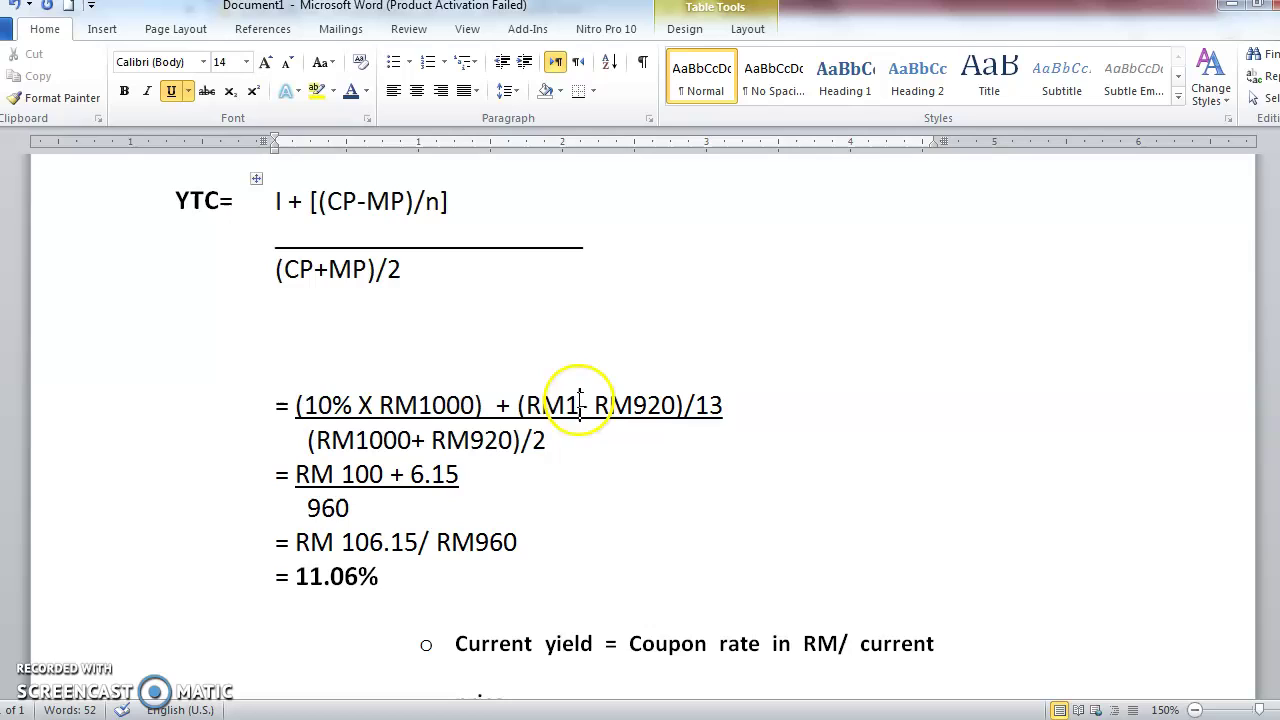
click(580, 404)
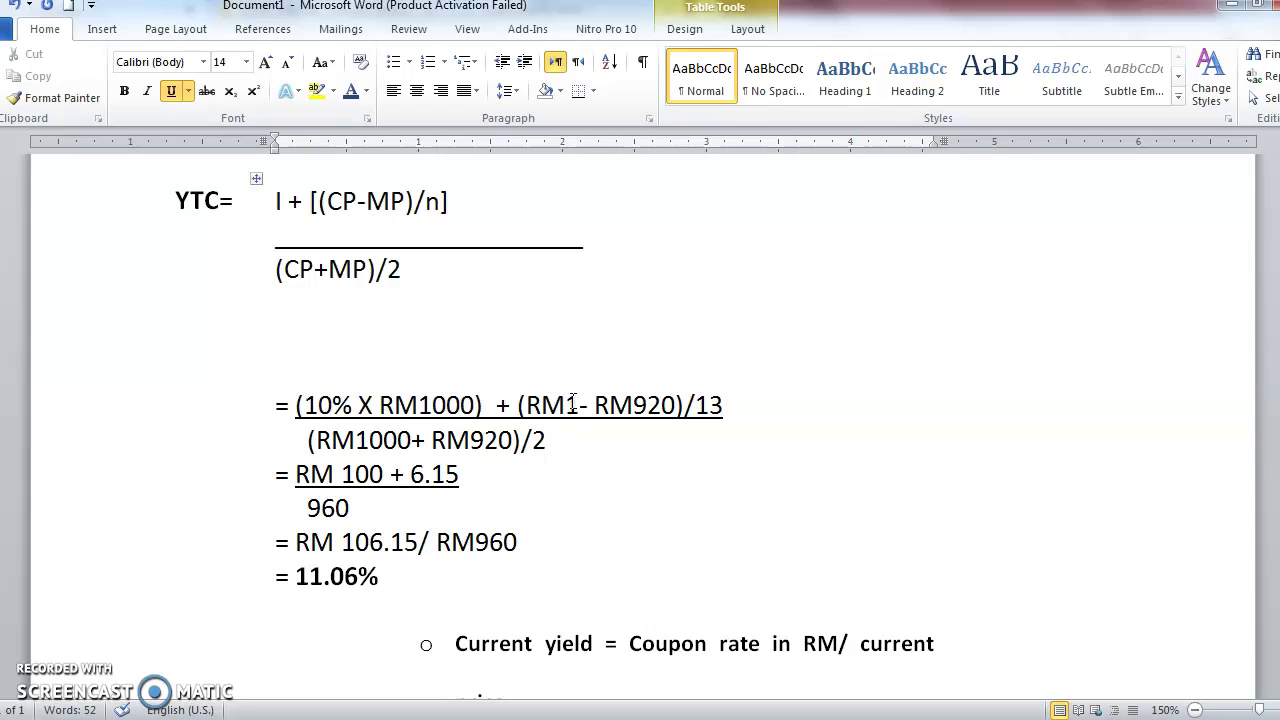
text(1)
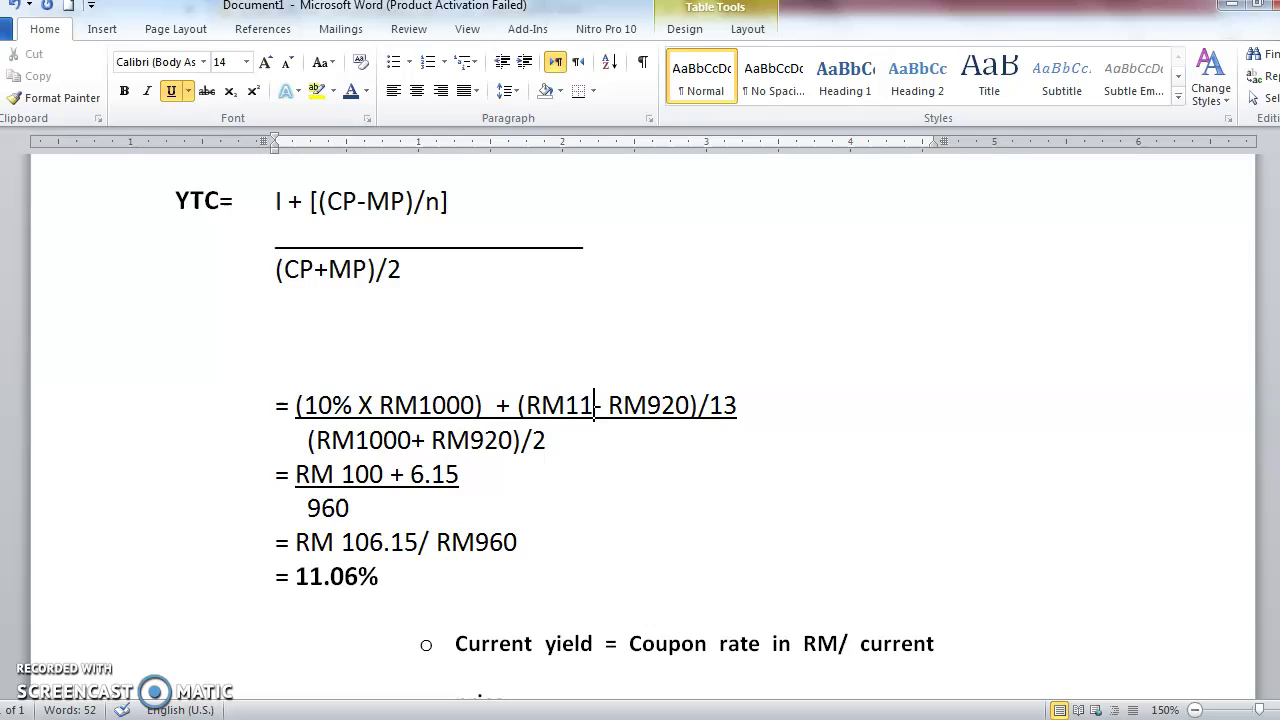
text(000)
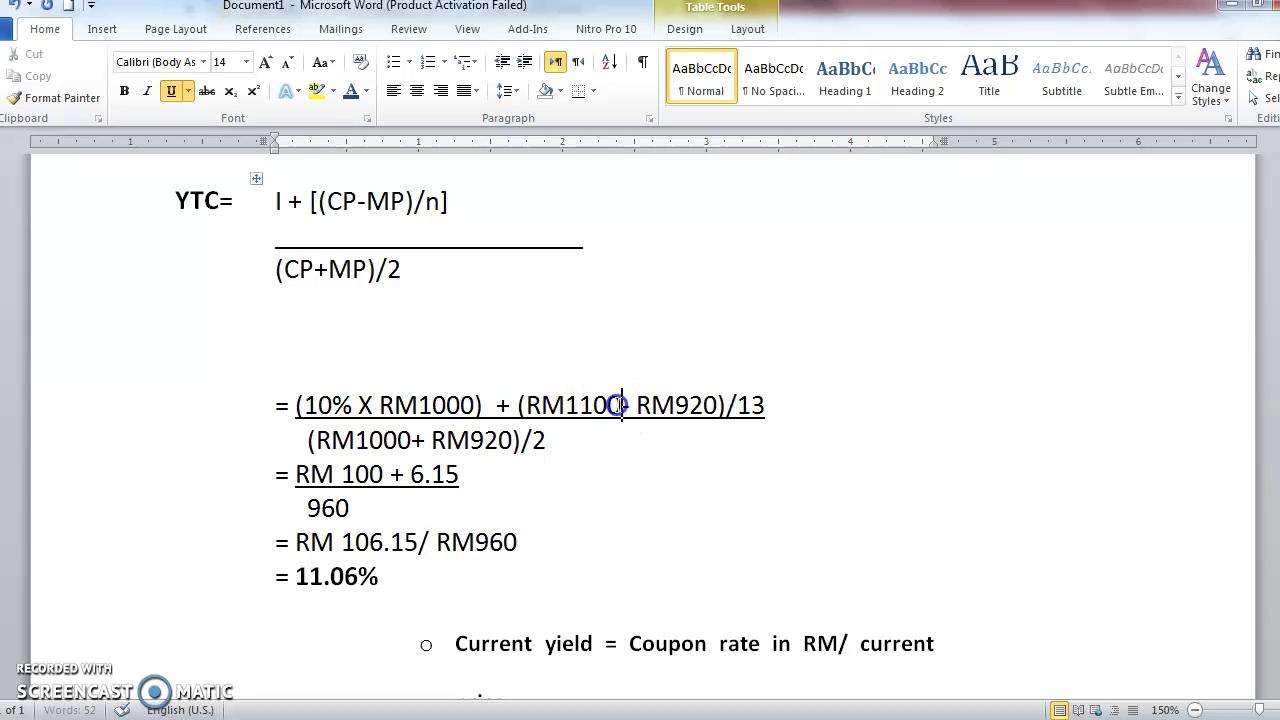
Check the numerator's call price against the question in the CHAPTER 4 bond document, and review the RM1100 and RM920 terms back in Document1.
drag(621, 404, 513, 406)
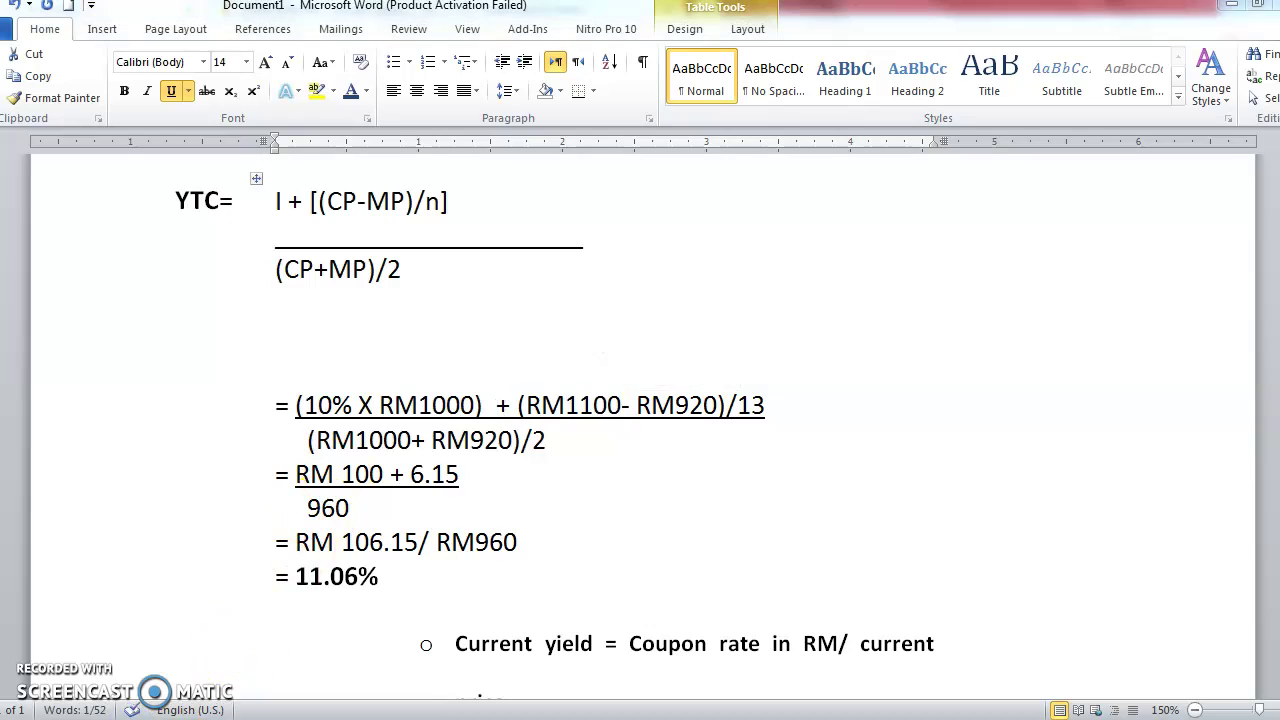
click(130, 645)
click(652, 453)
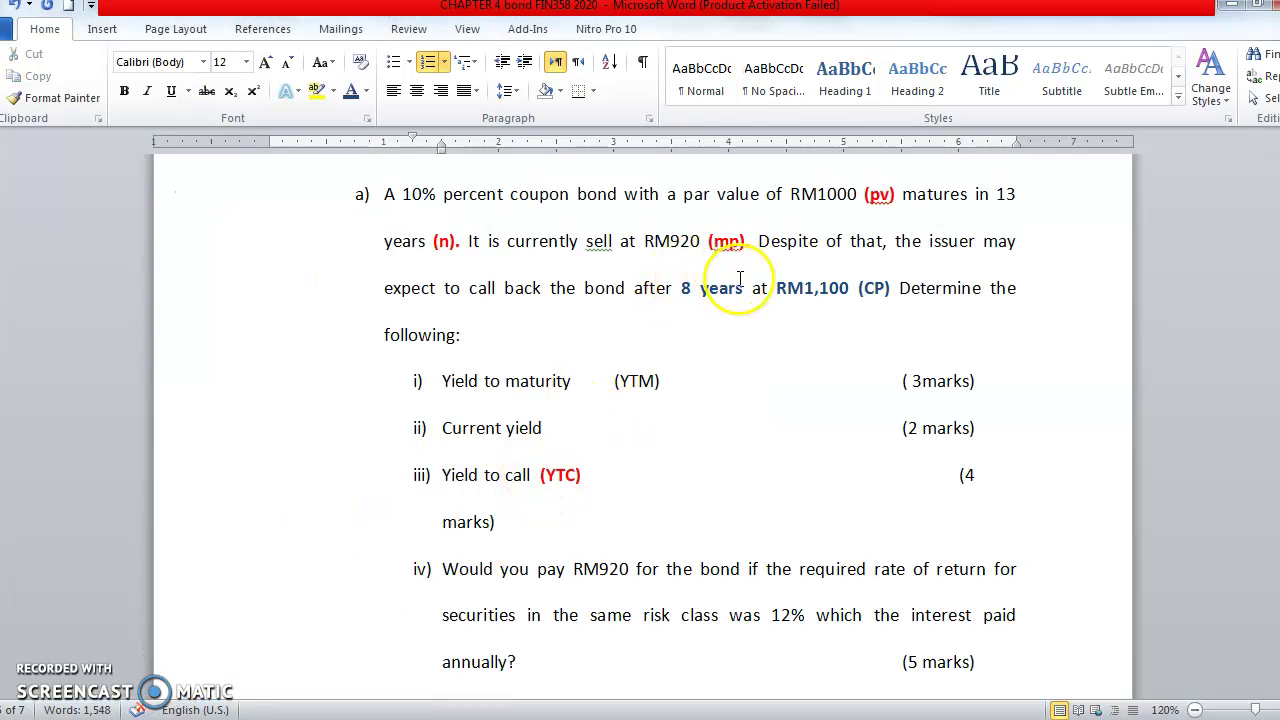
drag(779, 289, 895, 287)
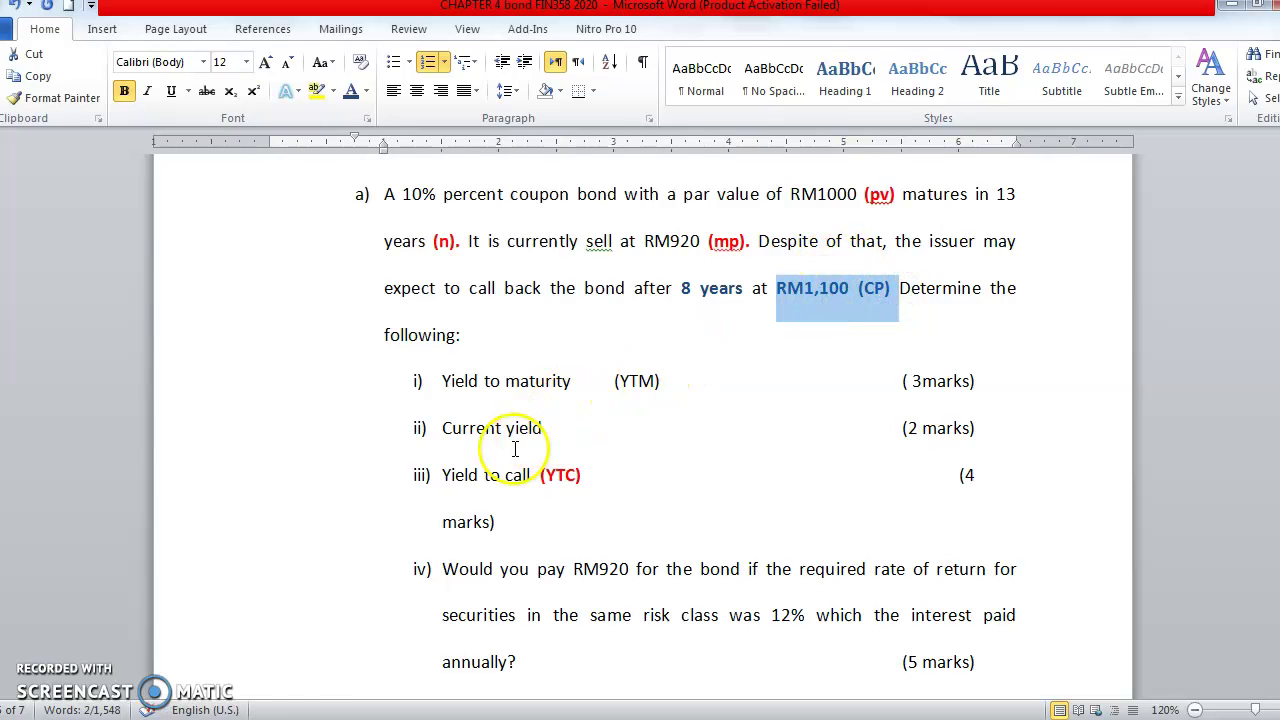
click(305, 600)
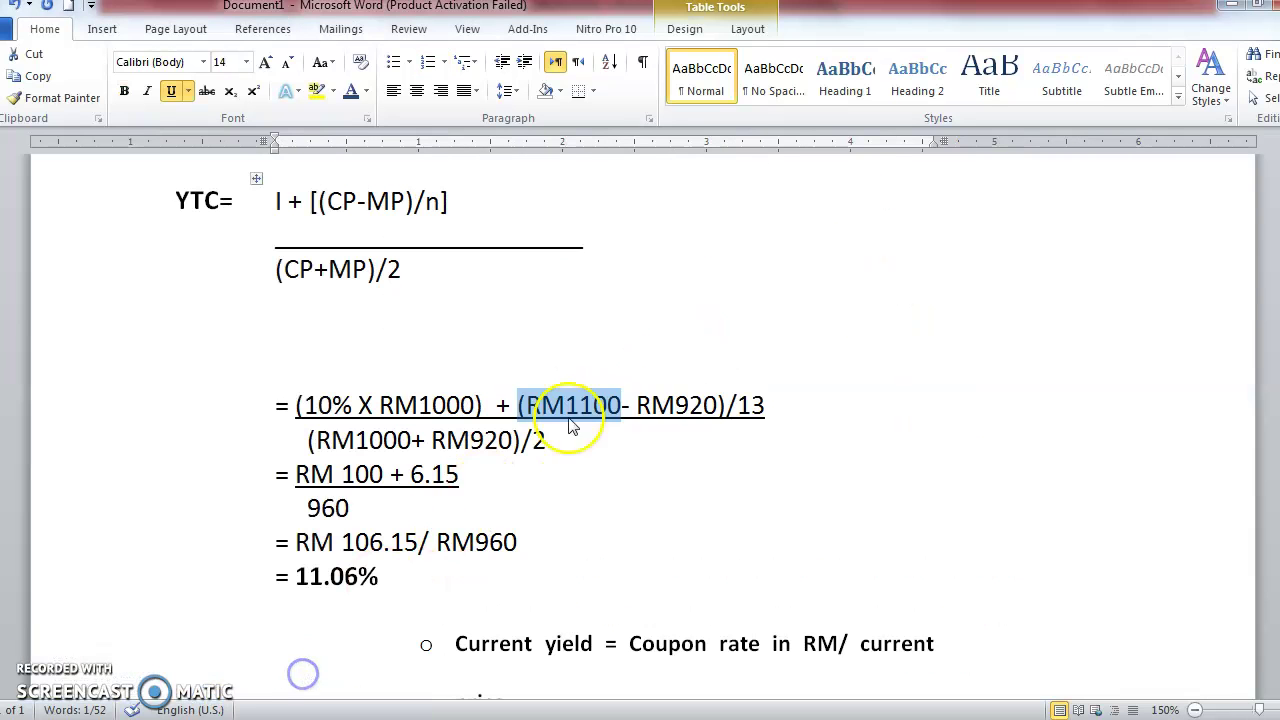
click(637, 405)
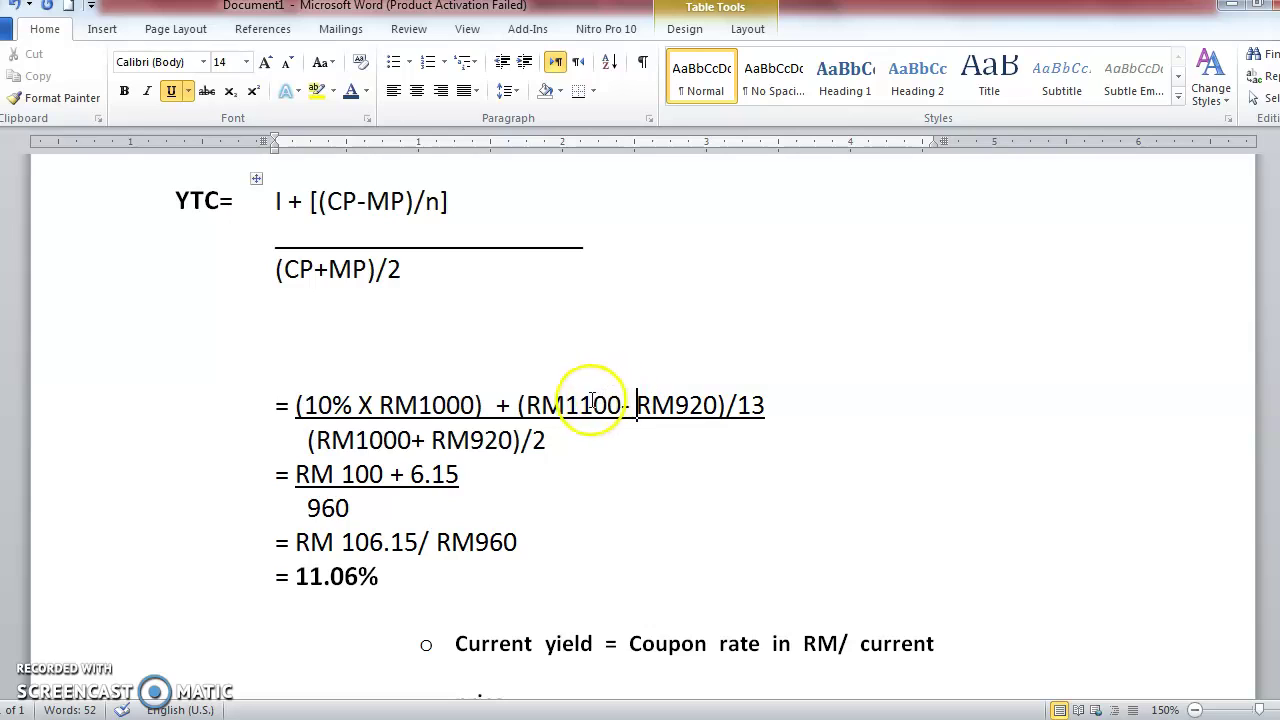
drag(526, 405, 624, 407)
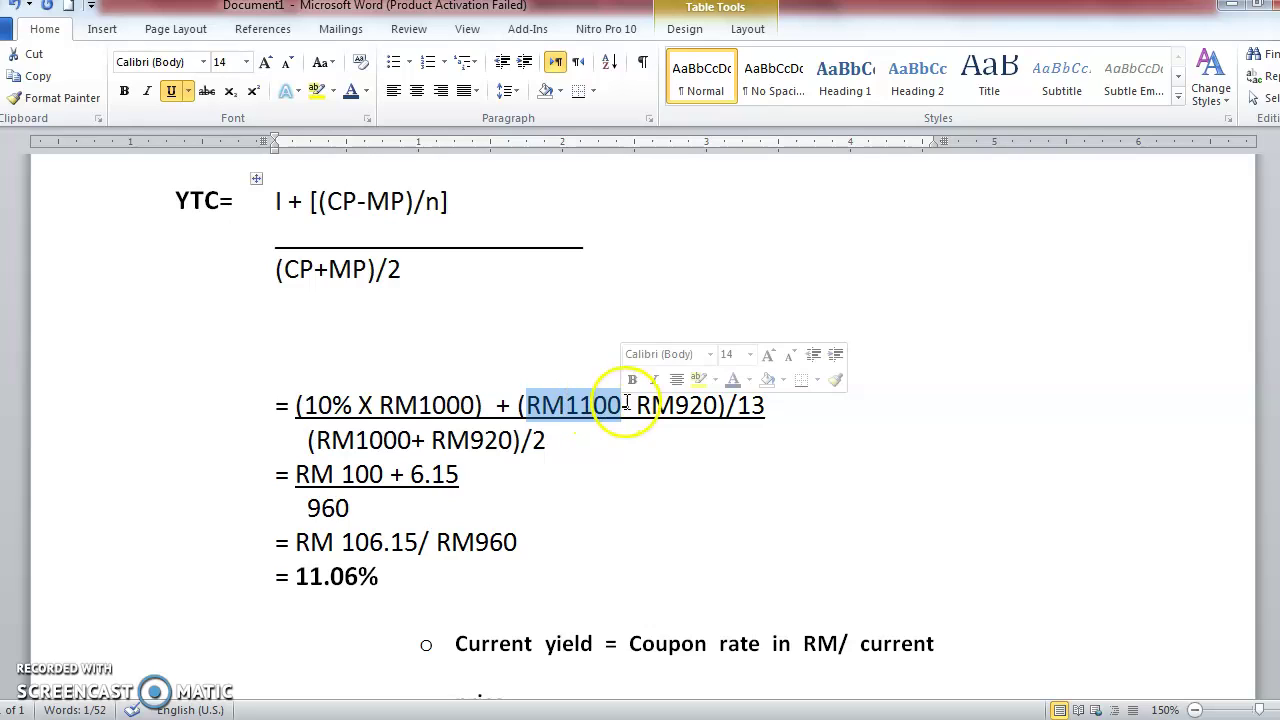
drag(651, 405, 690, 407)
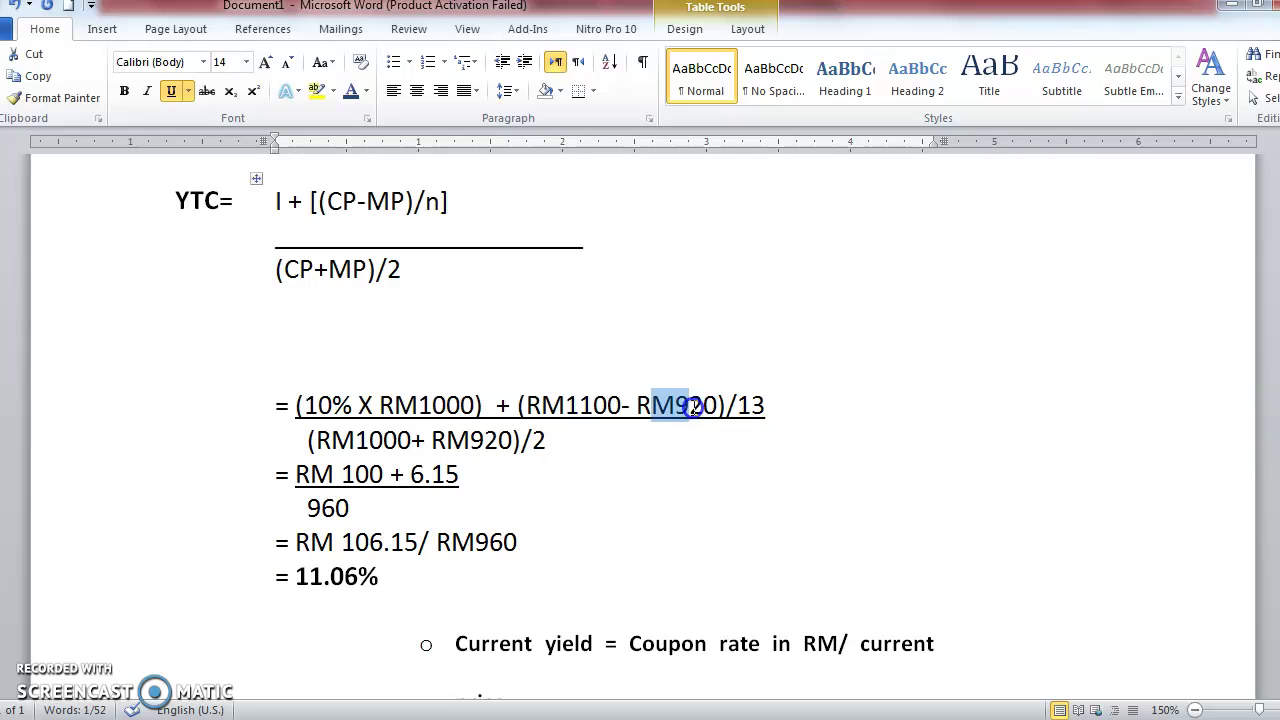
drag(718, 405, 651, 405)
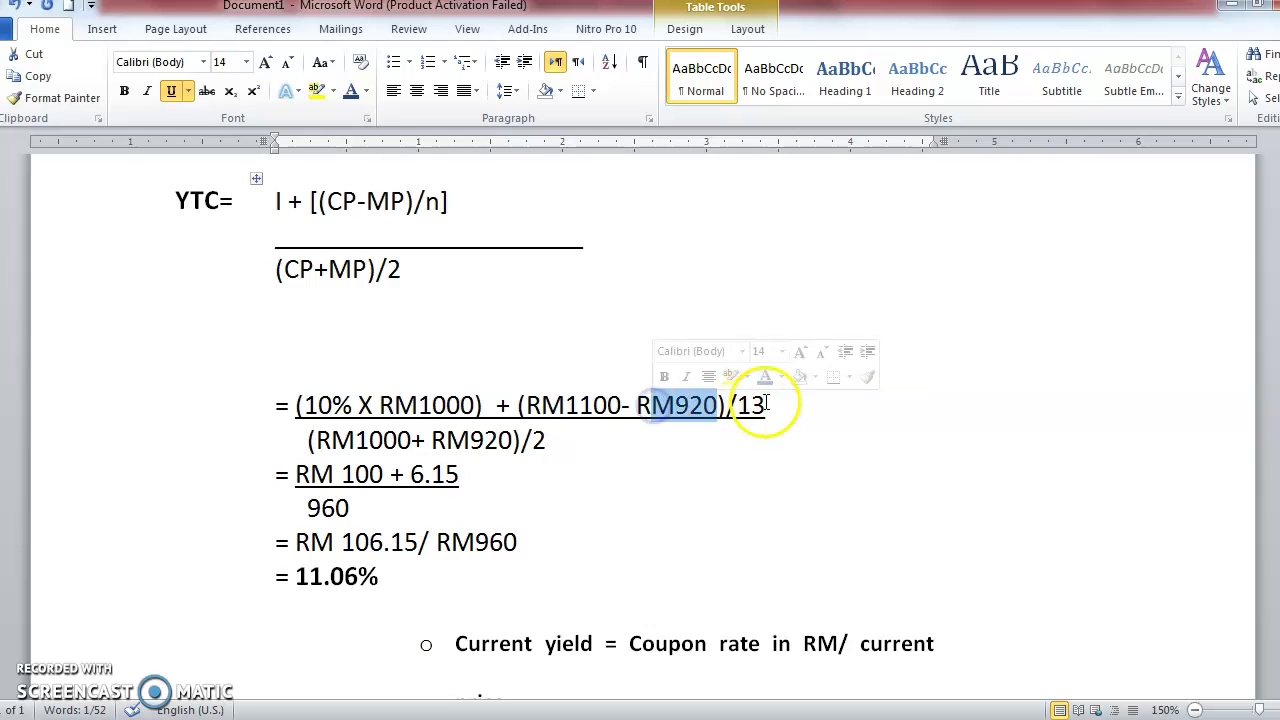
Set the divisor in the solution's numerator to 8 and check it against the call period in the question document.
click(765, 403)
key(BackSpace)
key(BackSpace)
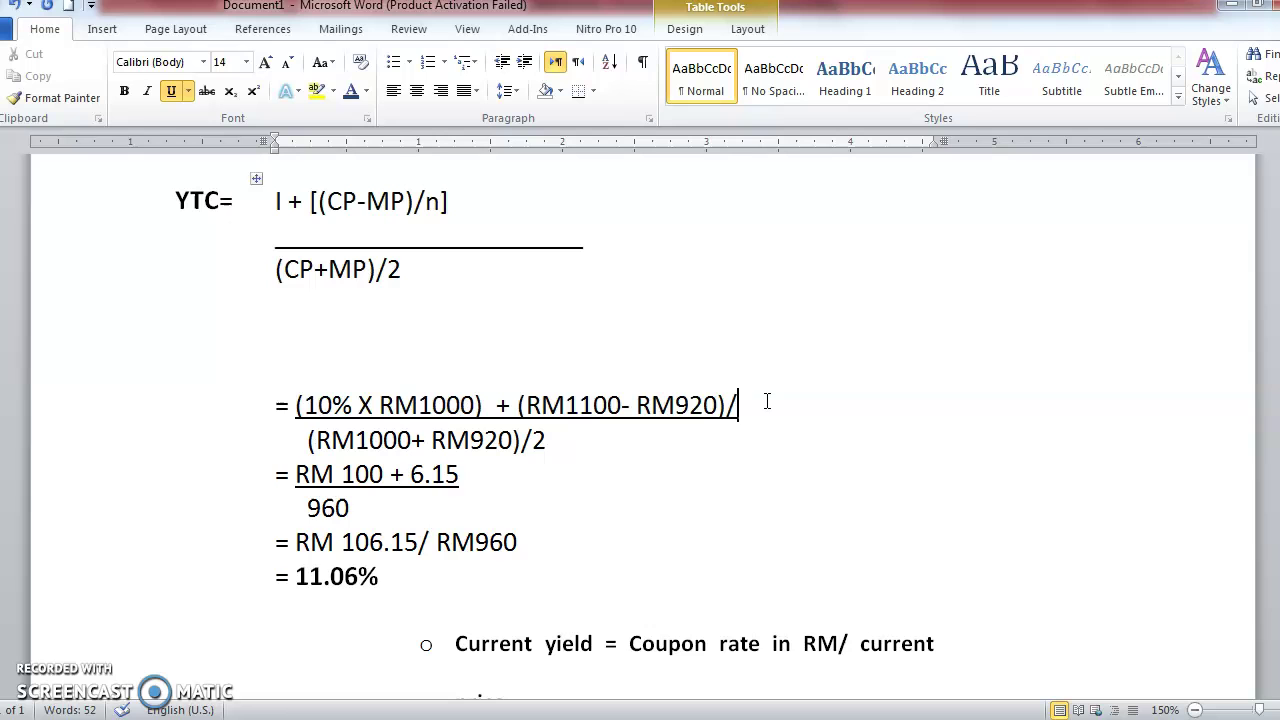
text(8)
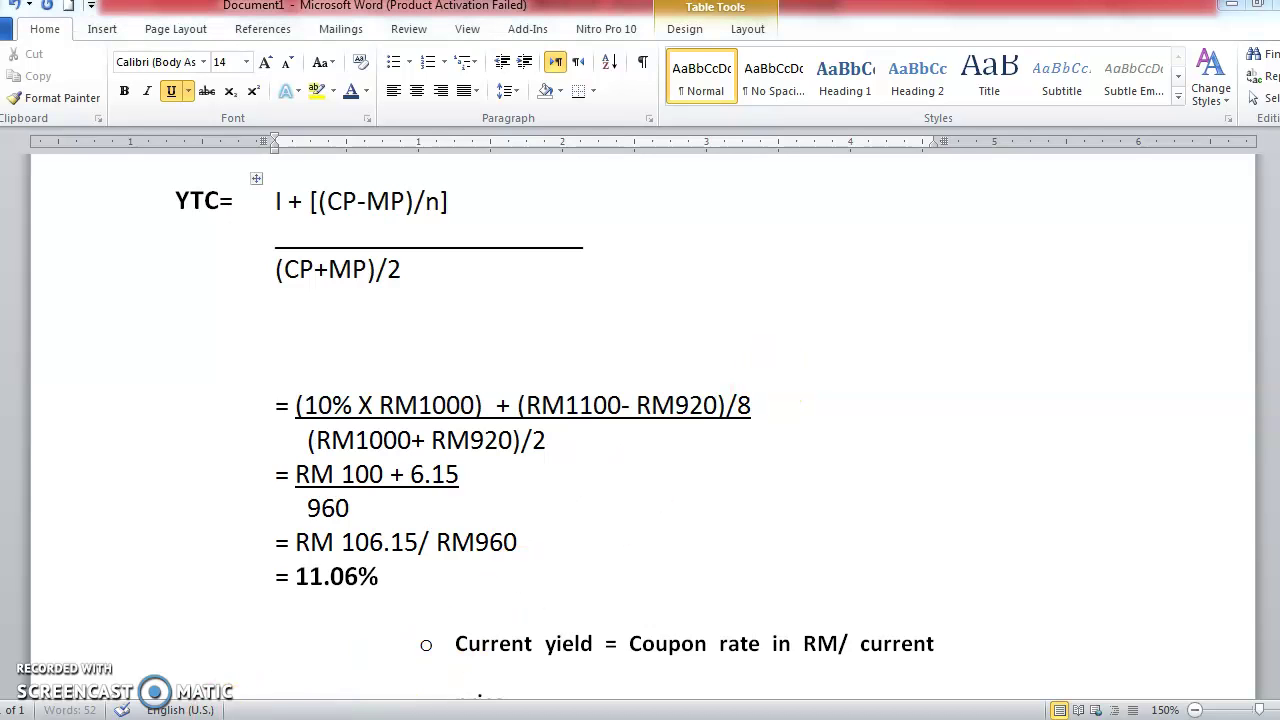
click(80, 615)
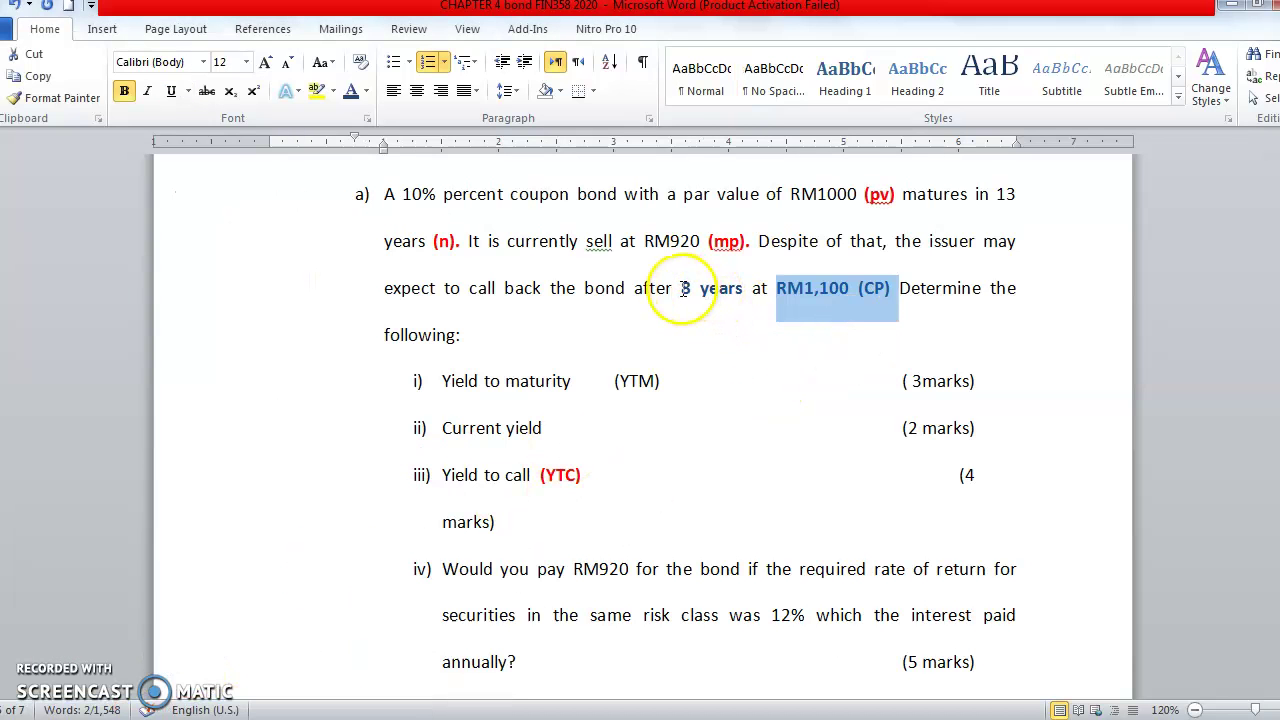
drag(681, 289, 744, 291)
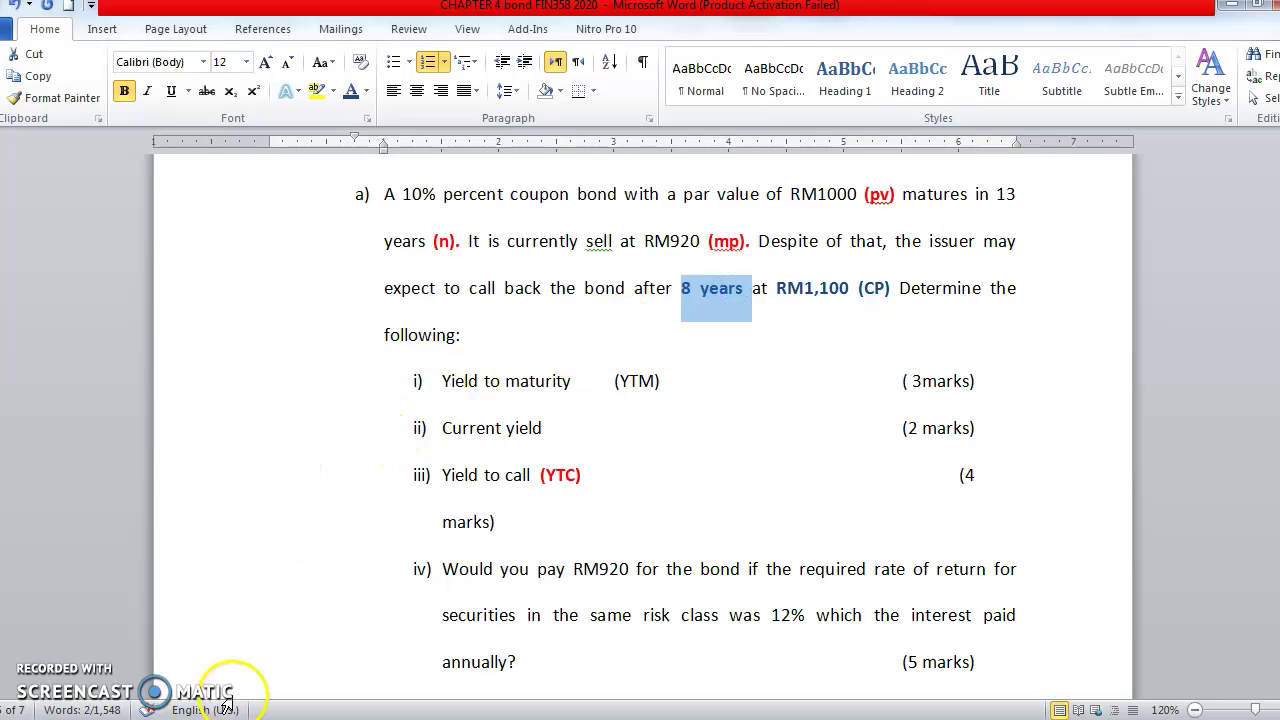
mouse_move(215, 715)
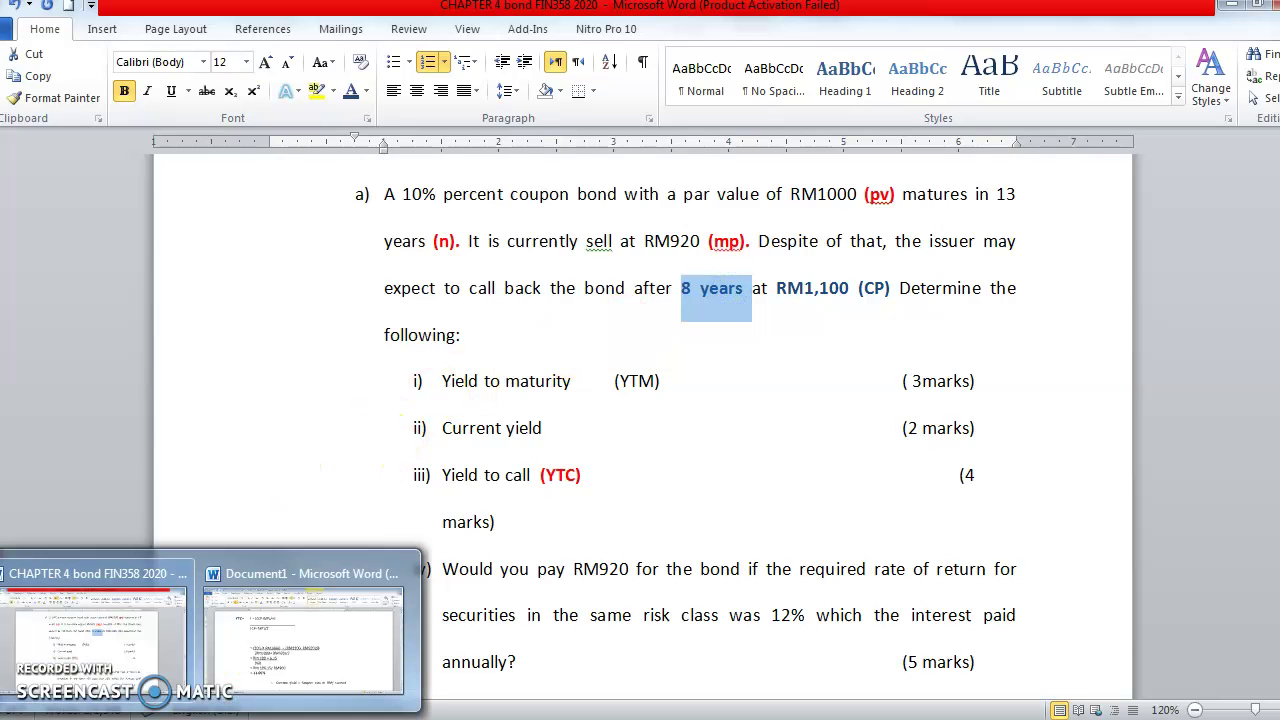
click(366, 651)
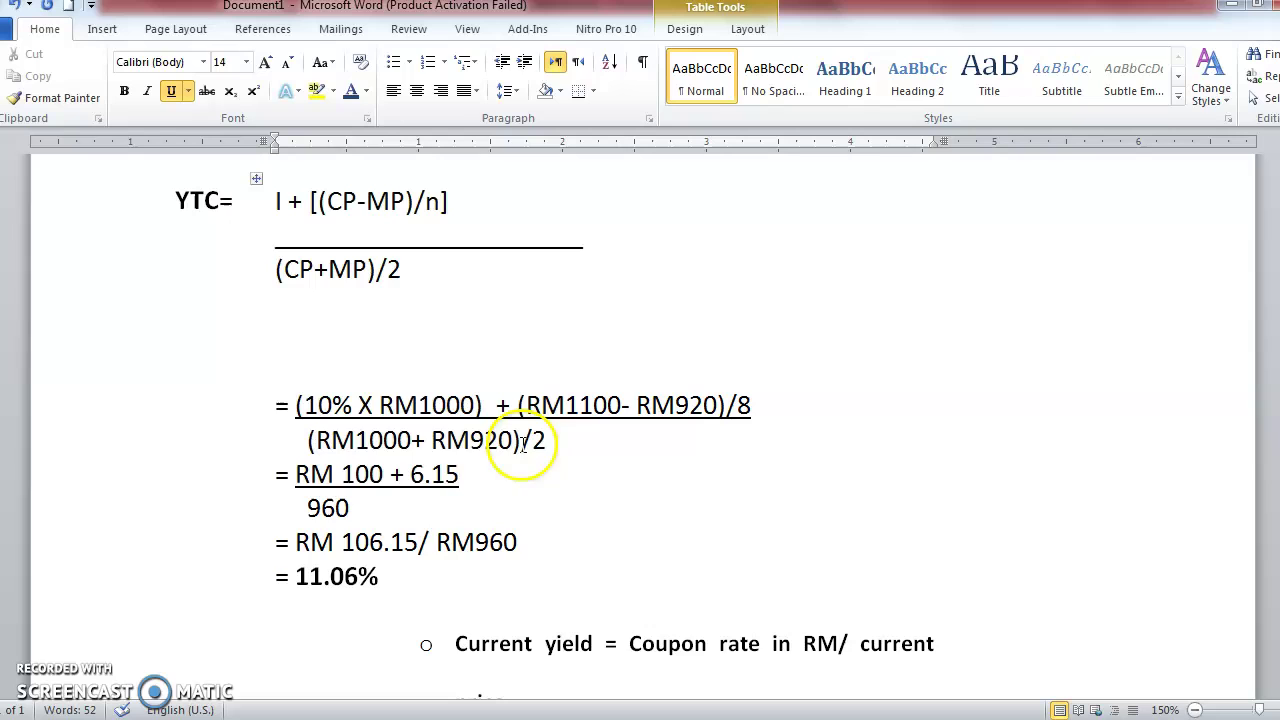
Change the first amount in the worked solution's denominator to RM1100.
click(411, 440)
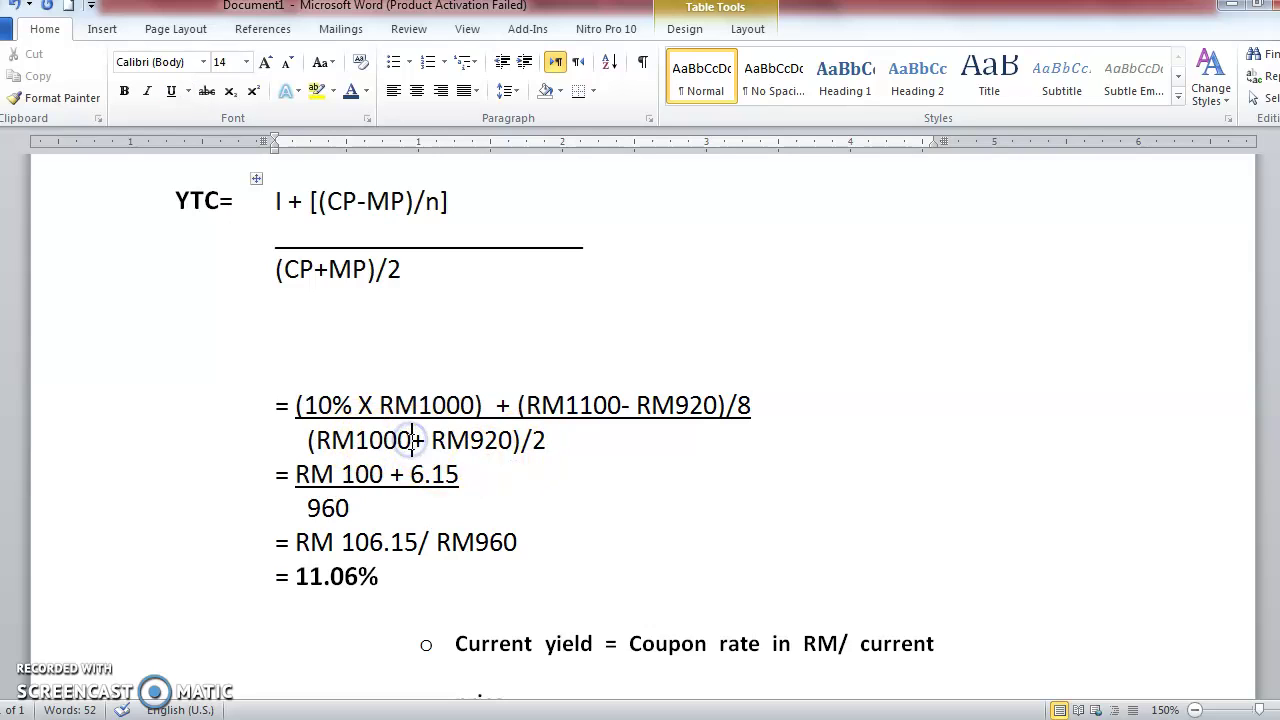
key(BackSpace)
key(BackSpace)
key(BackSpace)
text(100)
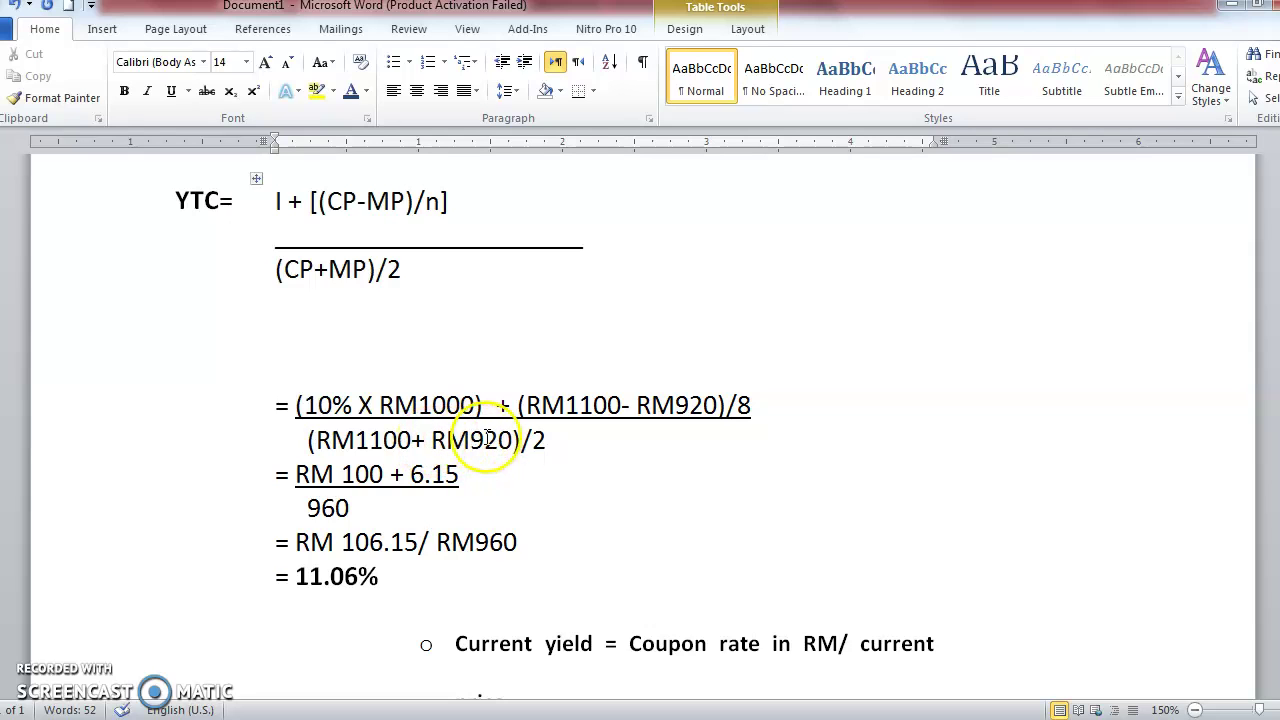
Delete the old intermediate results and the old final percentage below the substitution, keeping one equals sign.
drag(552, 440, 369, 500)
click(514, 485)
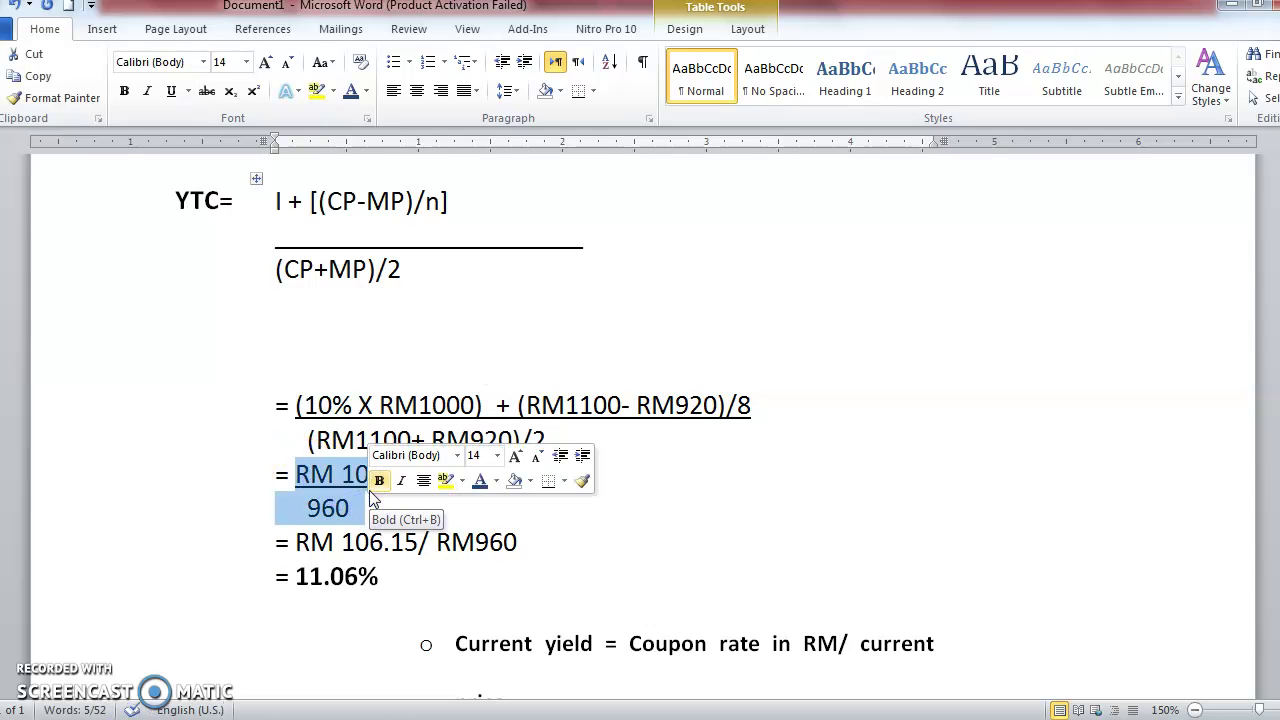
key(BackSpace)
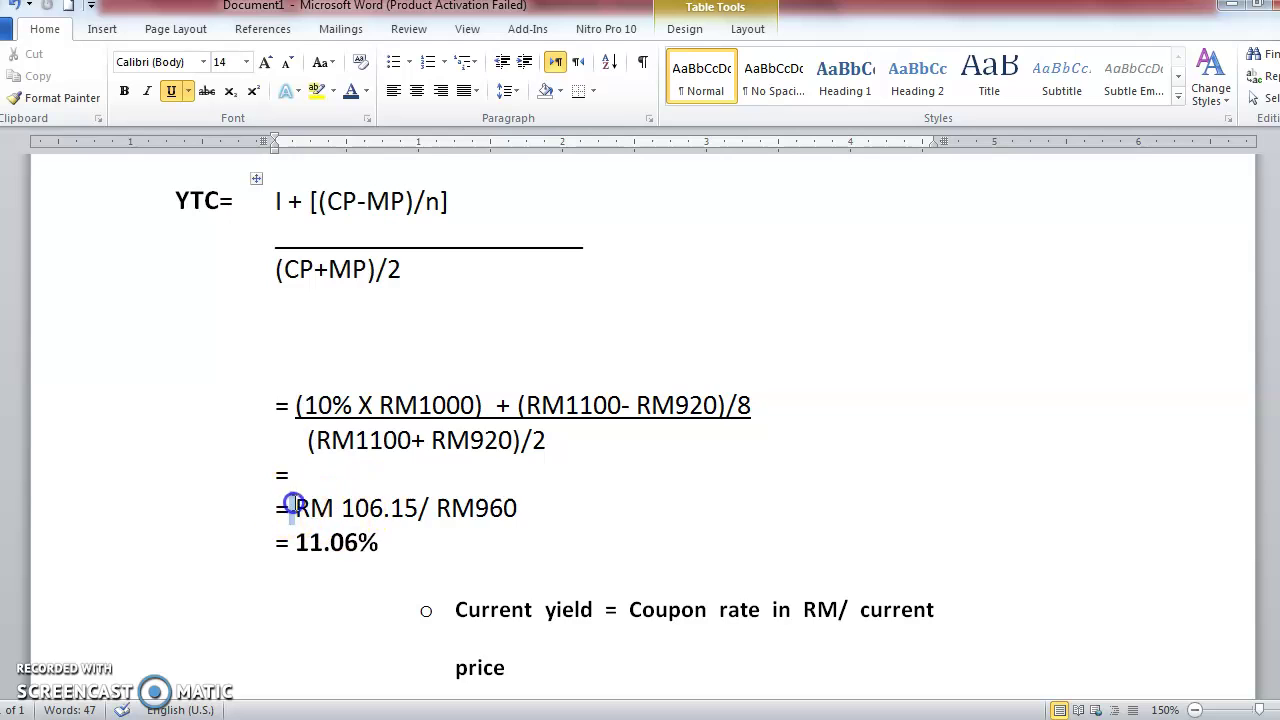
drag(276, 508, 380, 530)
key(BackSpace)
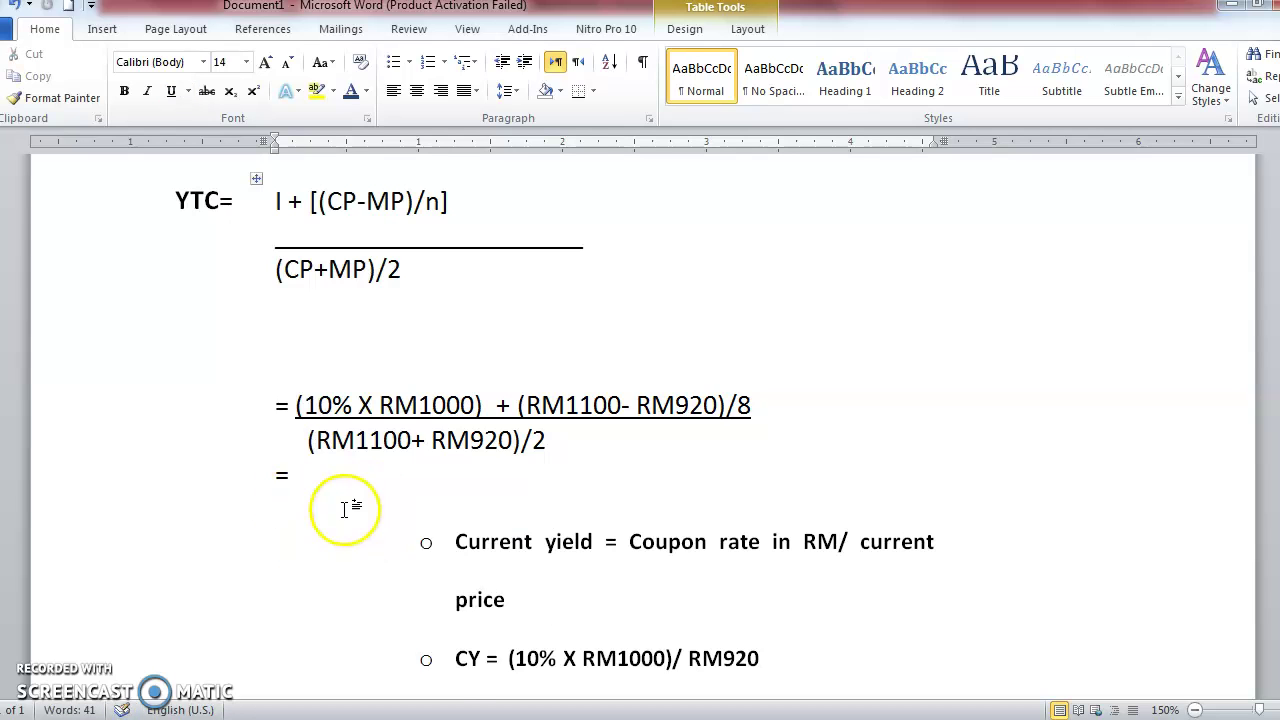
Insert four blank lines above the current yield section and place the cursor after the remaining equals sign.
click(336, 471)
click(398, 525)
click(438, 500)
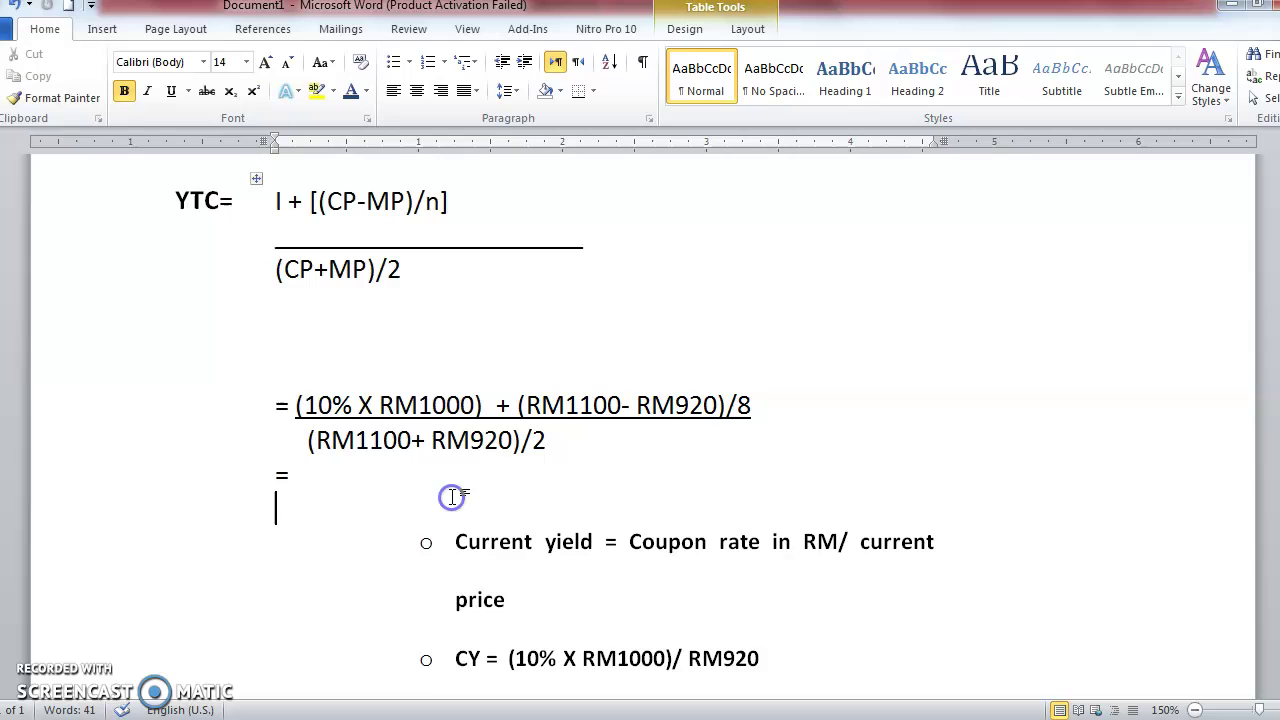
key(Return)
key(Return)
key(Return)
key(Return)
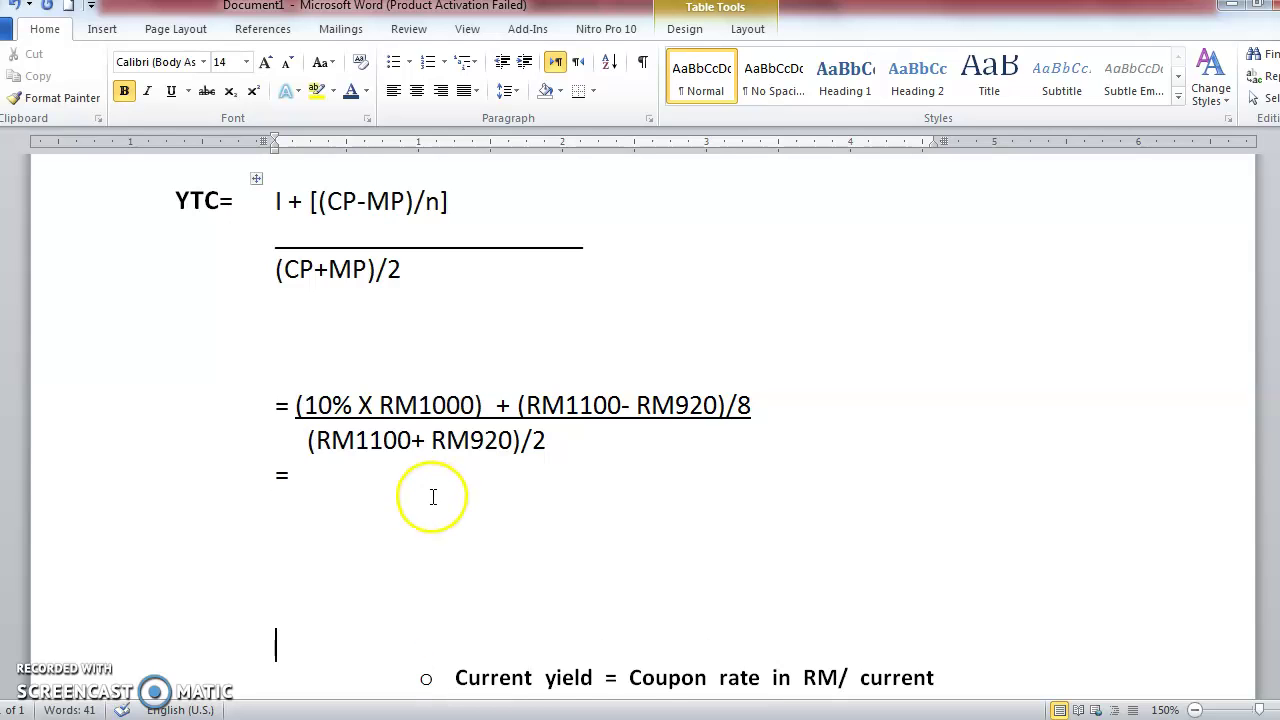
click(350, 476)
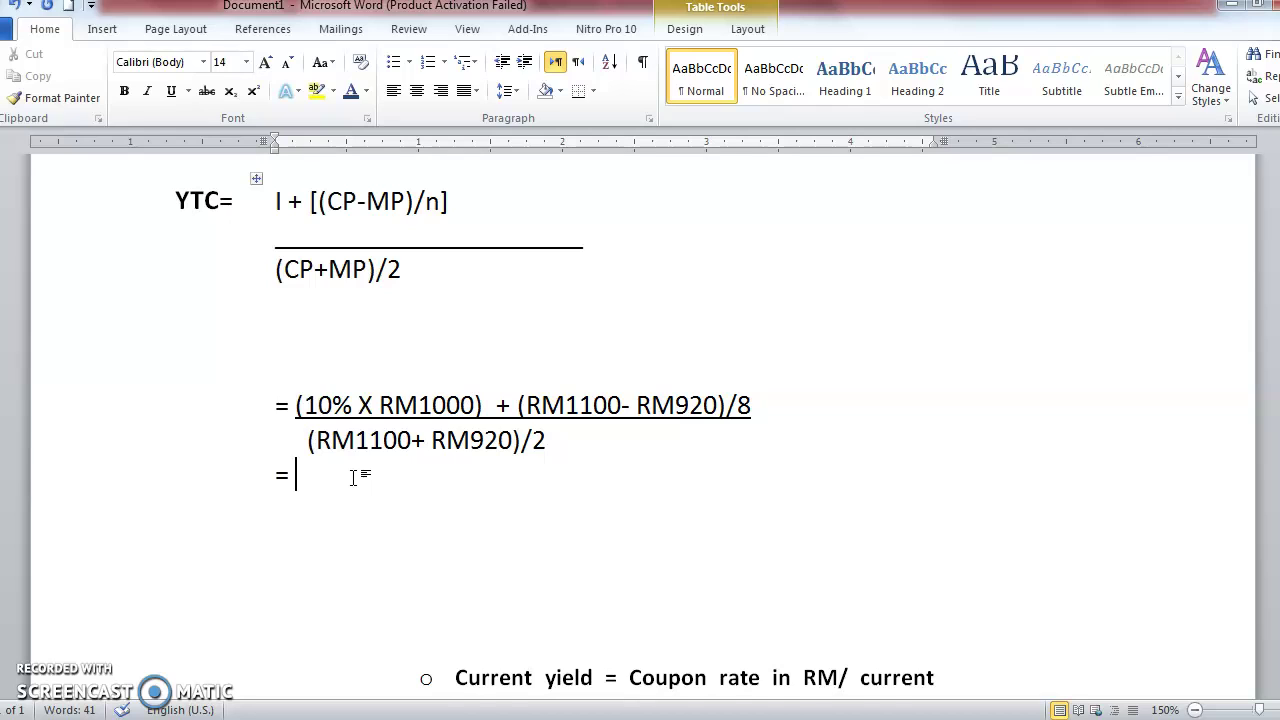
Write the simplified numerator RM 100 + RM 22.5 after the empty equals sign in the YTC solution.
click(334, 477)
text(RM 1)
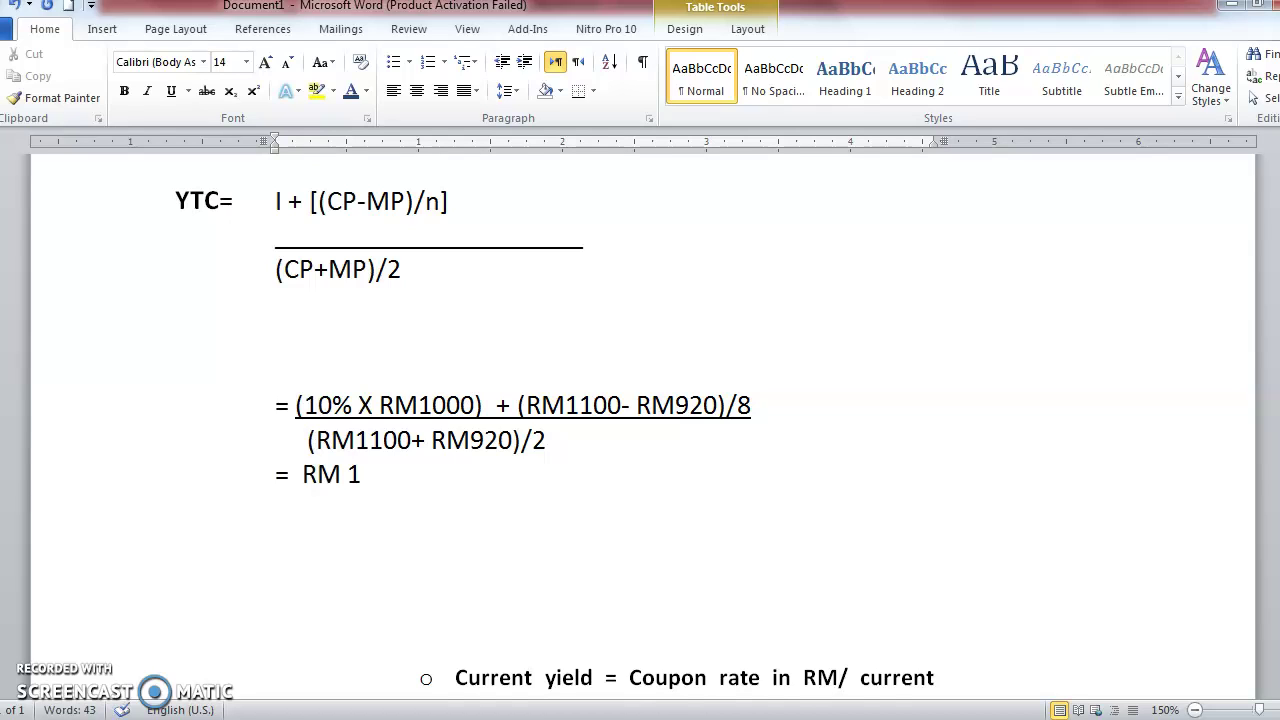
text(00 +)
click(619, 393)
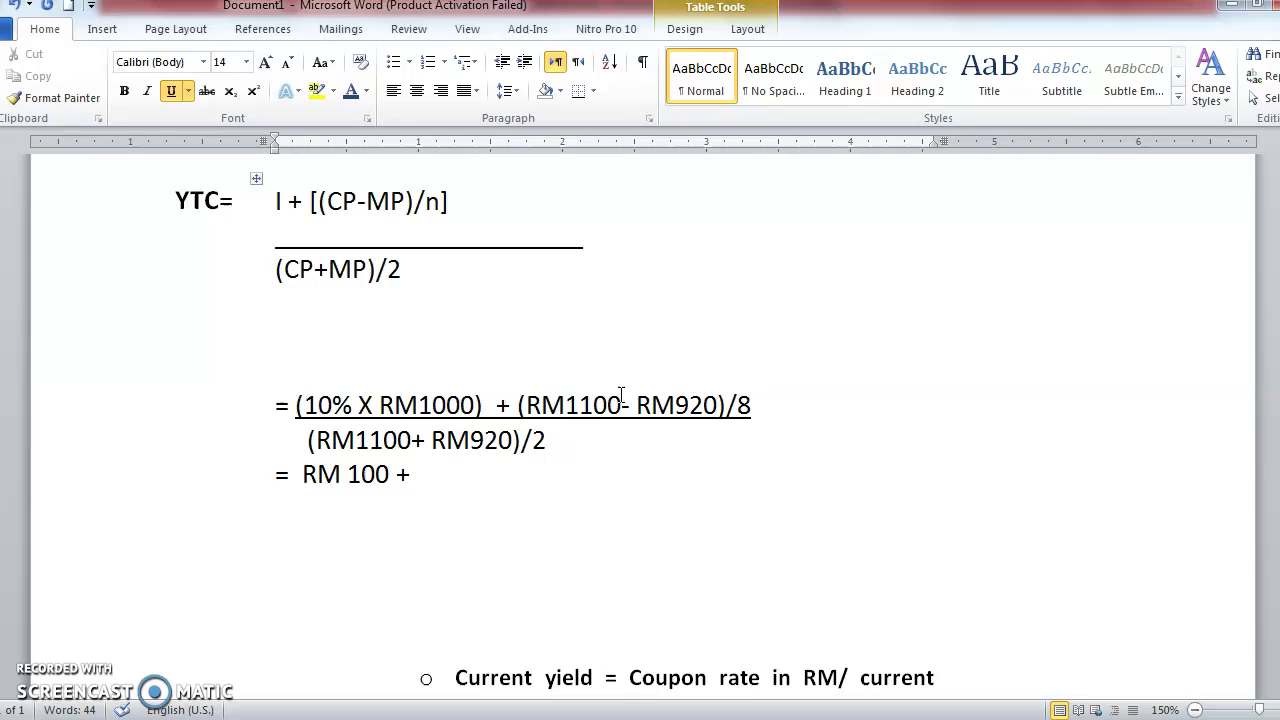
click(410, 478)
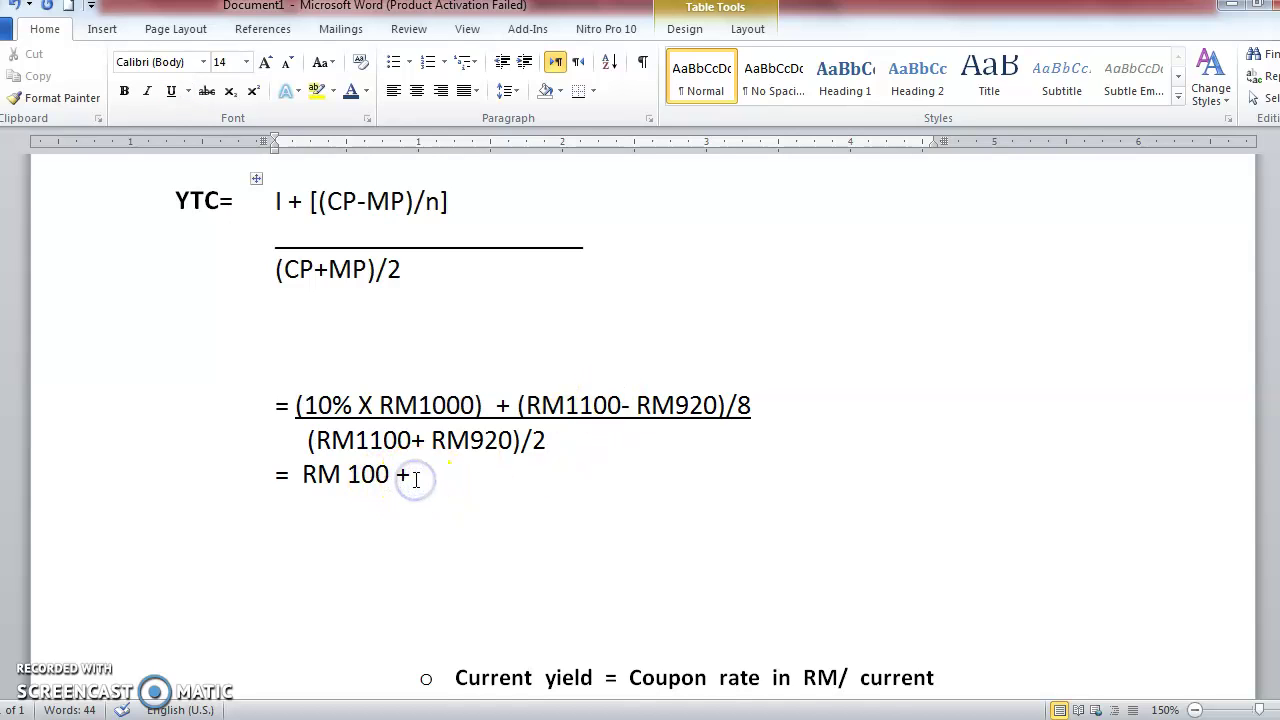
text(RM 22)
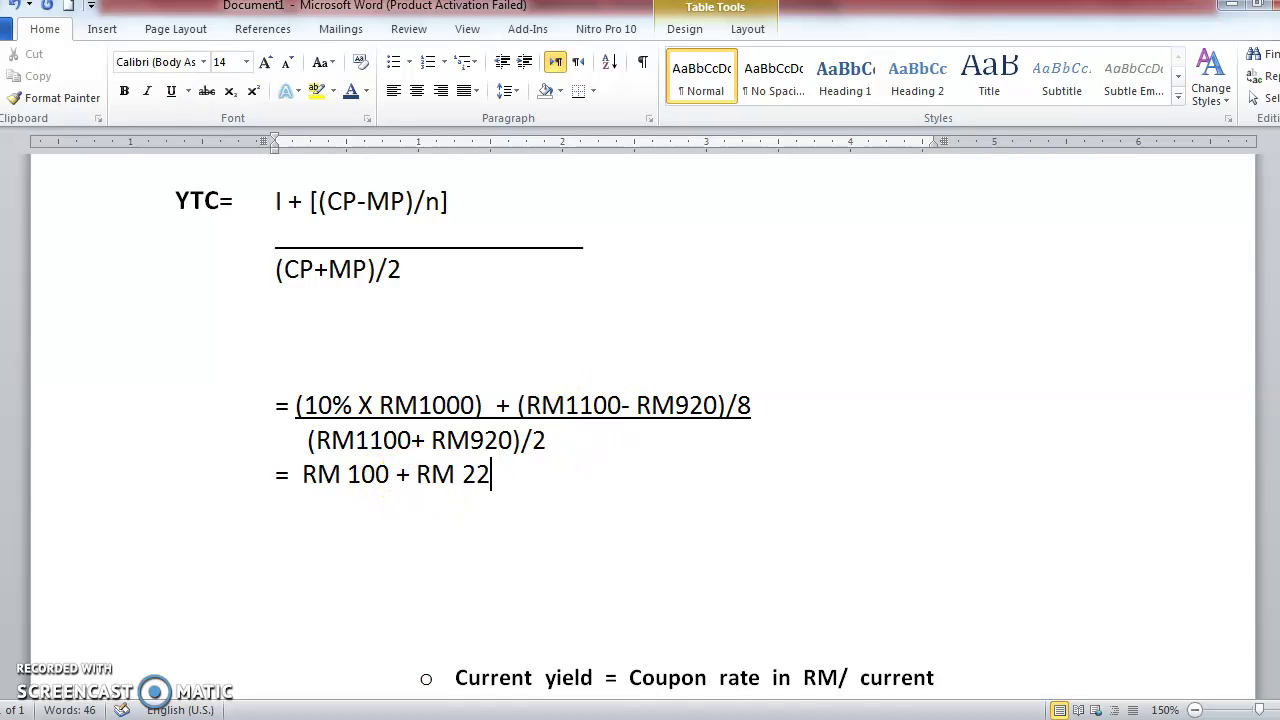
text(.5)
key(Return)
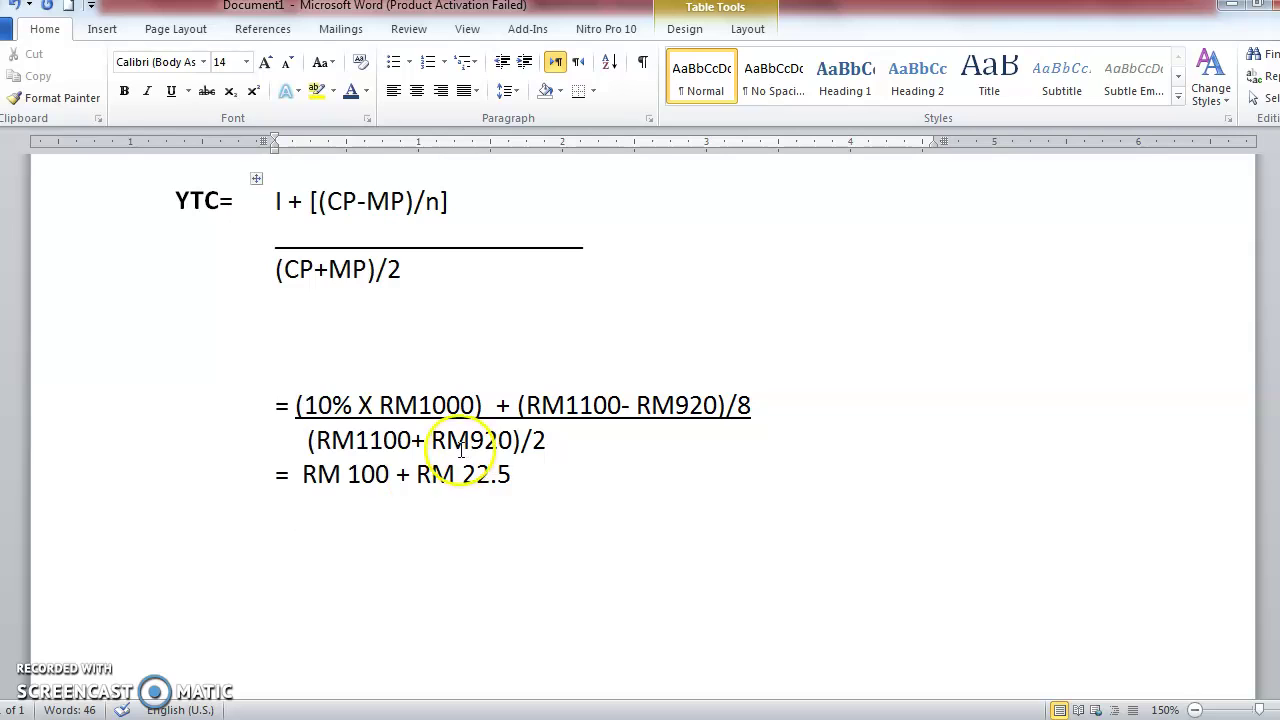
Add the simplified denominator 1010 on the line below the new numerator and indent it beneath the amounts.
drag(316, 440, 563, 443)
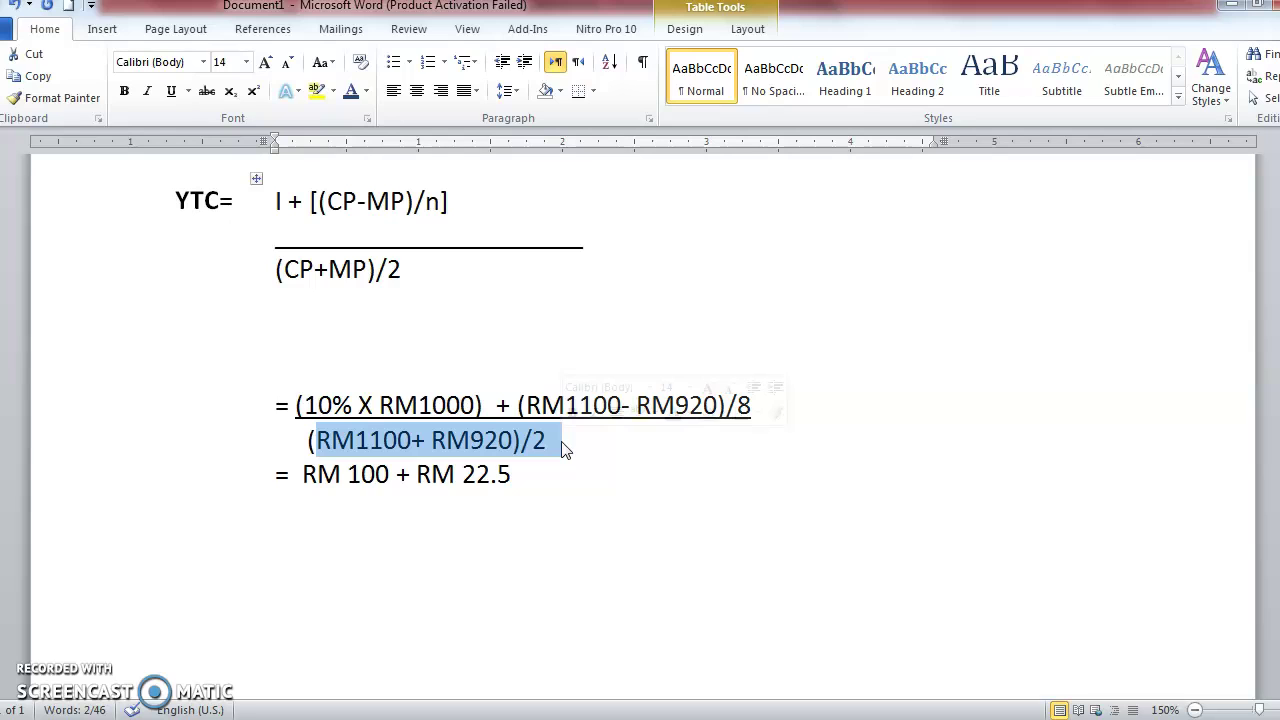
click(528, 464)
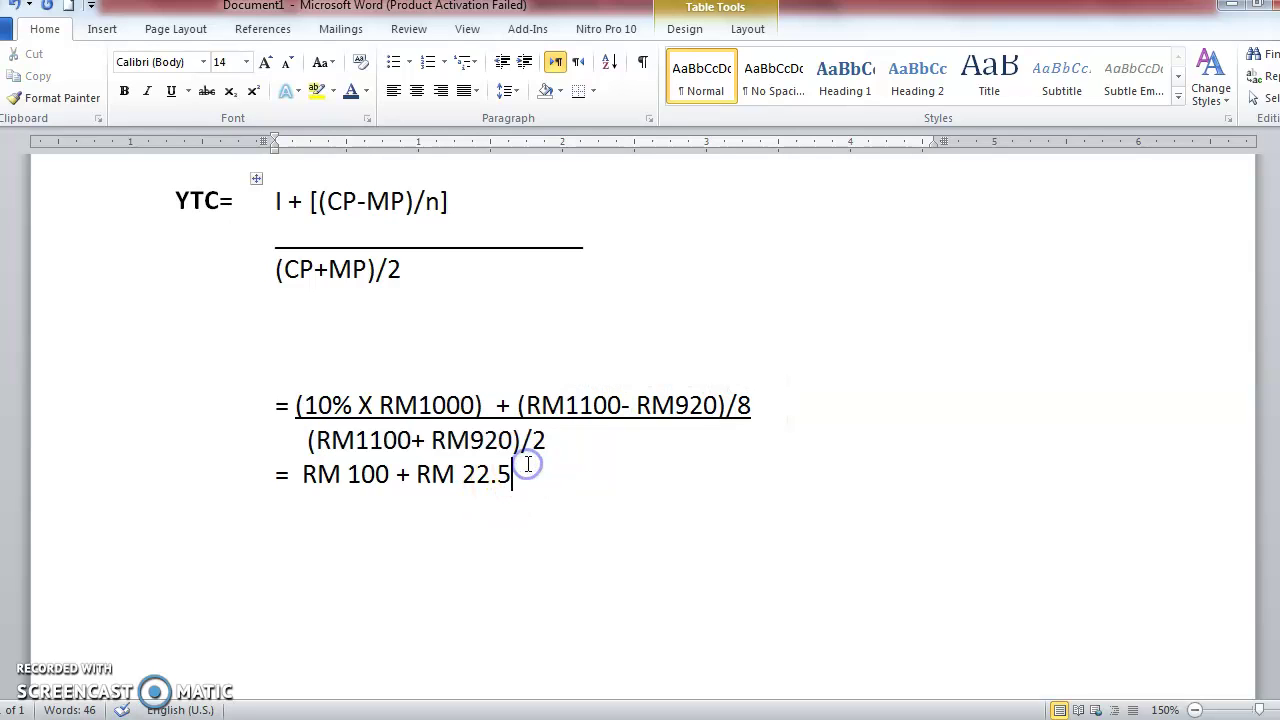
key(Return)
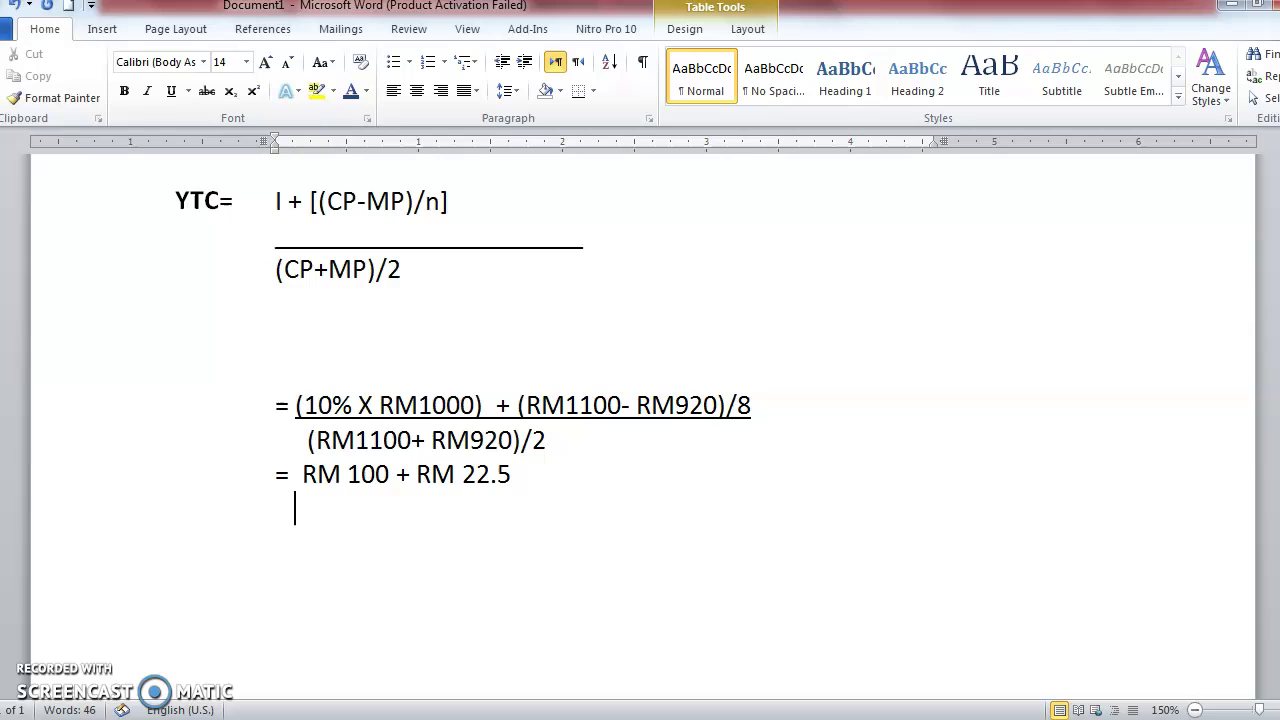
text(1010)
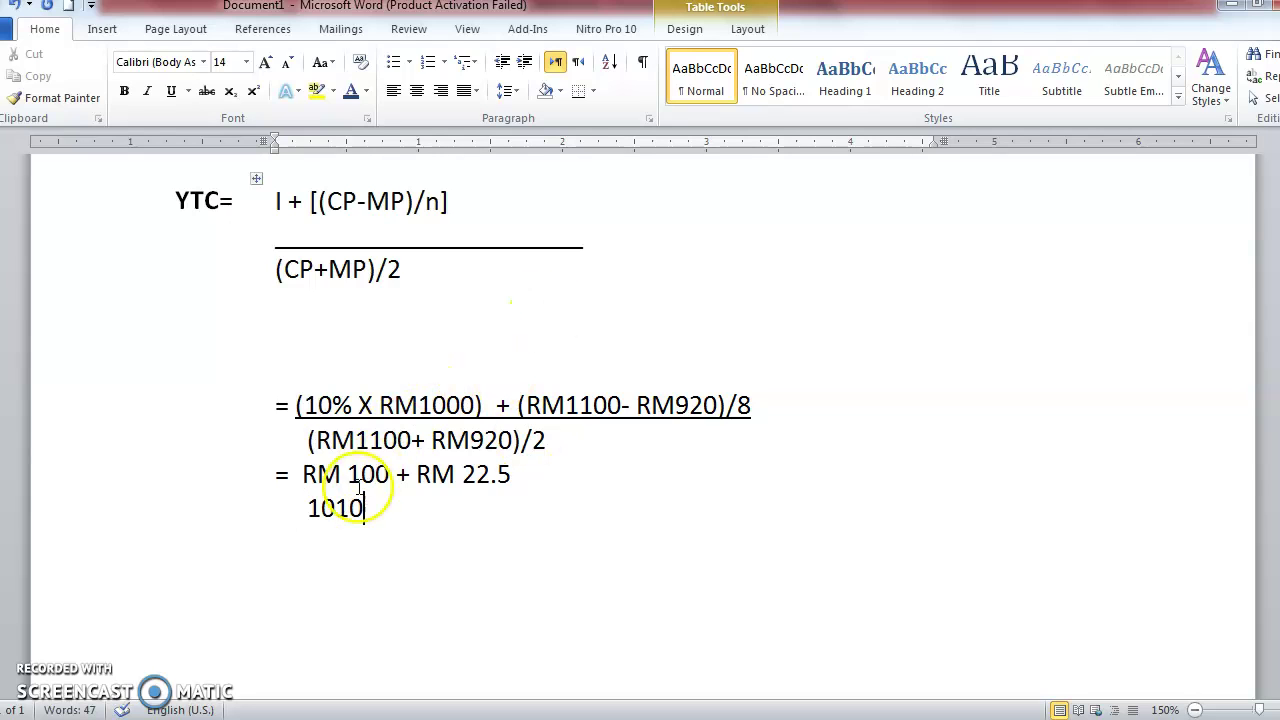
click(311, 508)
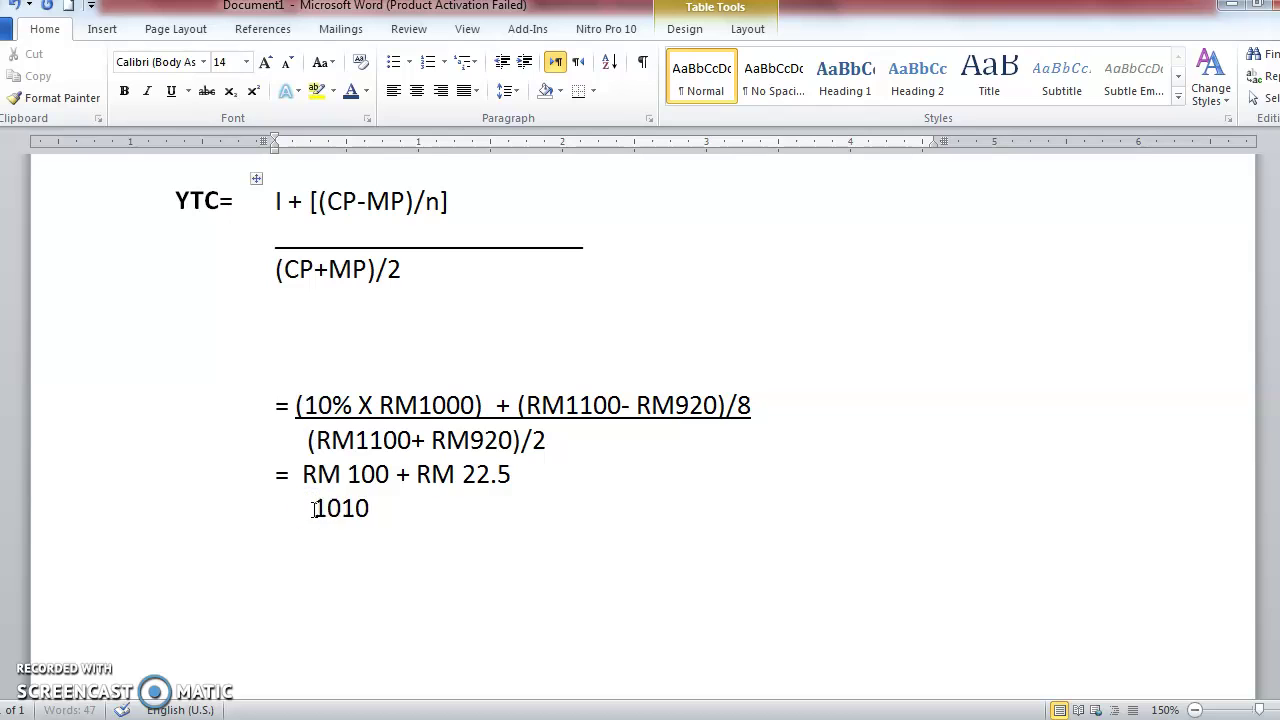
Underline the numerator RM 100 + RM 22.5 so that it reads as a fraction over 1010.
drag(304, 474, 528, 474)
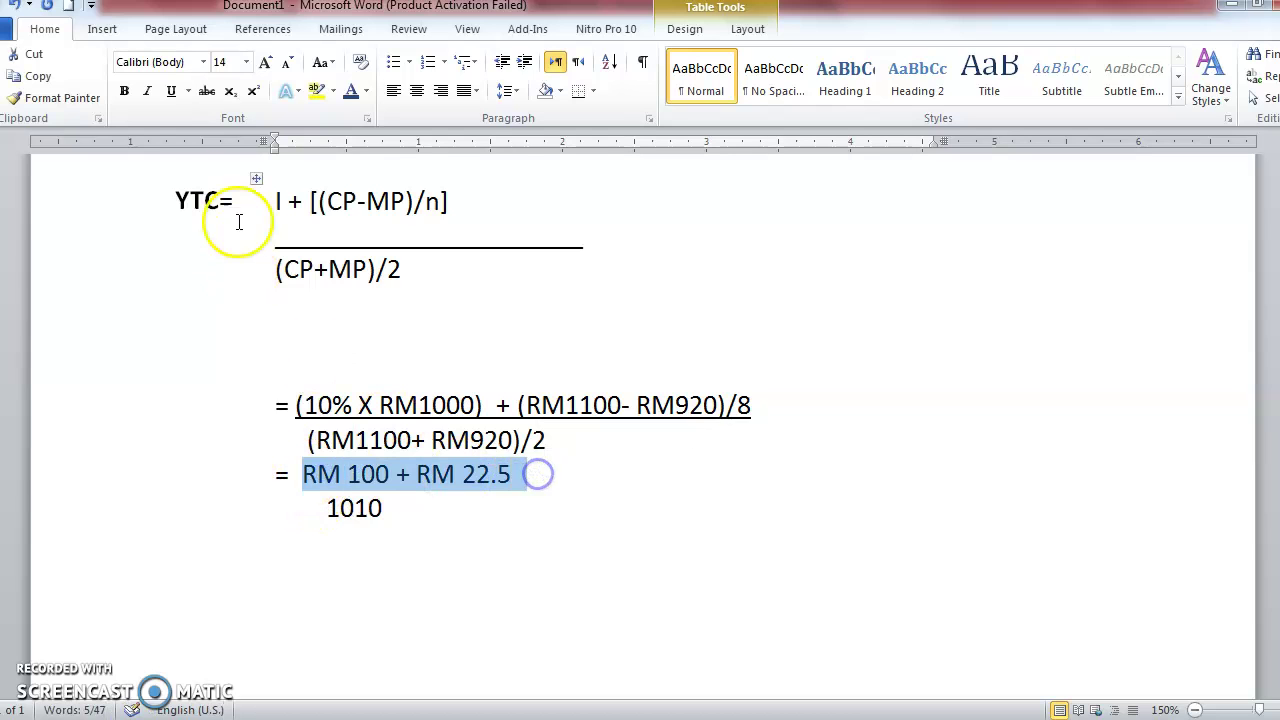
click(171, 91)
click(441, 526)
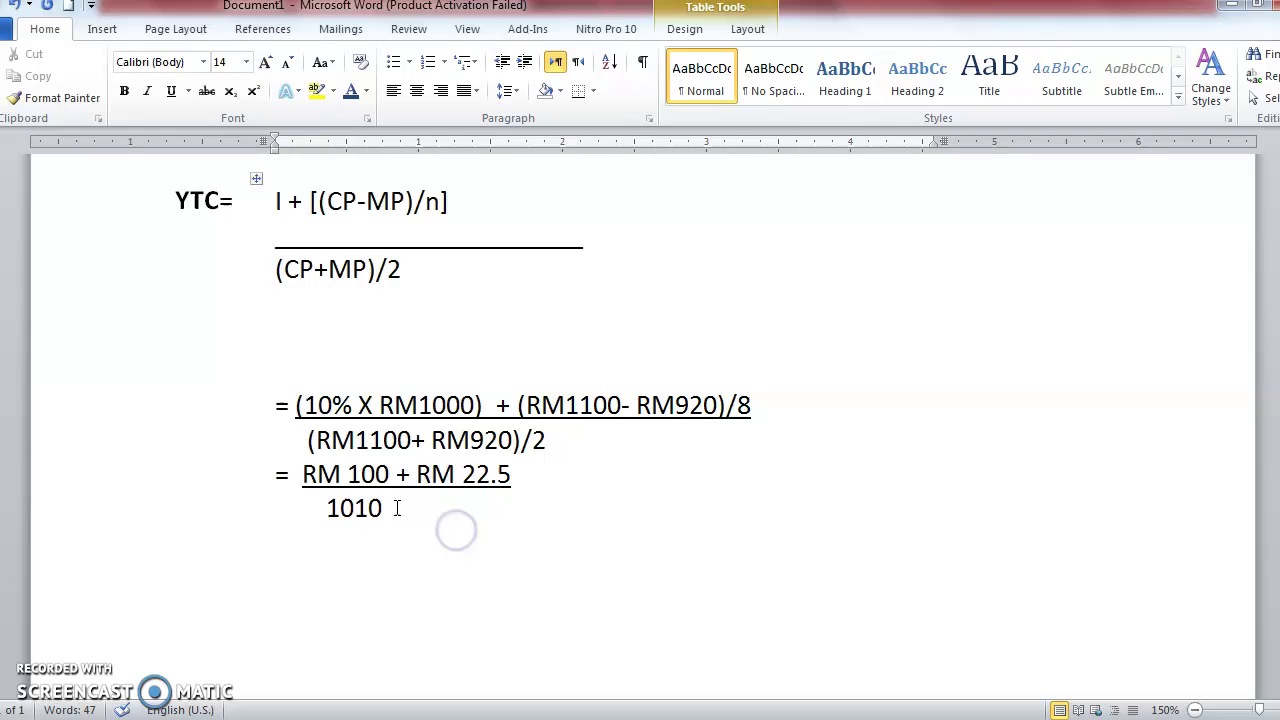
click(316, 473)
drag(316, 473, 550, 474)
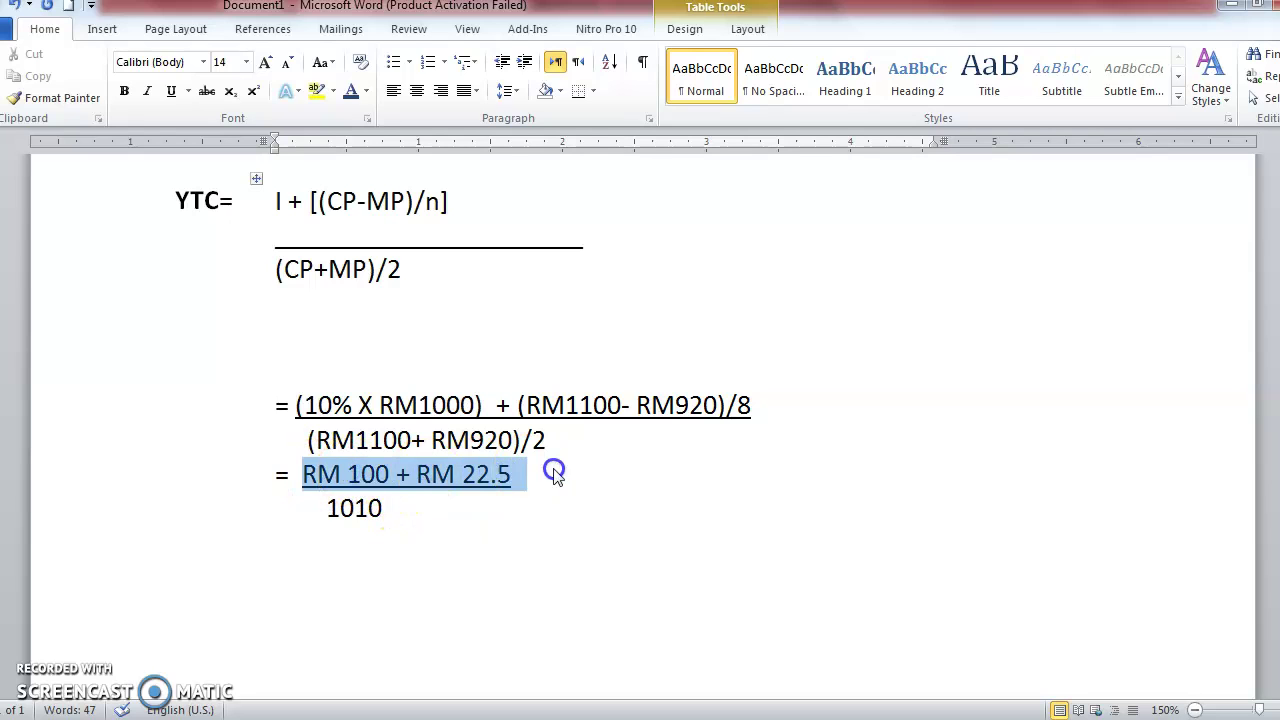
click(391, 509)
Add the decimal result = 0.1213 on a new line below the simplified fraction.
key(Return)
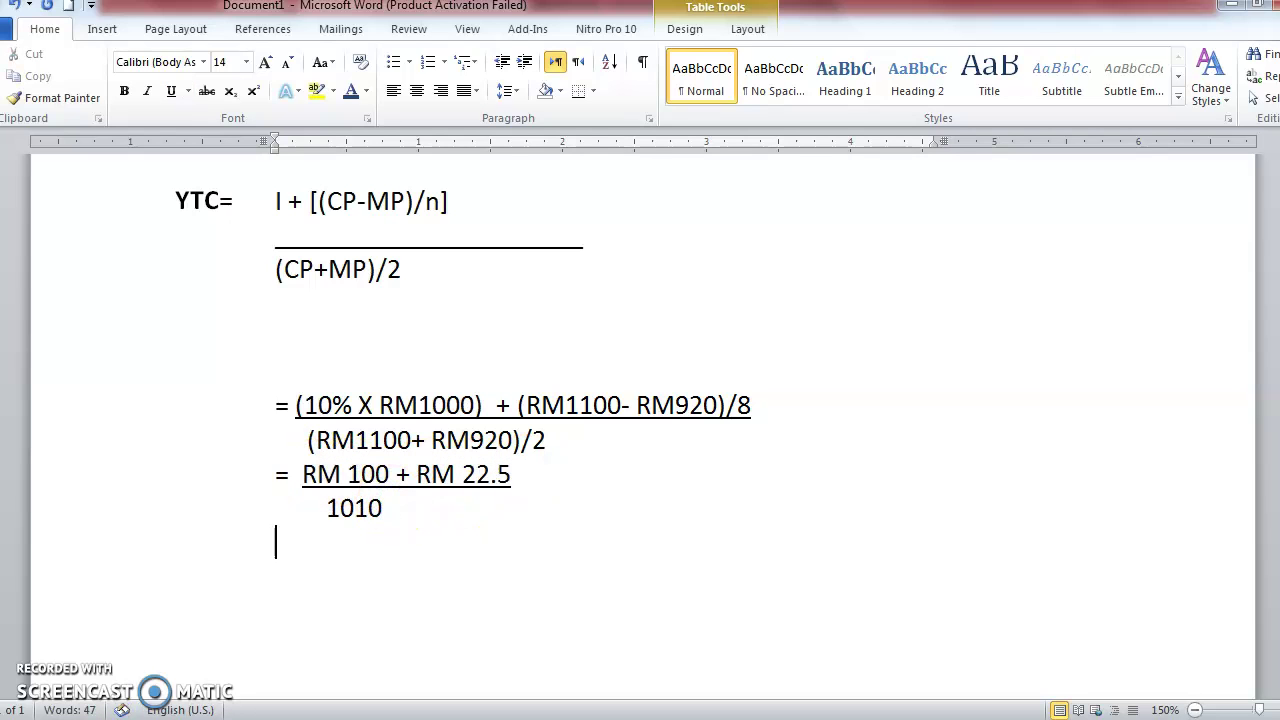
text(=)
text(0.1213)
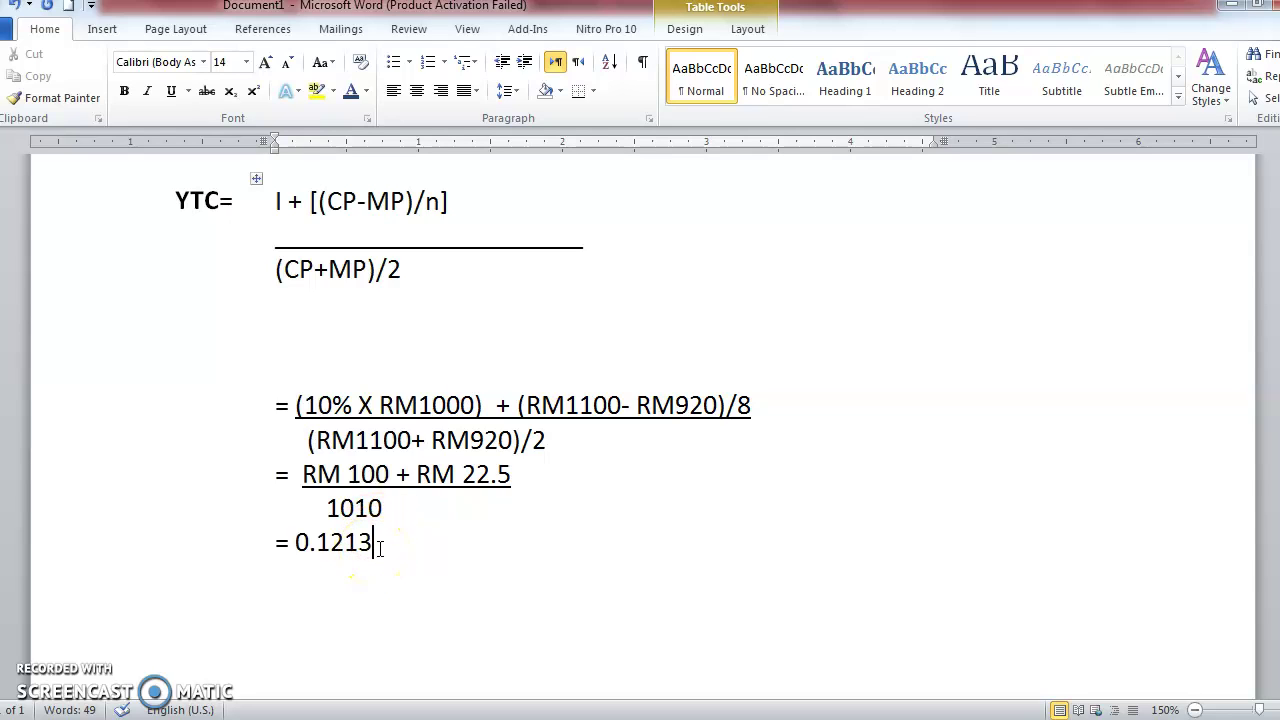
Add the percentage answer = 12.13% on a new line below the decimal result.
click(378, 544)
key(Return)
text(-)
key(BackSpace)
text(= 12.13)
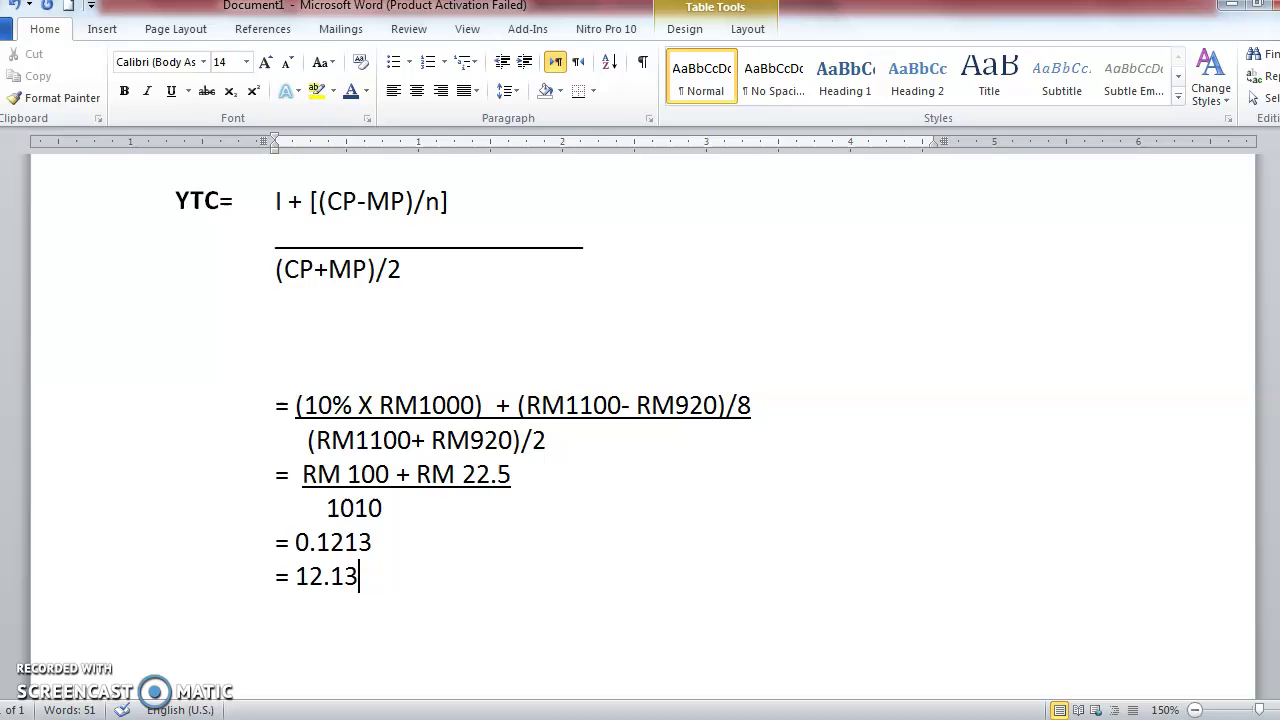
text(%)
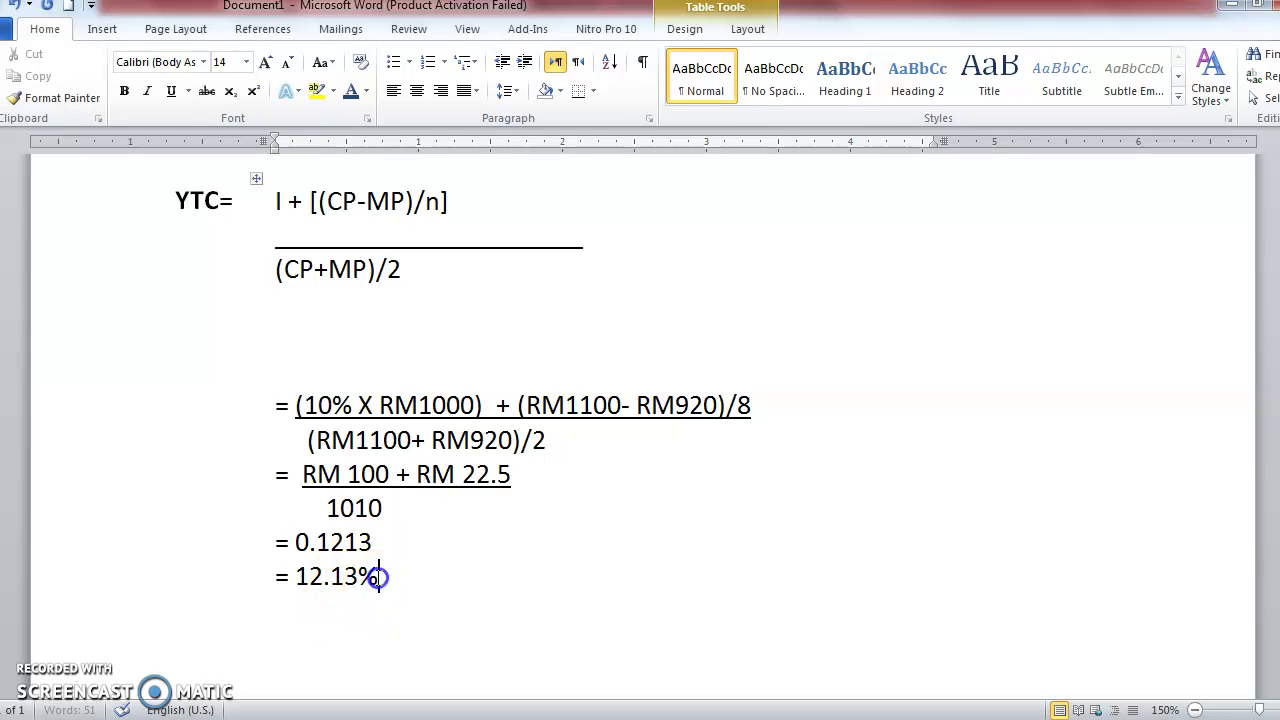
Make the final answer 12.13% bold.
drag(377, 577, 298, 577)
click(124, 91)
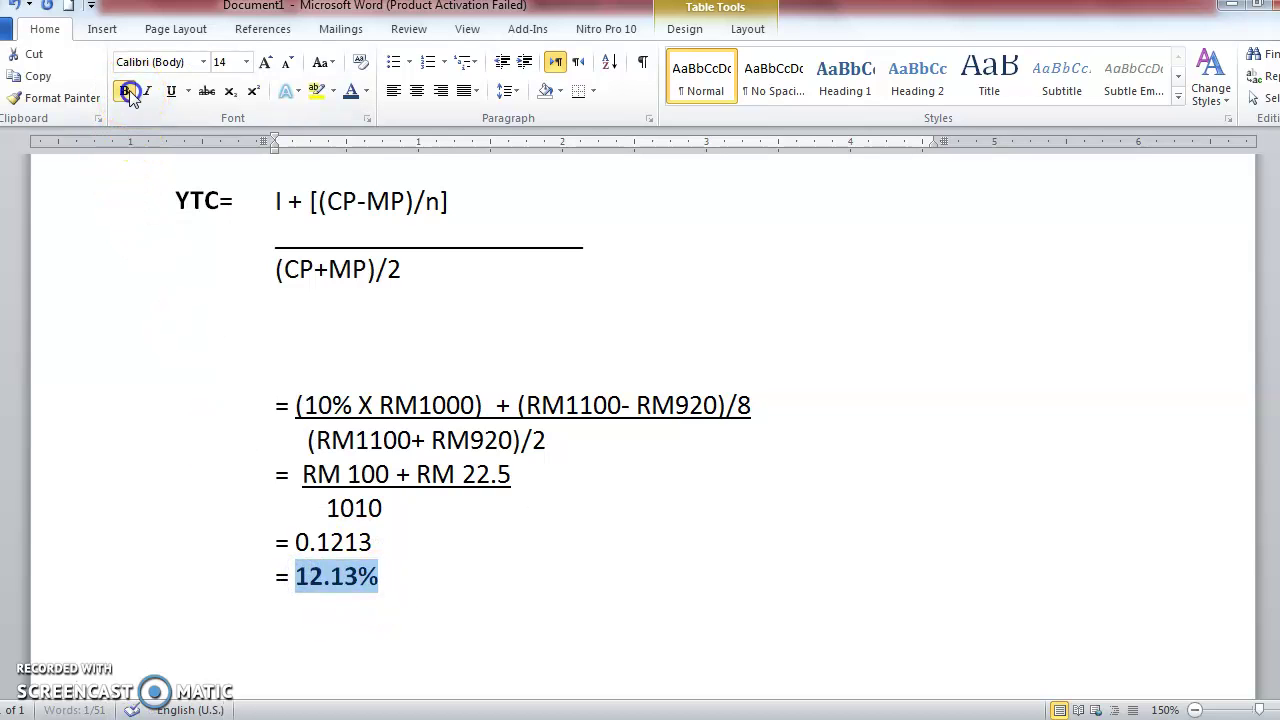
click(398, 584)
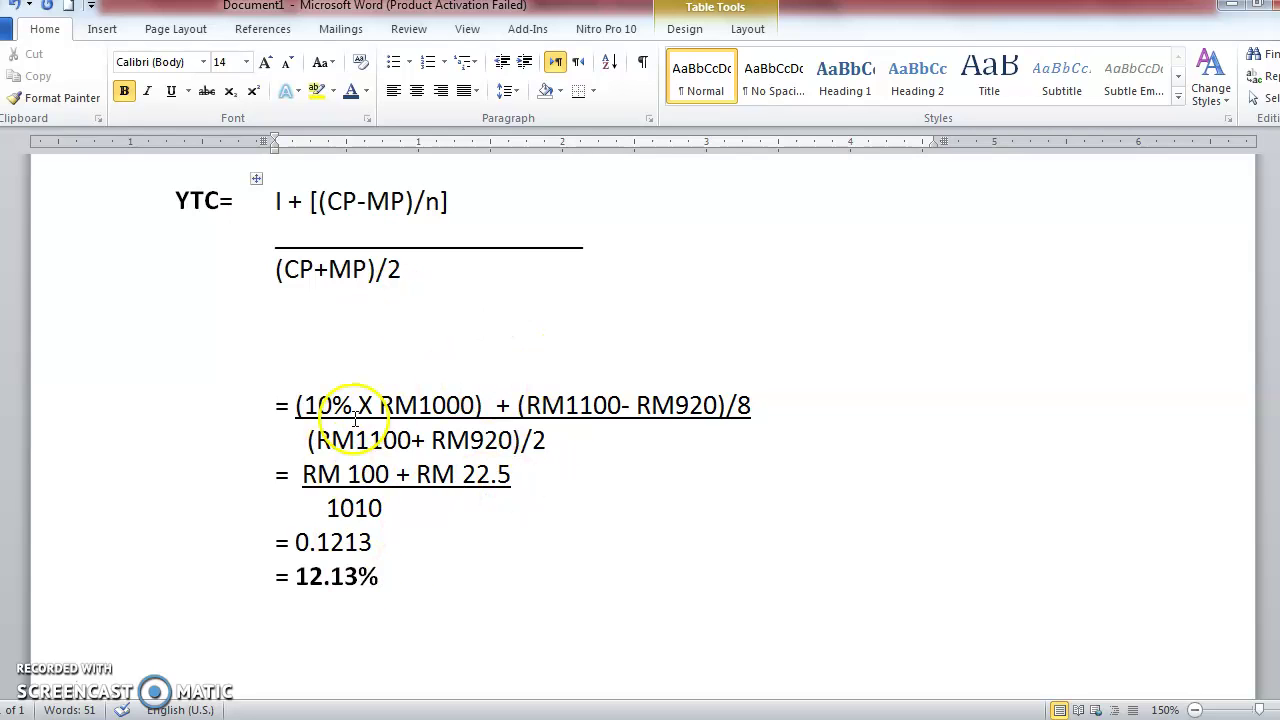
drag(403, 575, 299, 576)
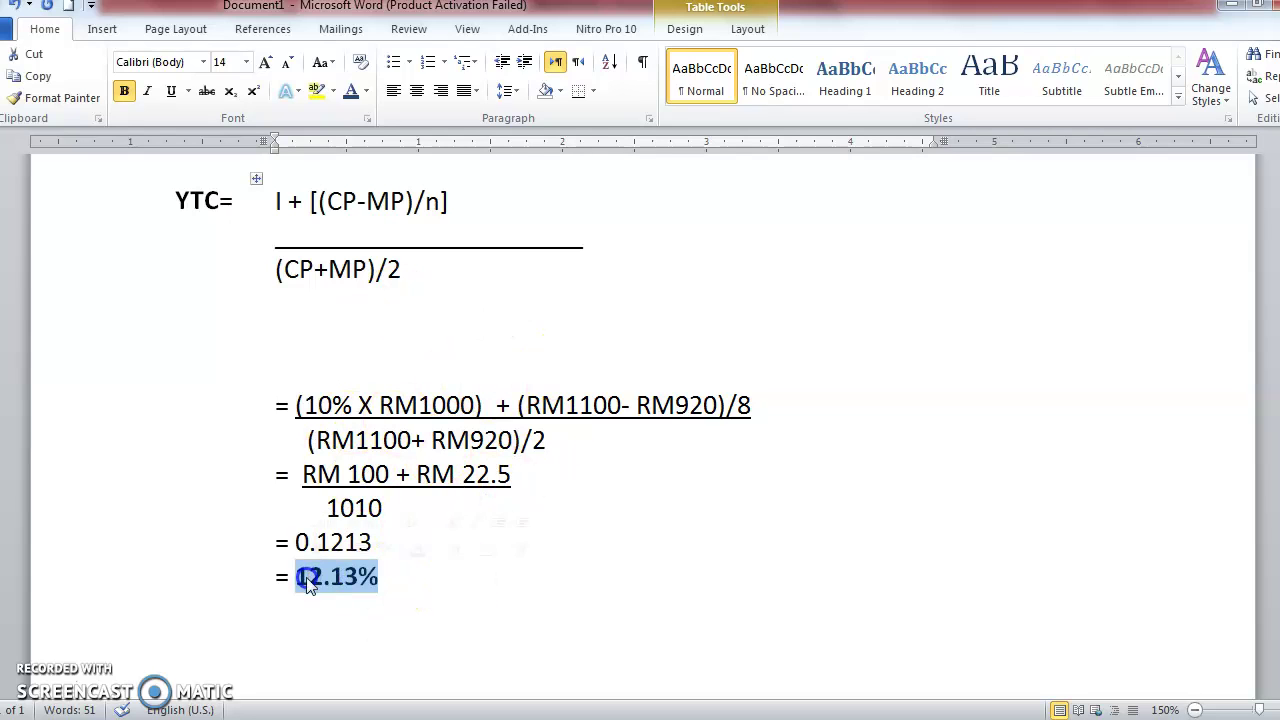
click(388, 578)
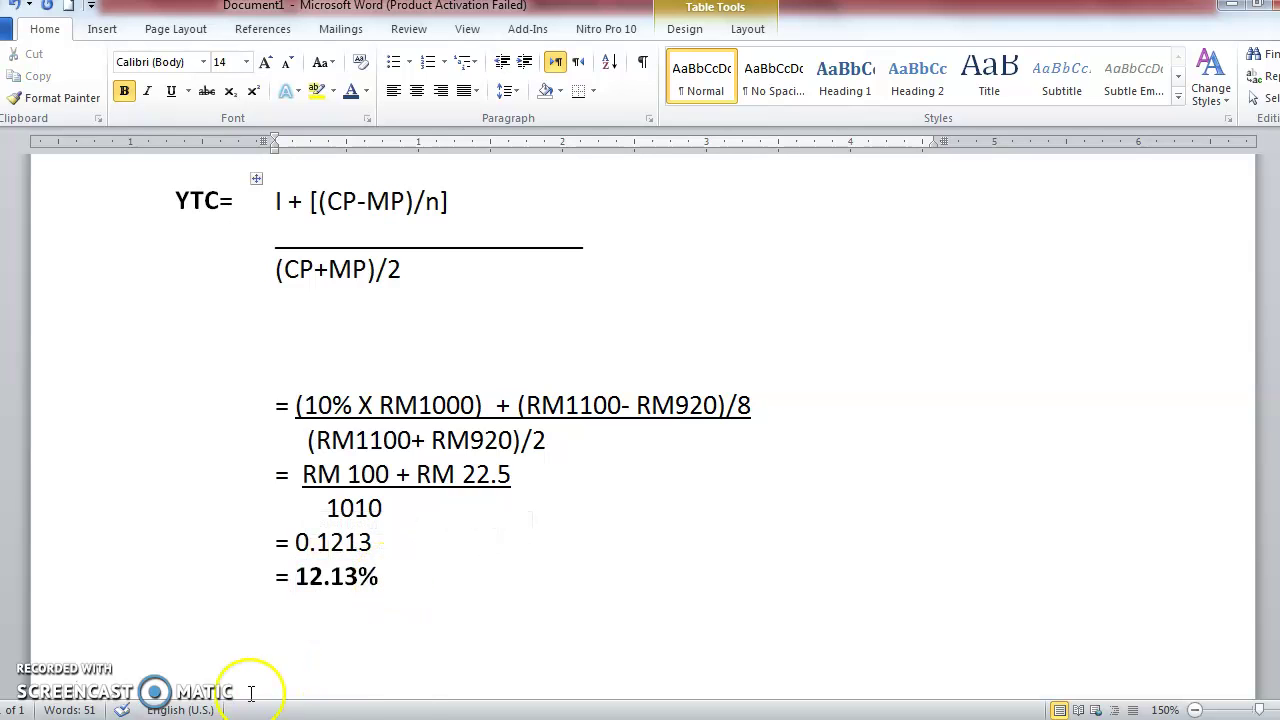
Switch to the CHAPTER 4 bond FIN358 2020 document and read part iv for the required rate of return and interest frequency.
click(210, 719)
click(155, 635)
scroll(451, 494, down, 2)
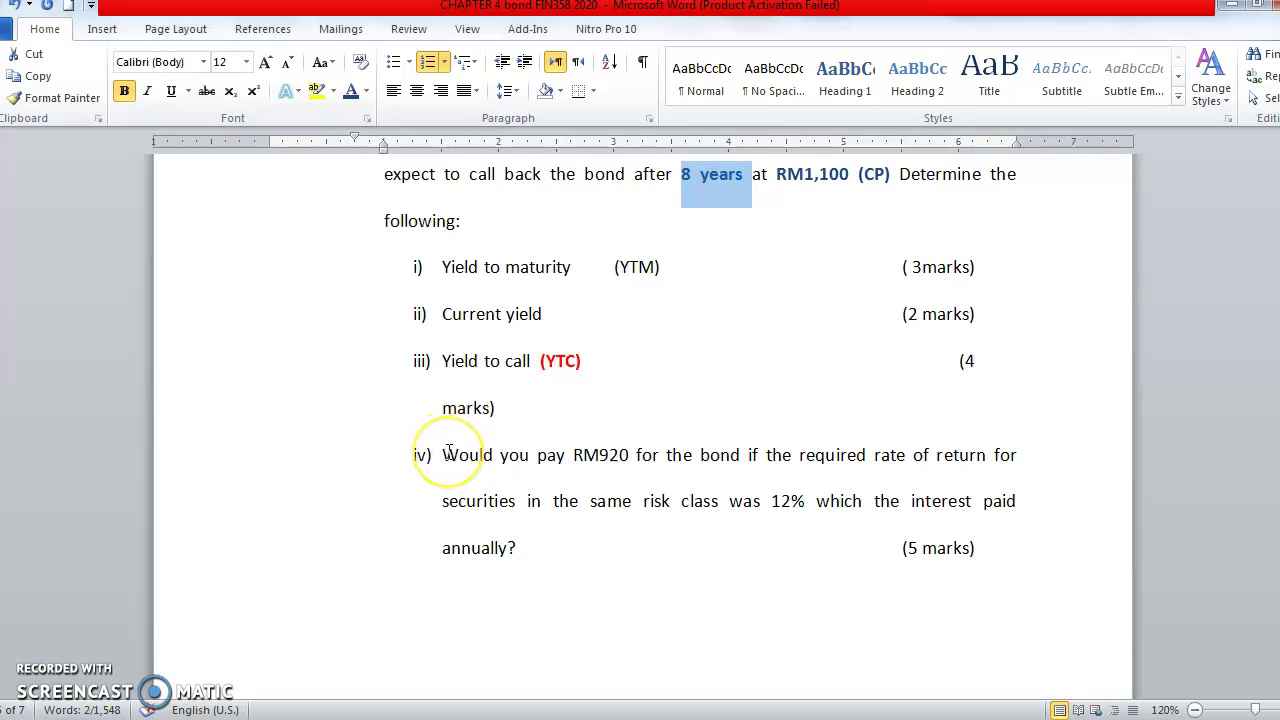
drag(447, 455, 1036, 490)
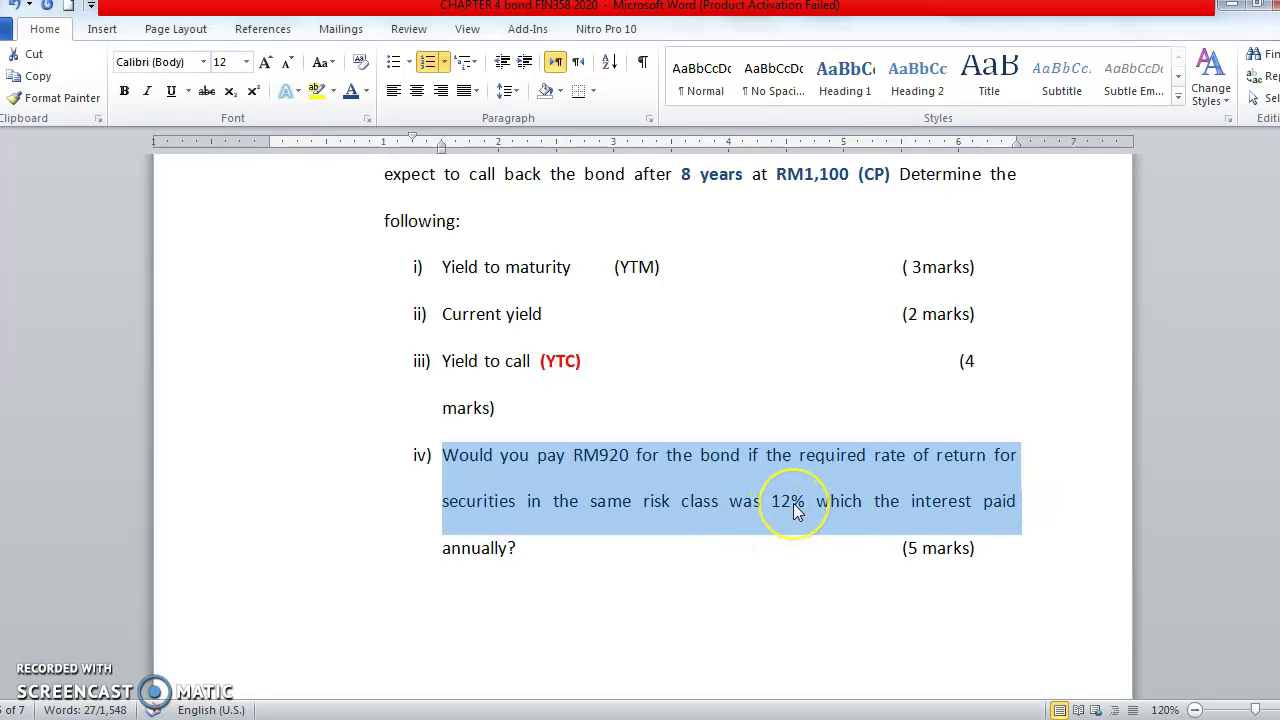
click(770, 500)
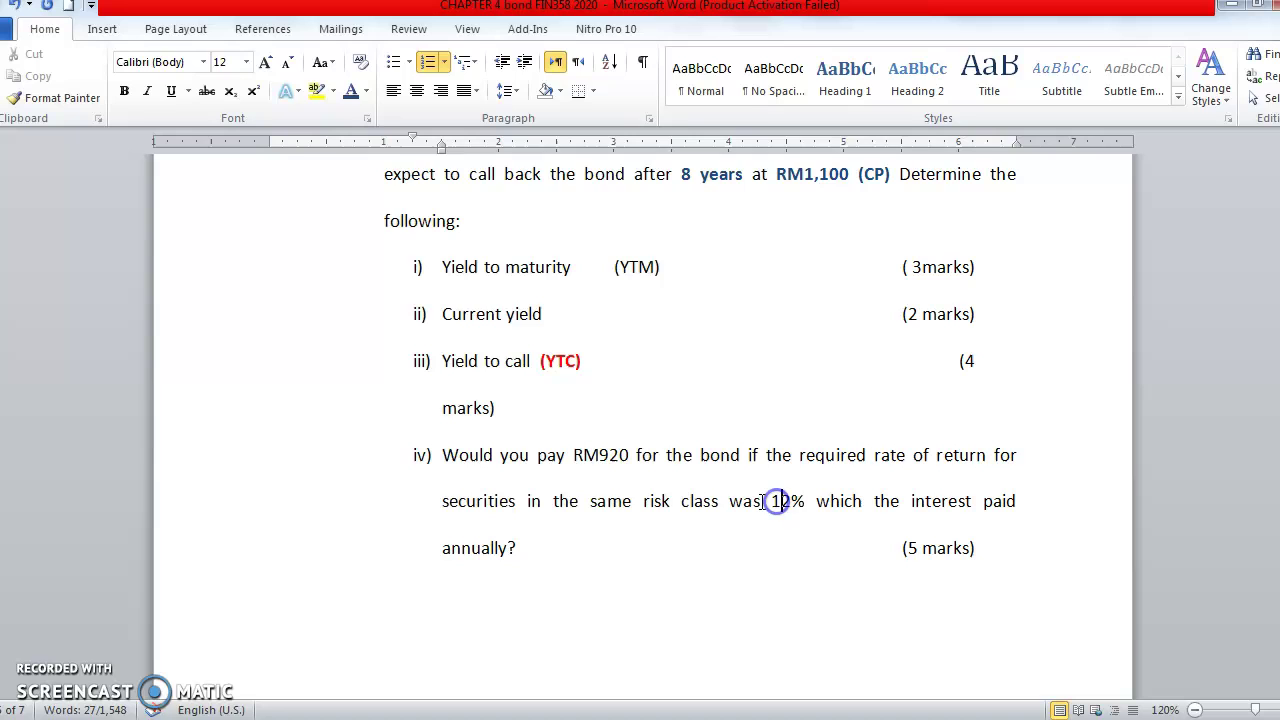
drag(704, 500, 971, 503)
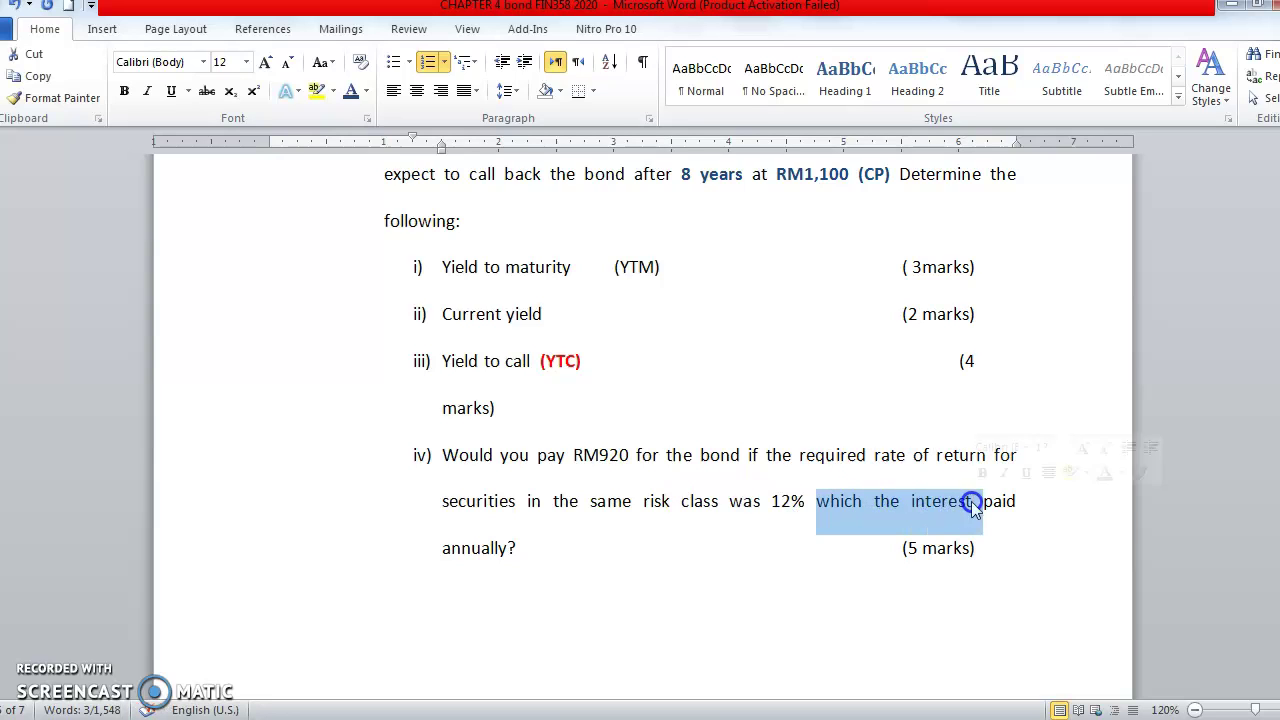
click(440, 556)
drag(439, 558, 530, 556)
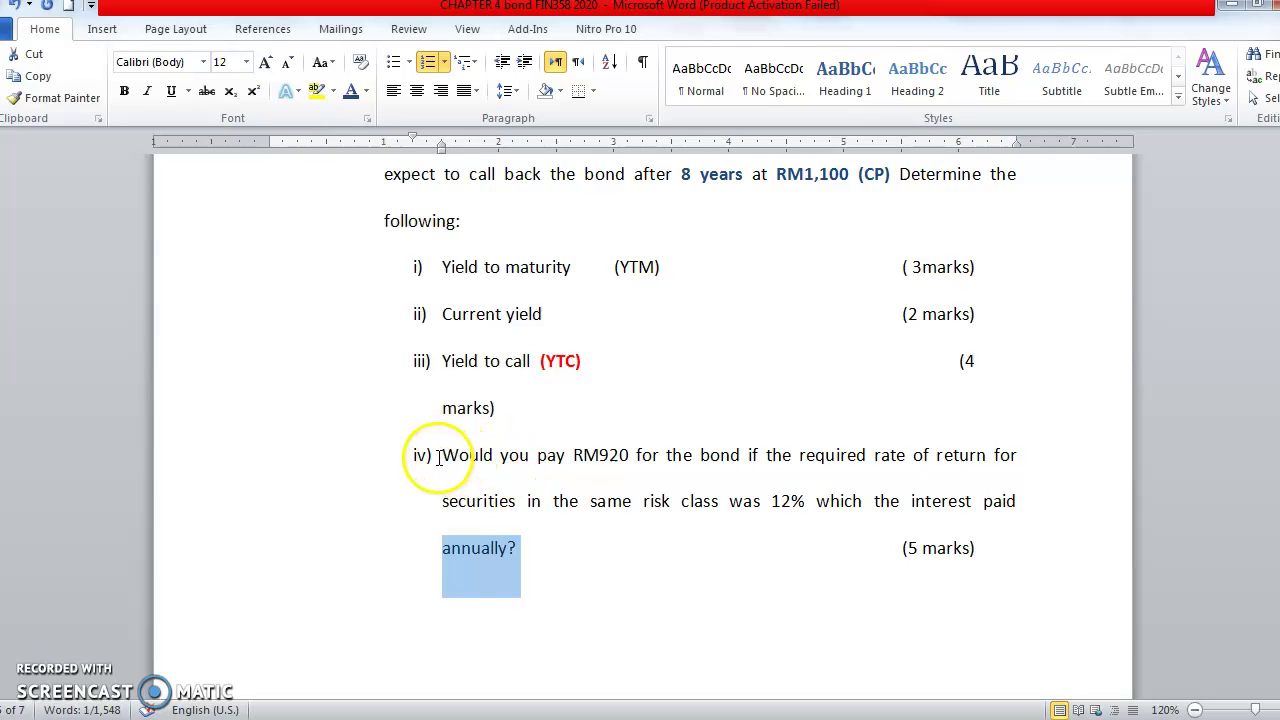
Compare the price asked about in part iv with the bond's current selling price in the question's opening paragraph.
drag(432, 455, 615, 455)
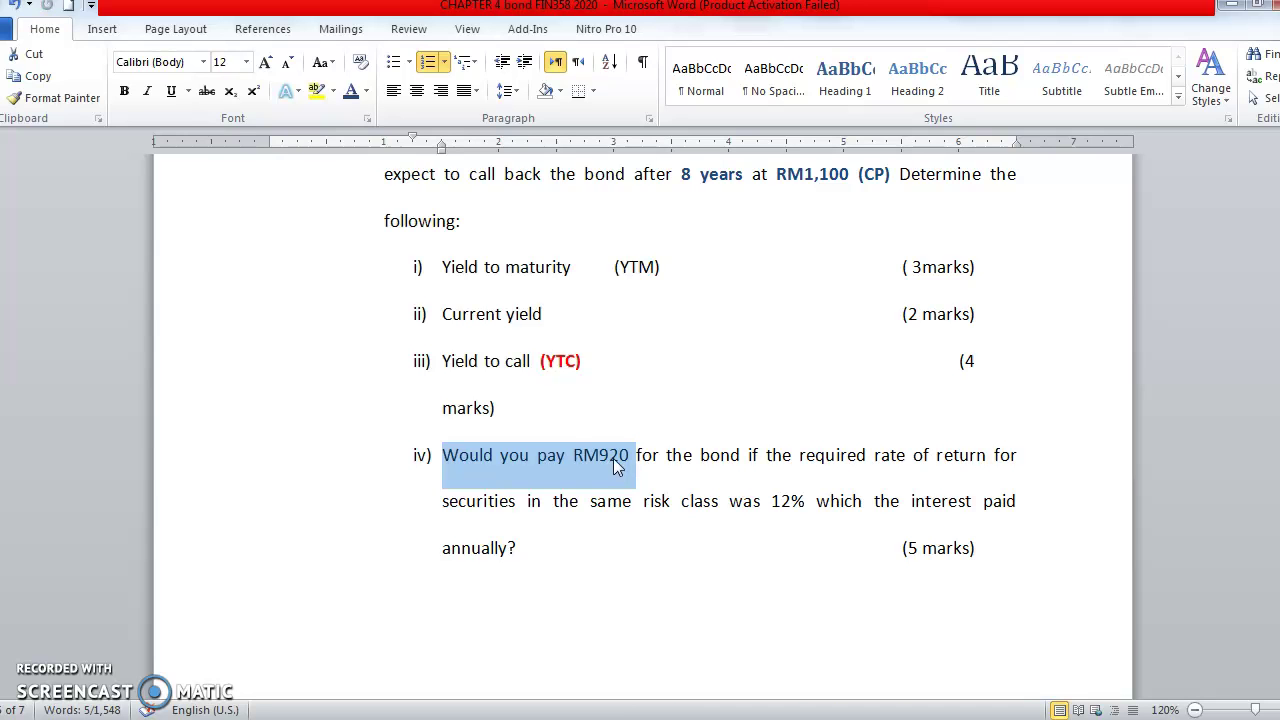
scroll(616, 460, up, 3)
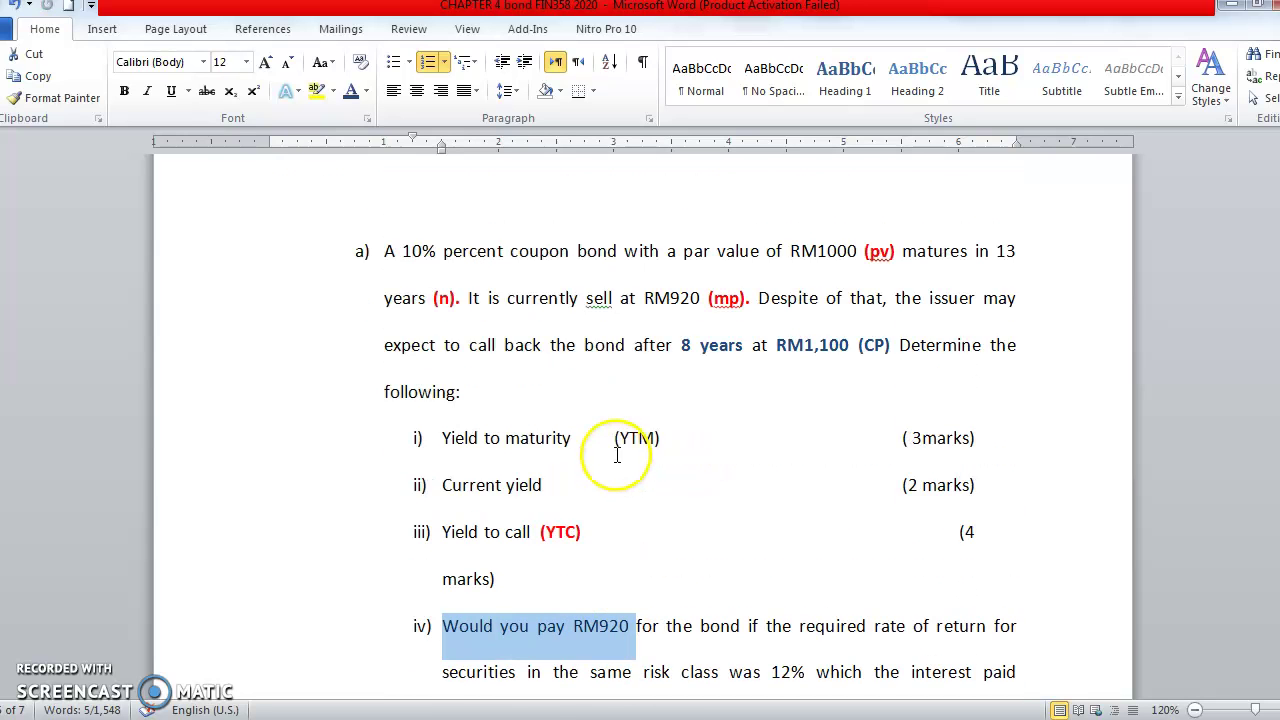
scroll(616, 455, up, 1)
drag(466, 355, 620, 355)
drag(644, 355, 704, 355)
scroll(558, 573, down, 1)
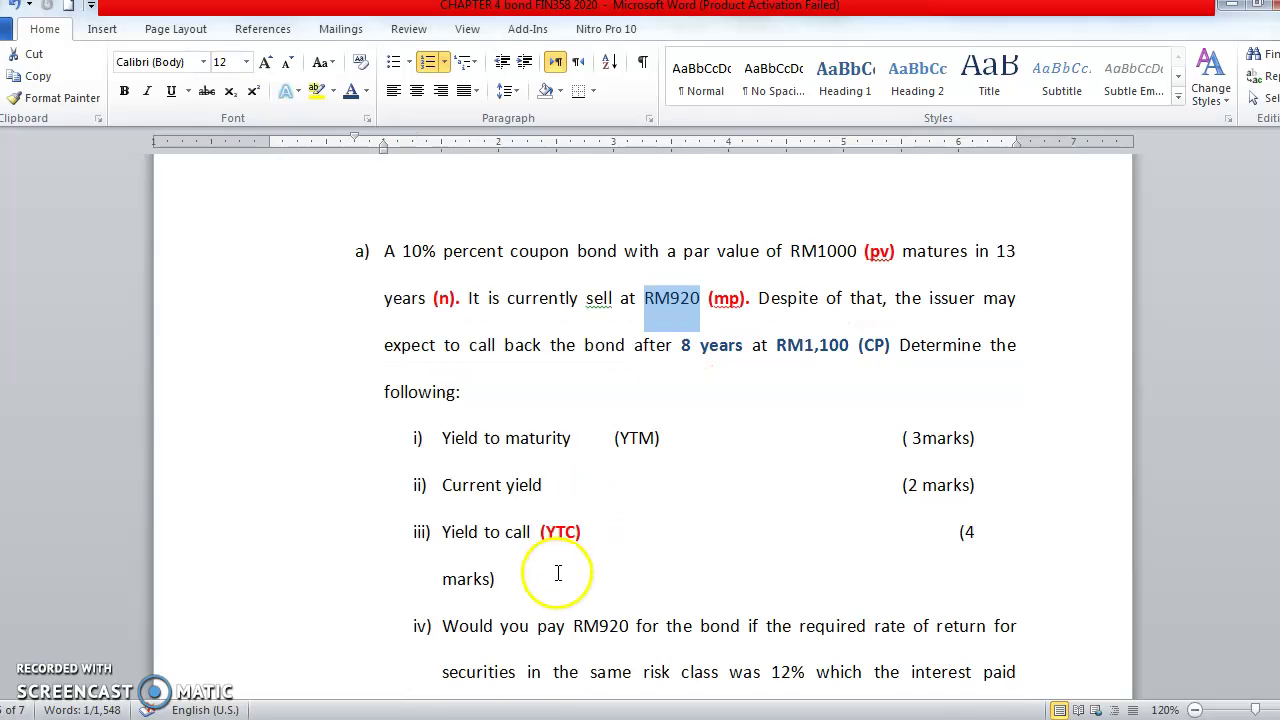
scroll(558, 573, down, 3)
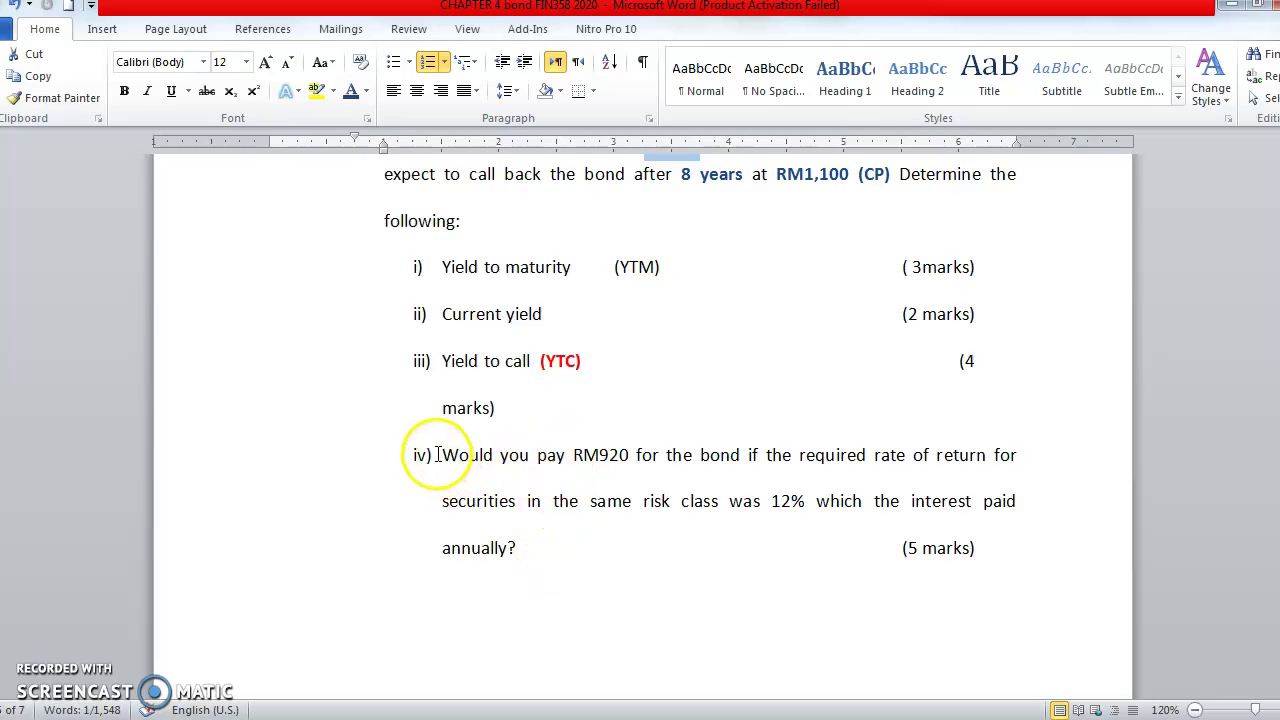
drag(437, 455, 603, 457)
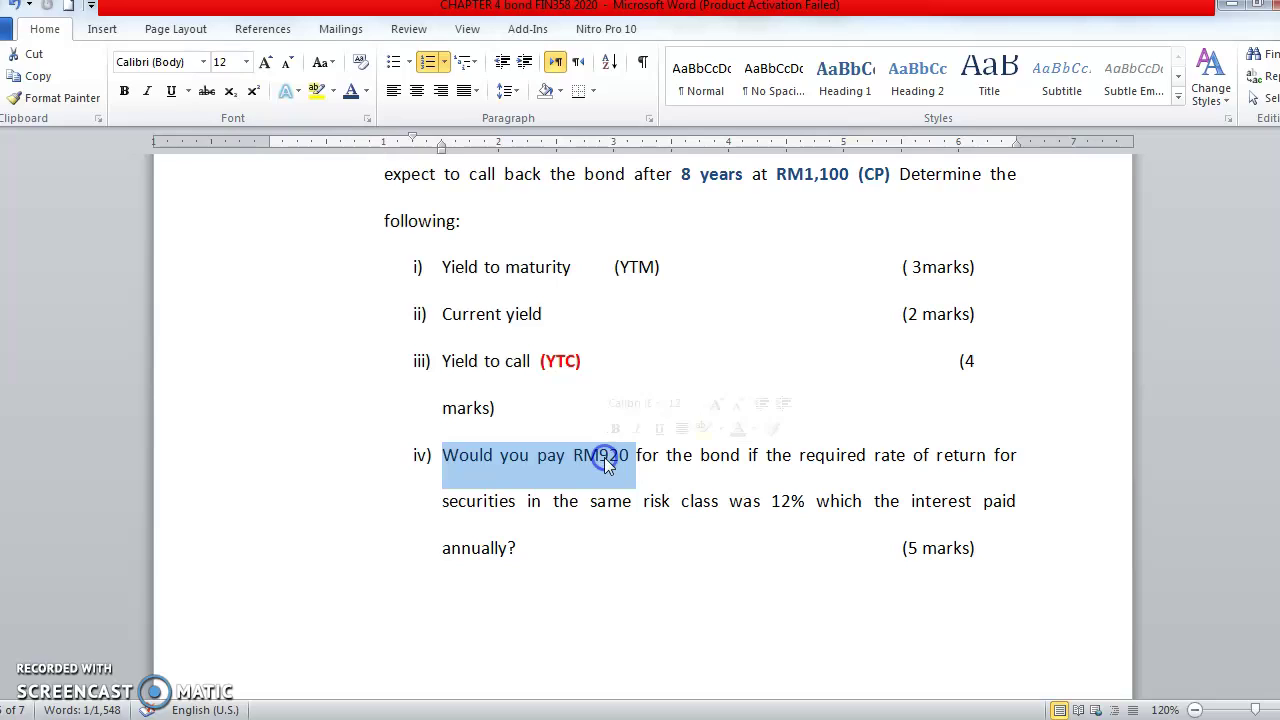
click(600, 457)
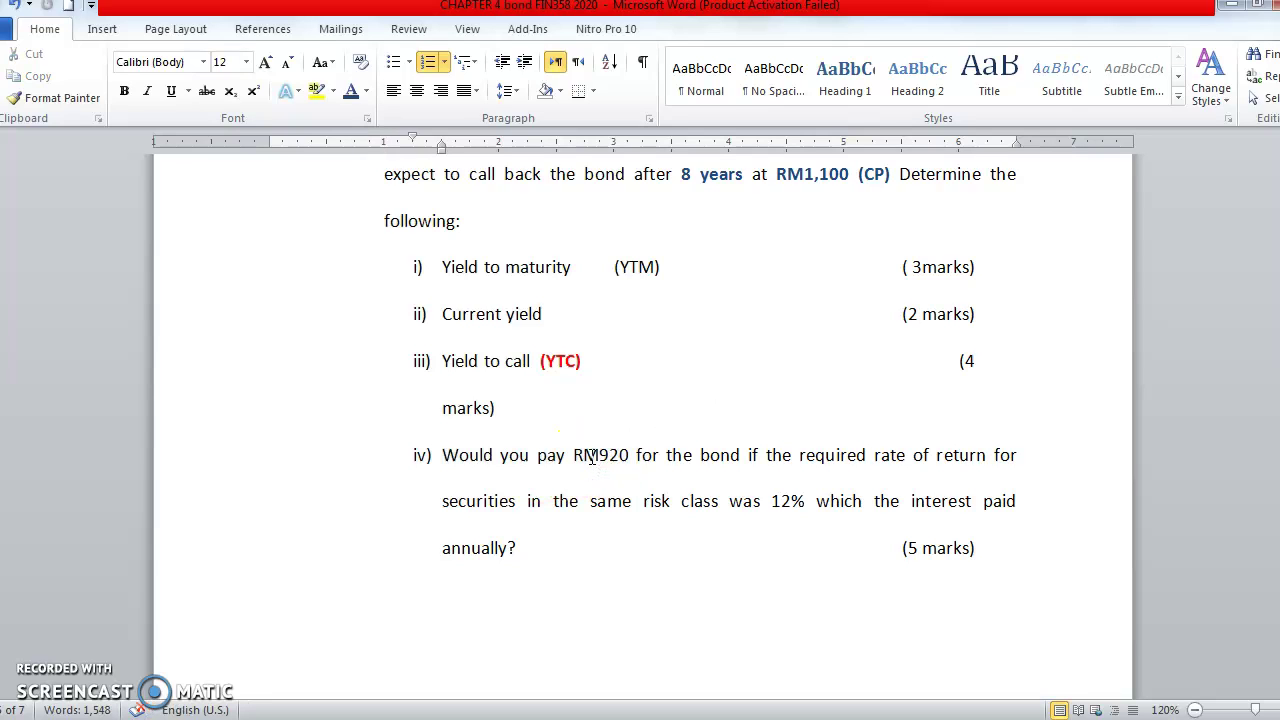
drag(585, 455, 665, 457)
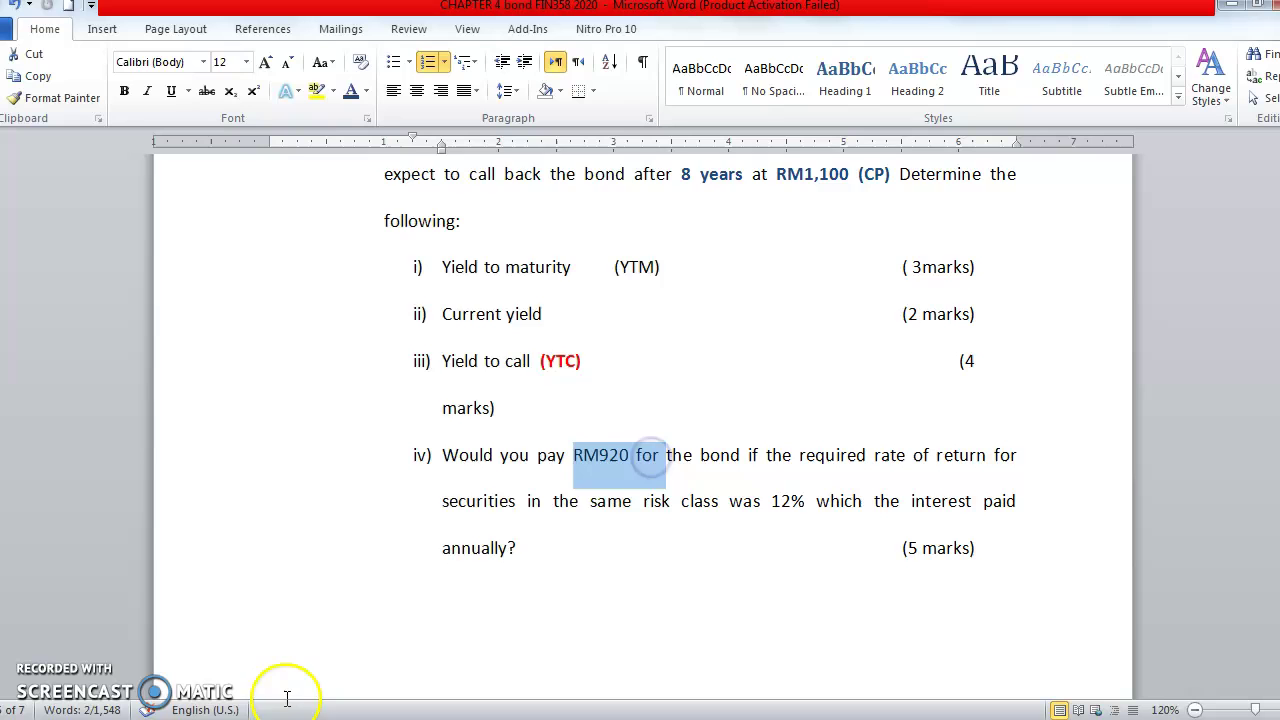
Copy the Vb formula row under Value of the Bond in the chapter notes and switch back to Document1.
scroll(500, 480, up, 15)
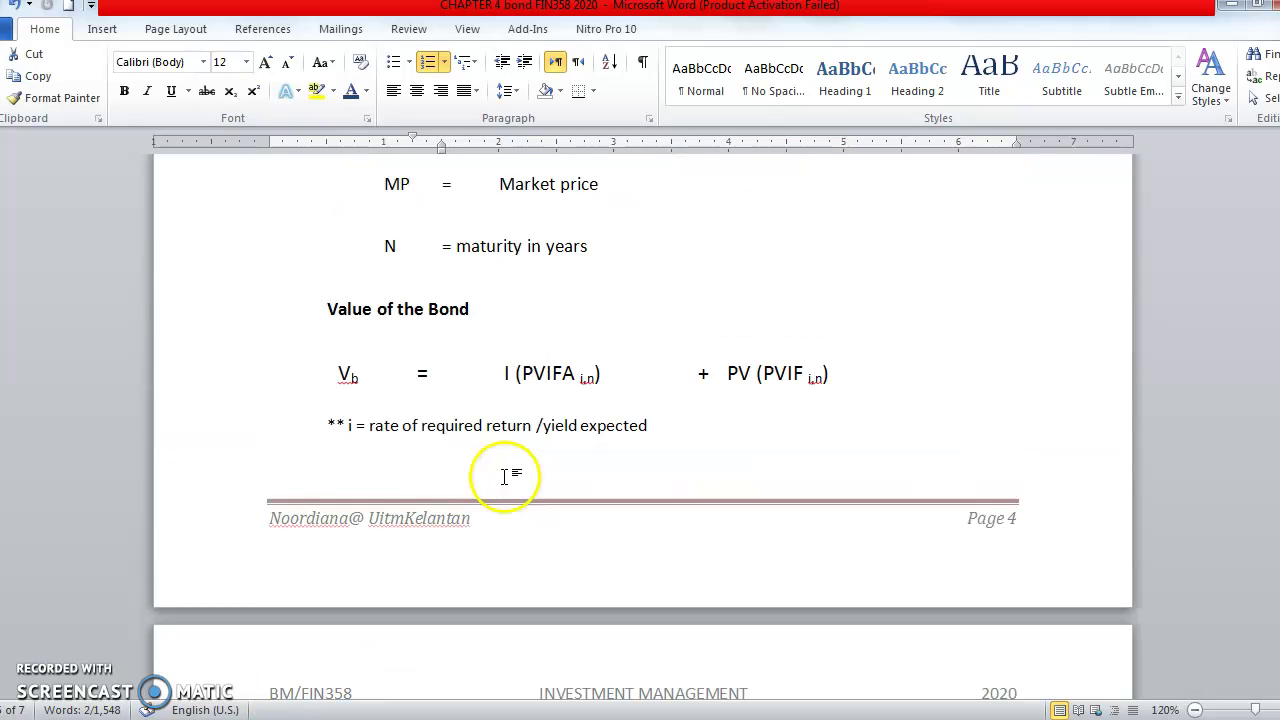
click(323, 355)
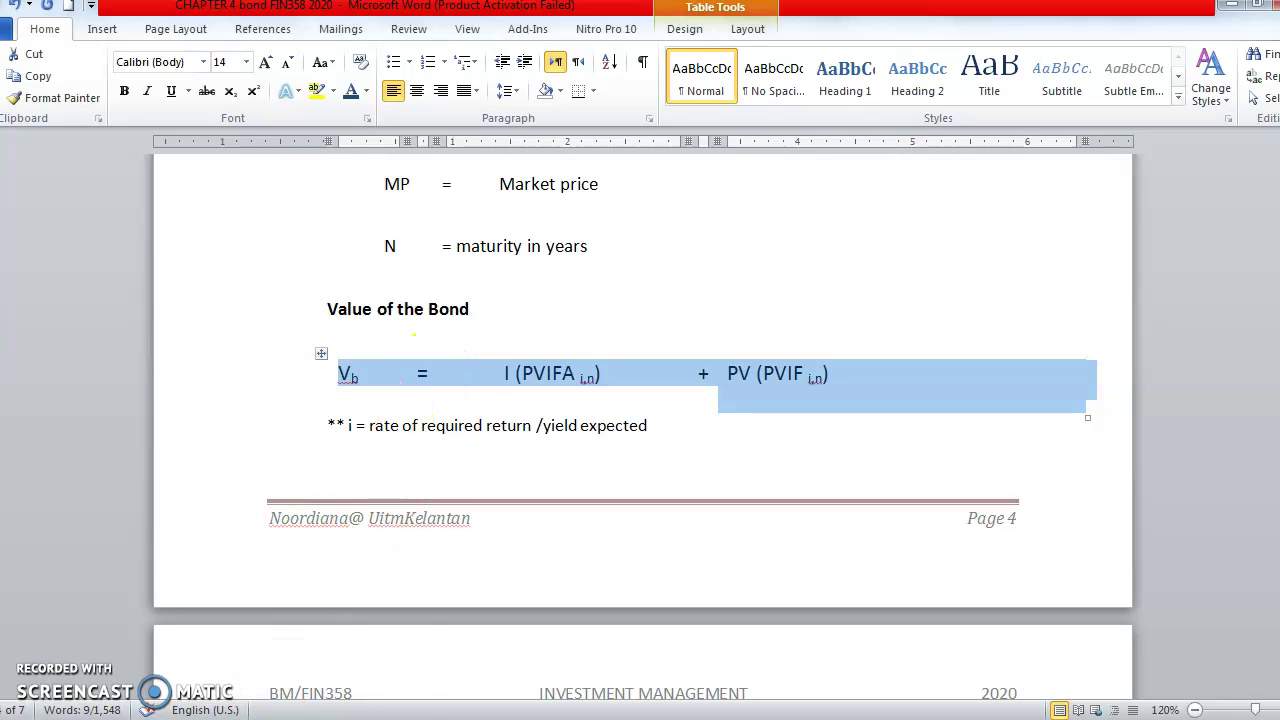
click(285, 662)
Add blank lines and a page break below the CY = 10.87% line to start a new page.
scroll(285, 662, down, 14)
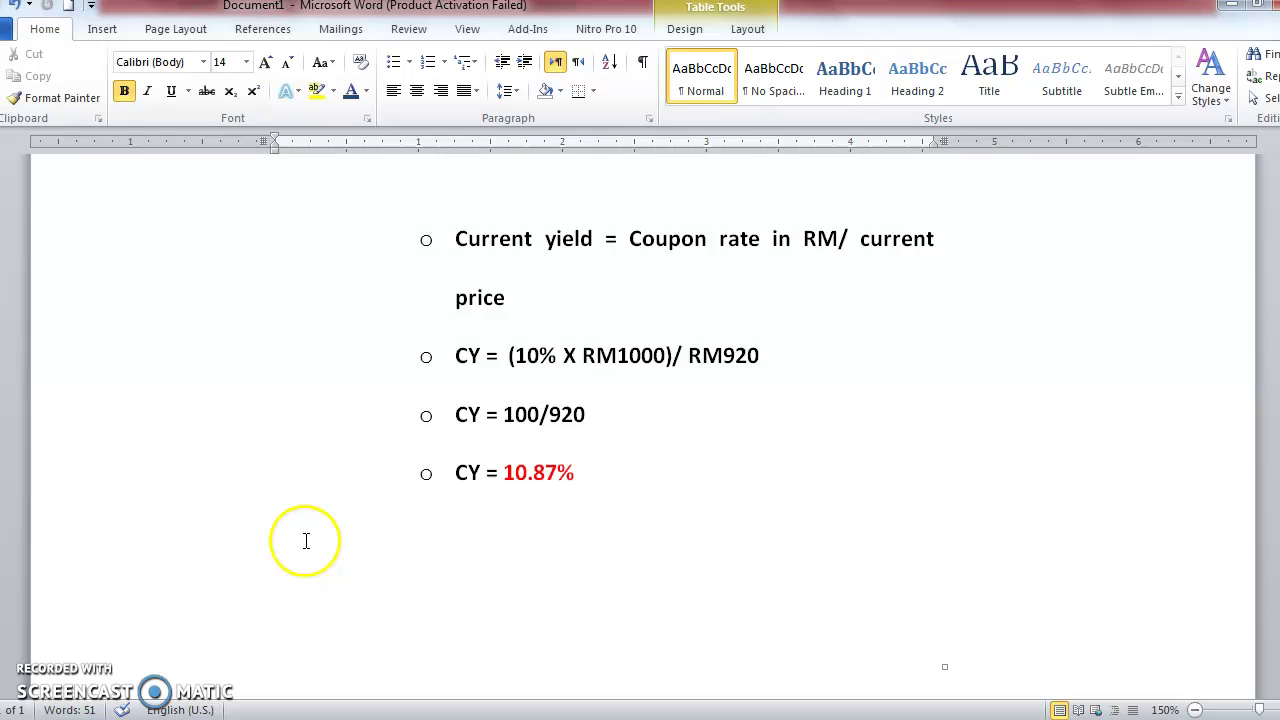
click(228, 449)
scroll(343, 497, down, 10)
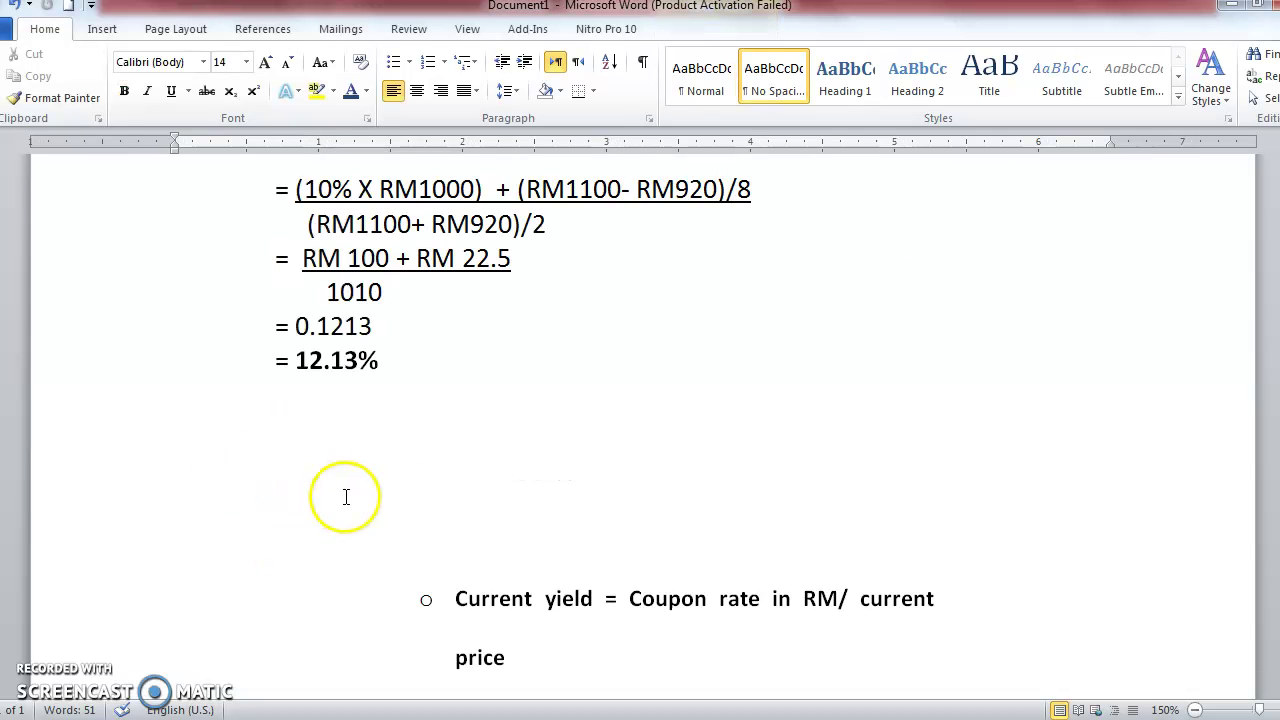
click(603, 349)
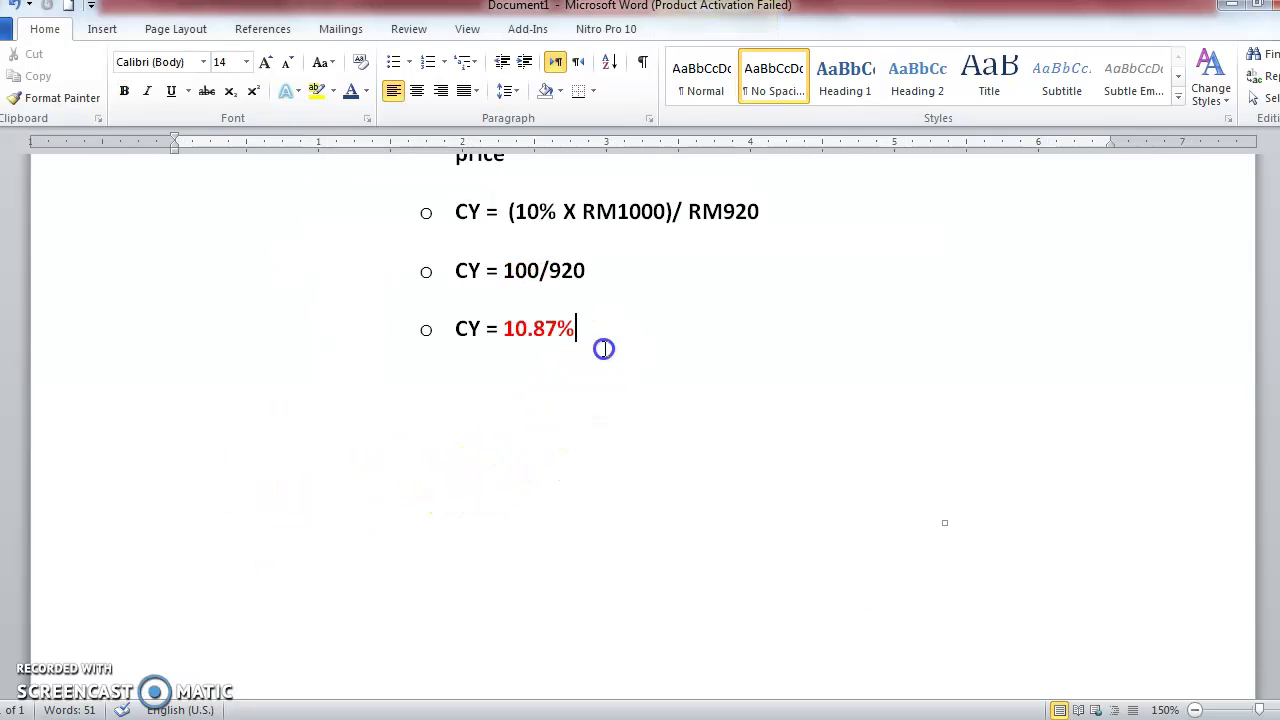
key(Return)
key(Return)
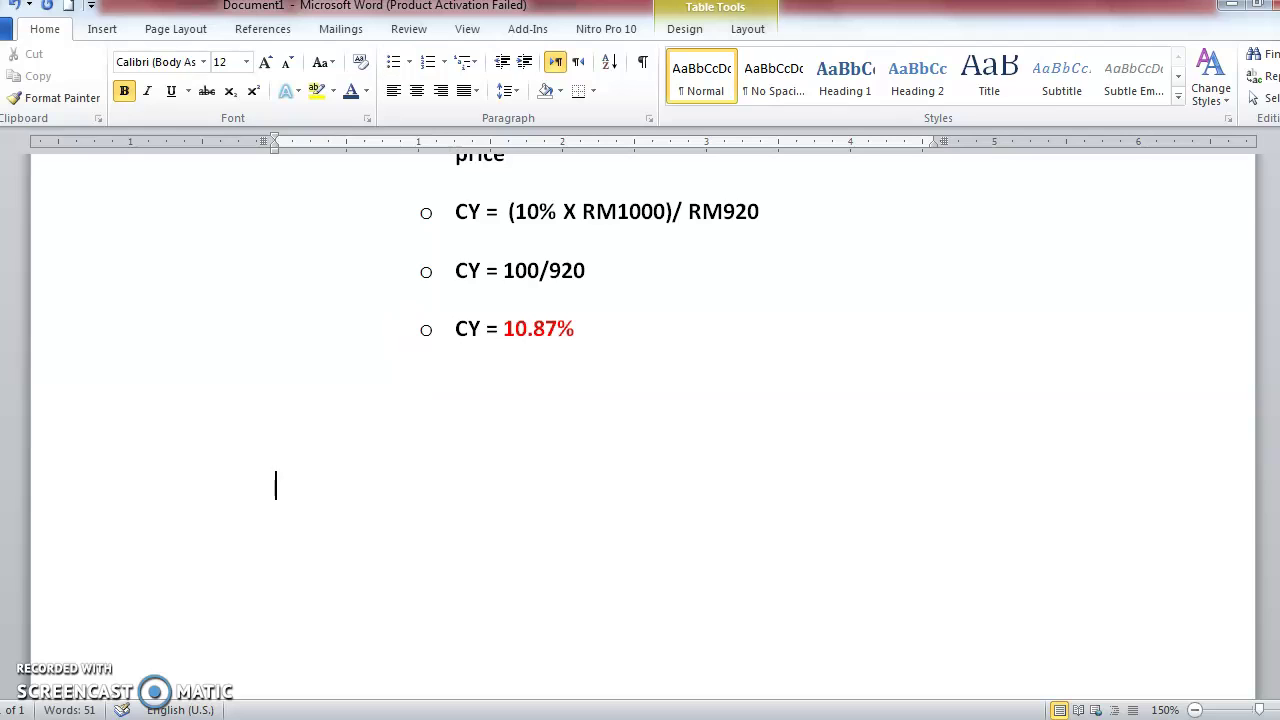
key(ctrl+Return)
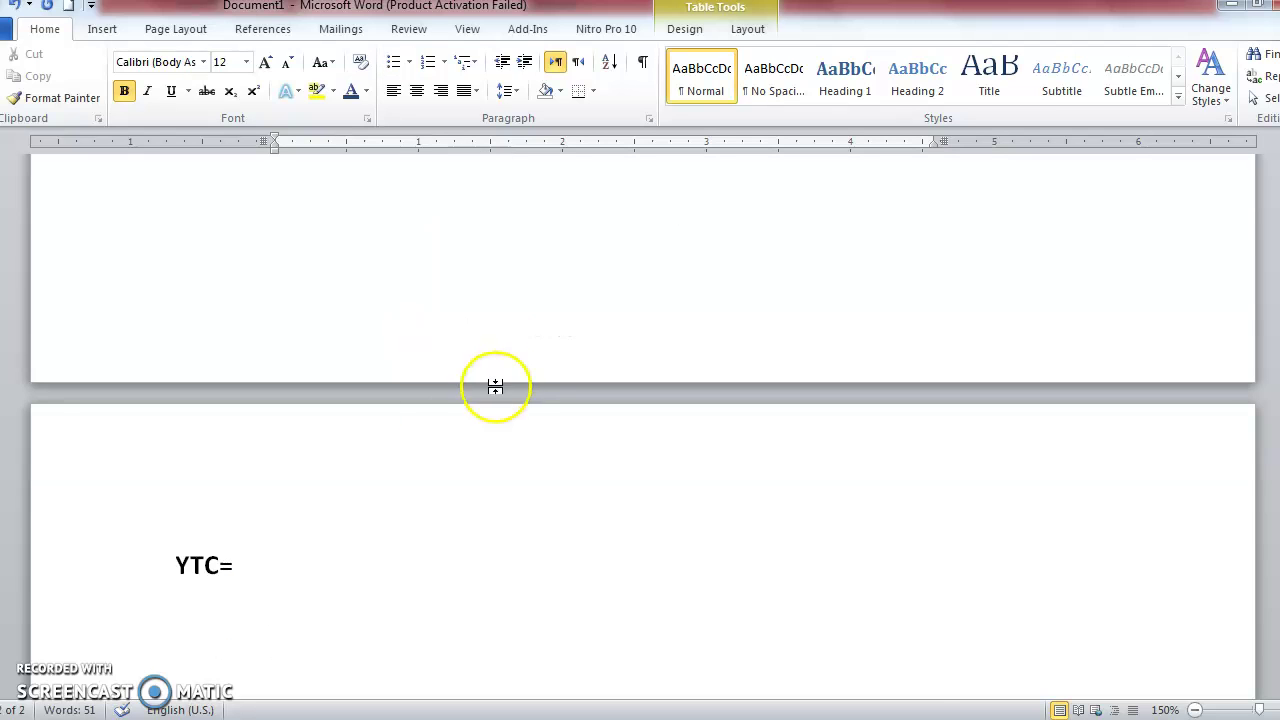
Replace the leftover YTC= heading on the new page with the copied formula Vb = I (PVIFA i,n) + PV (PVIF i,n).
drag(249, 583, 251, 566)
click(241, 566)
key(BackSpace)
key(BackSpace)
key(BackSpace)
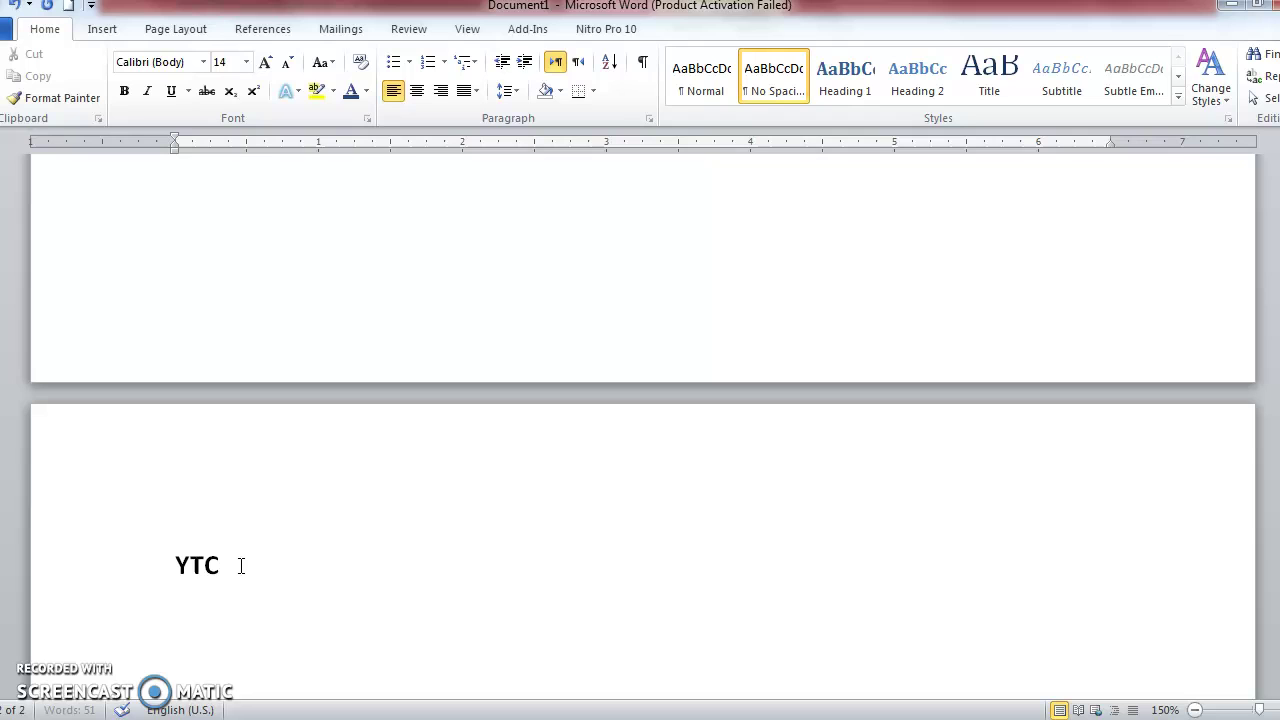
text(Vb	=	I (PVIFA i,n)	+	PV (PVIF i,n))
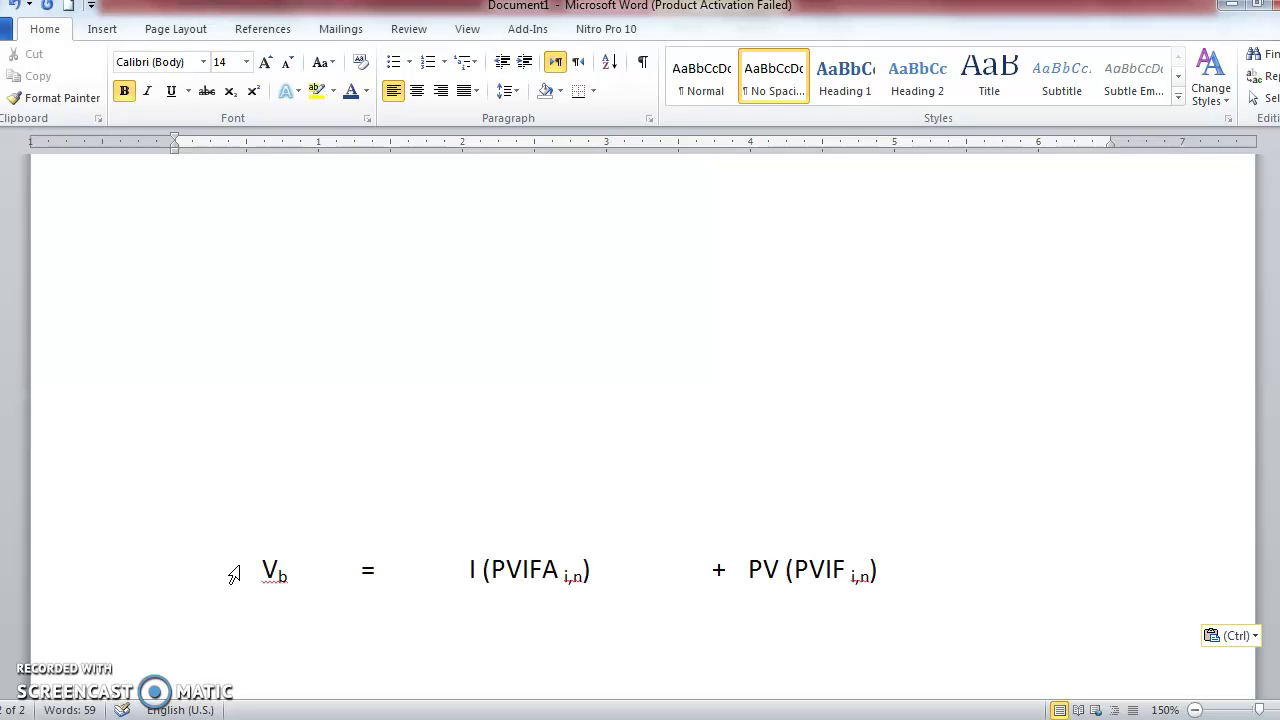
Begin the substitution line below the bond value formula with = (10% X RM1000) (PVIFA.
scroll(257, 551, down, 5)
scroll(342, 424, up, 3)
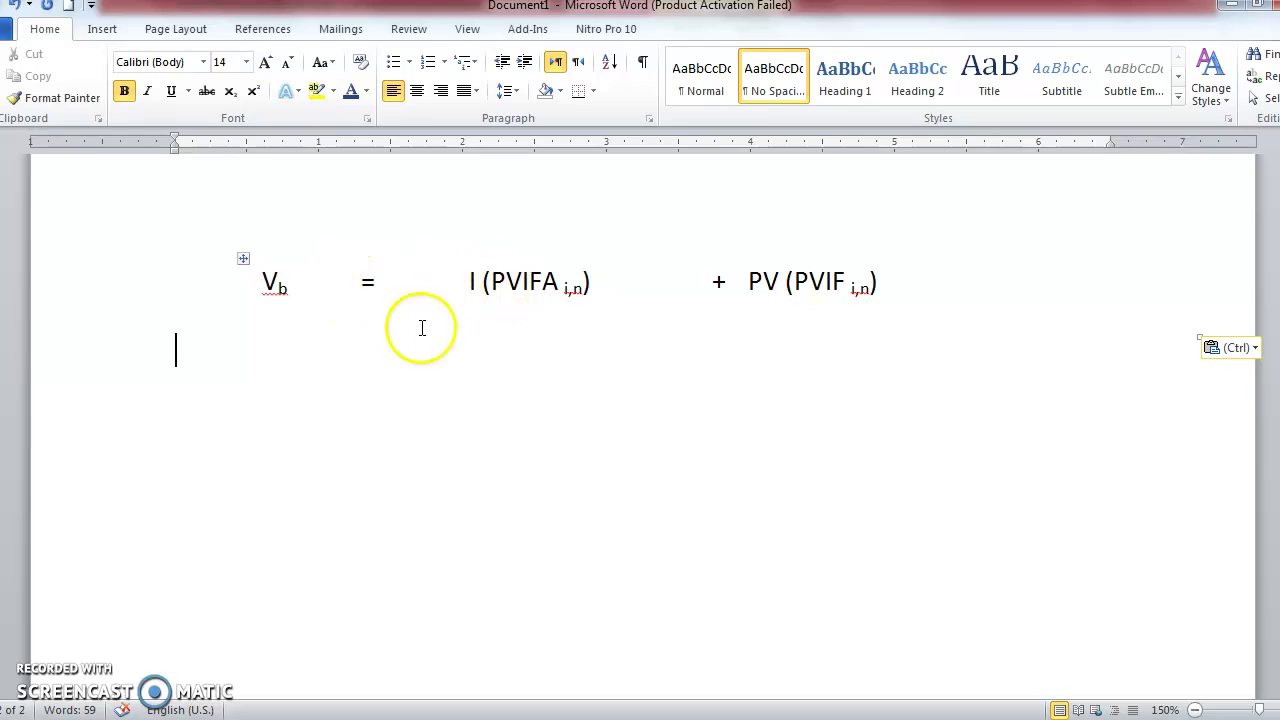
click(384, 323)
click(385, 327)
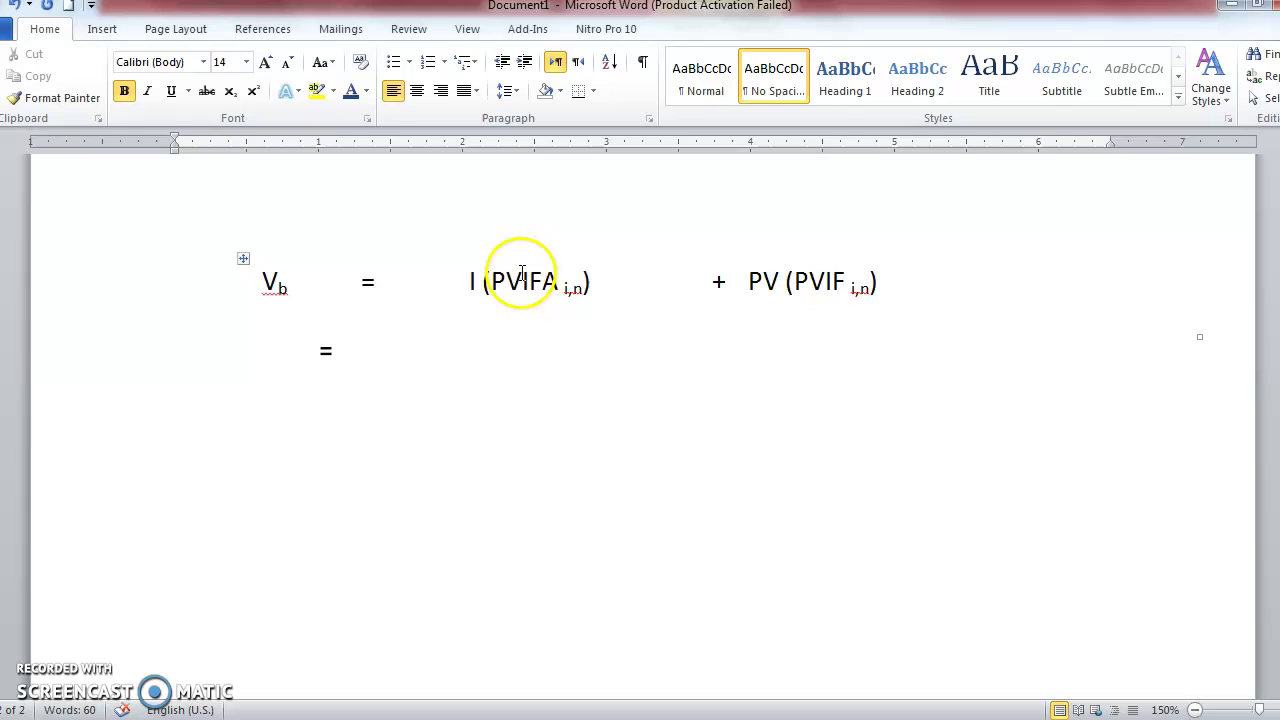
click(371, 376)
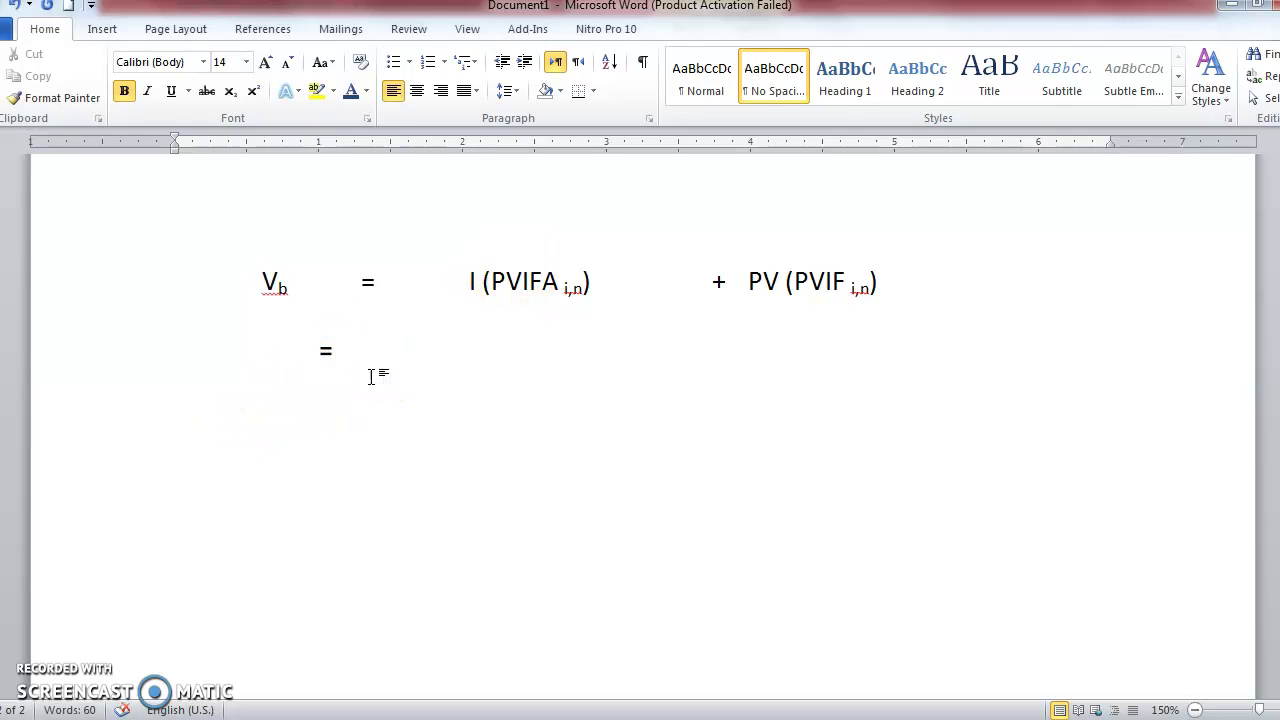
text((10%)
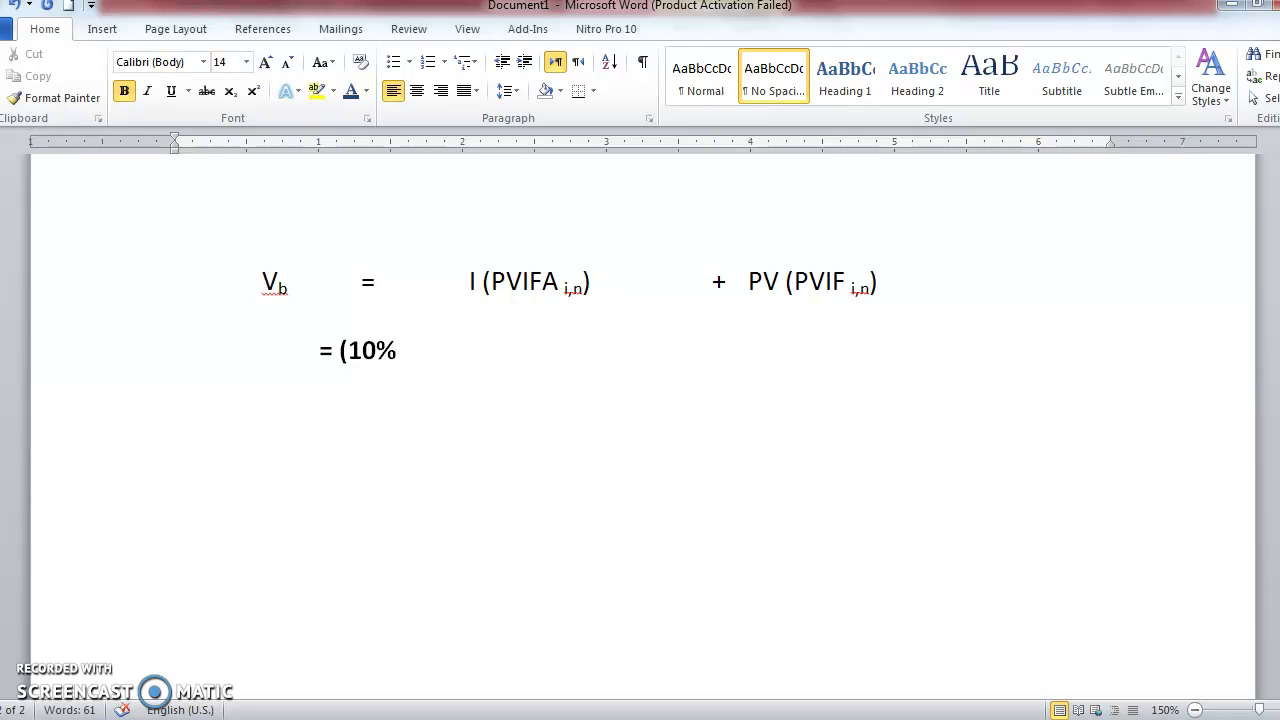
text( X RM)
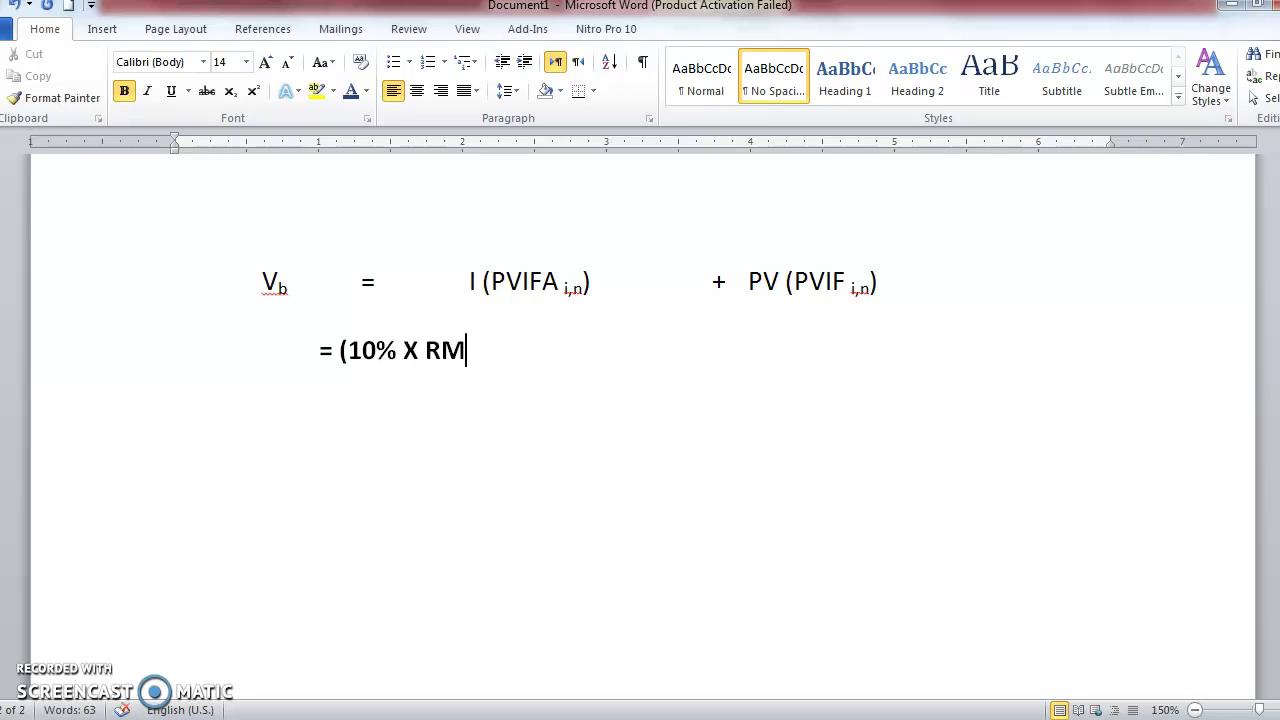
text(1000) (PVIFA)
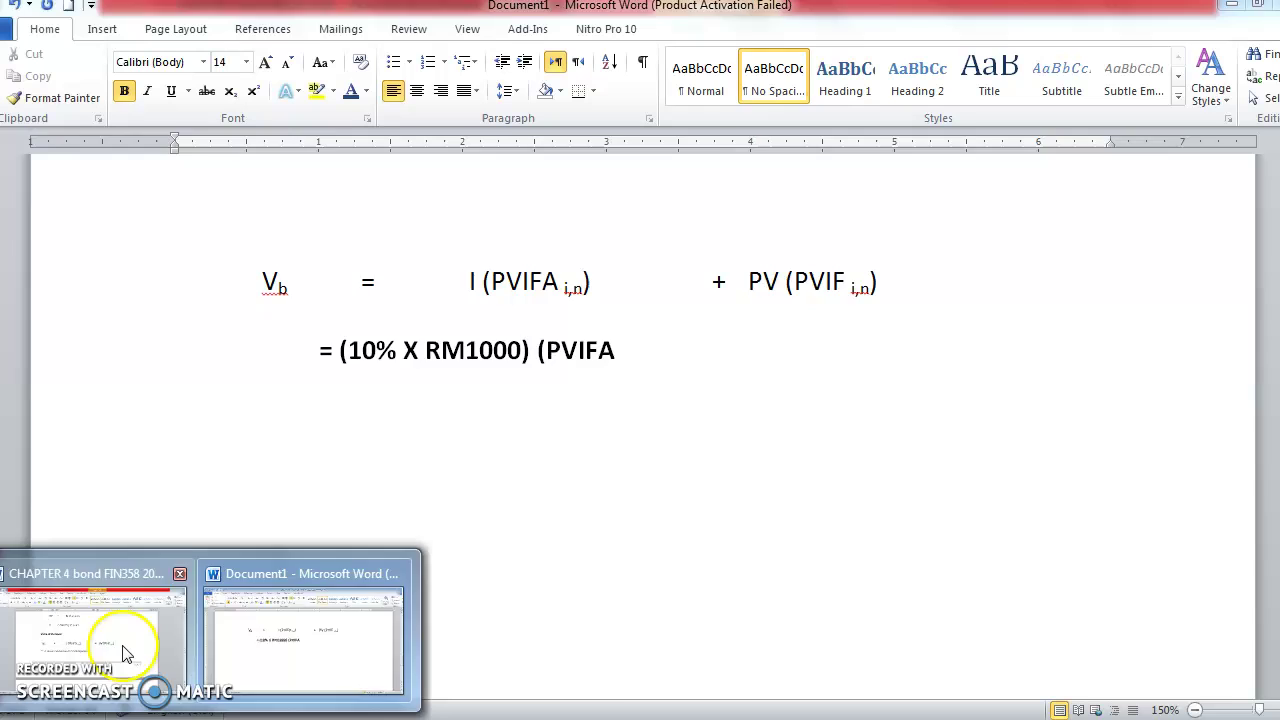
Look up the required rate of return in part iv of the chapter document and complete the PVIFA term in Document1 with 12%,13).
click(125, 655)
scroll(518, 424, down, 3)
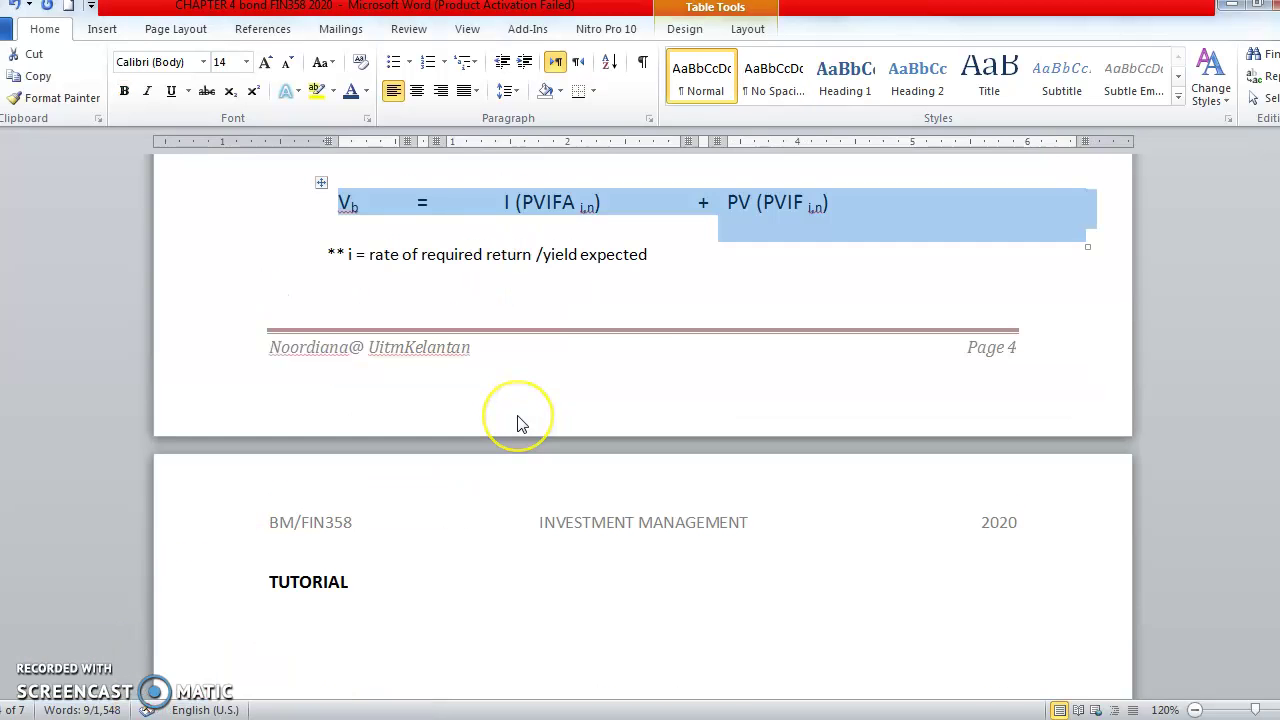
scroll(518, 424, down, 12)
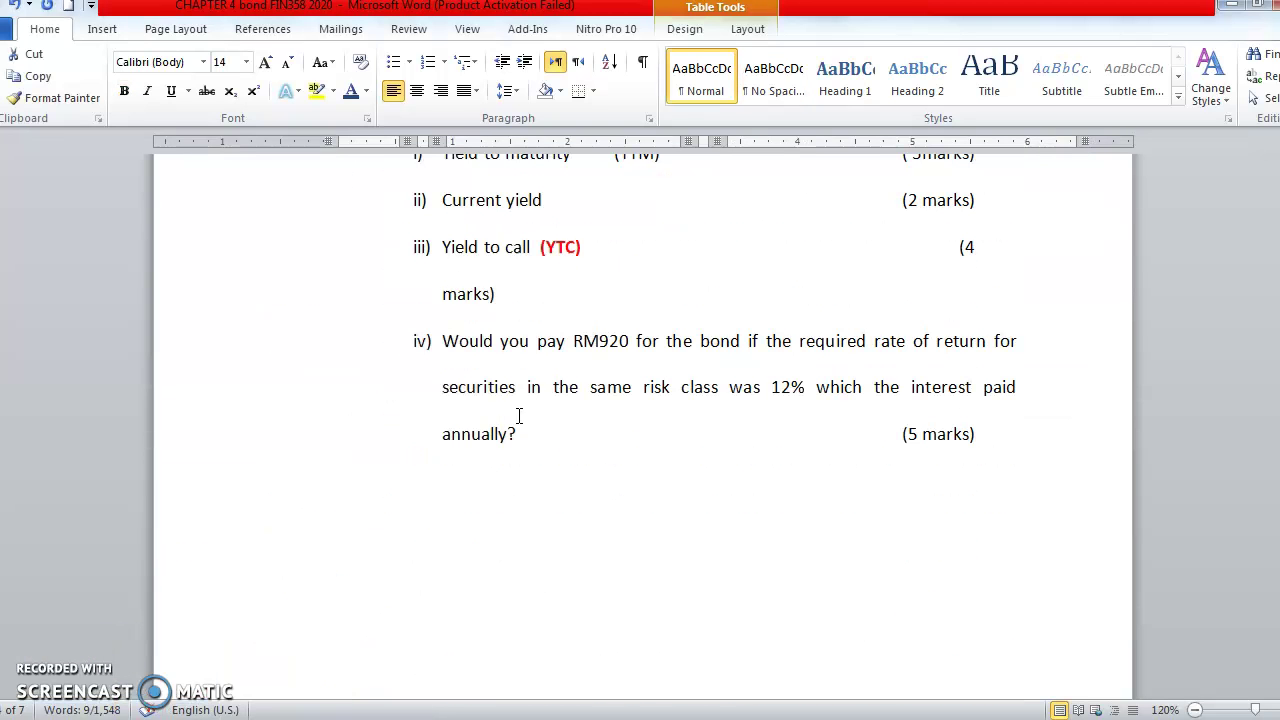
drag(770, 392, 806, 394)
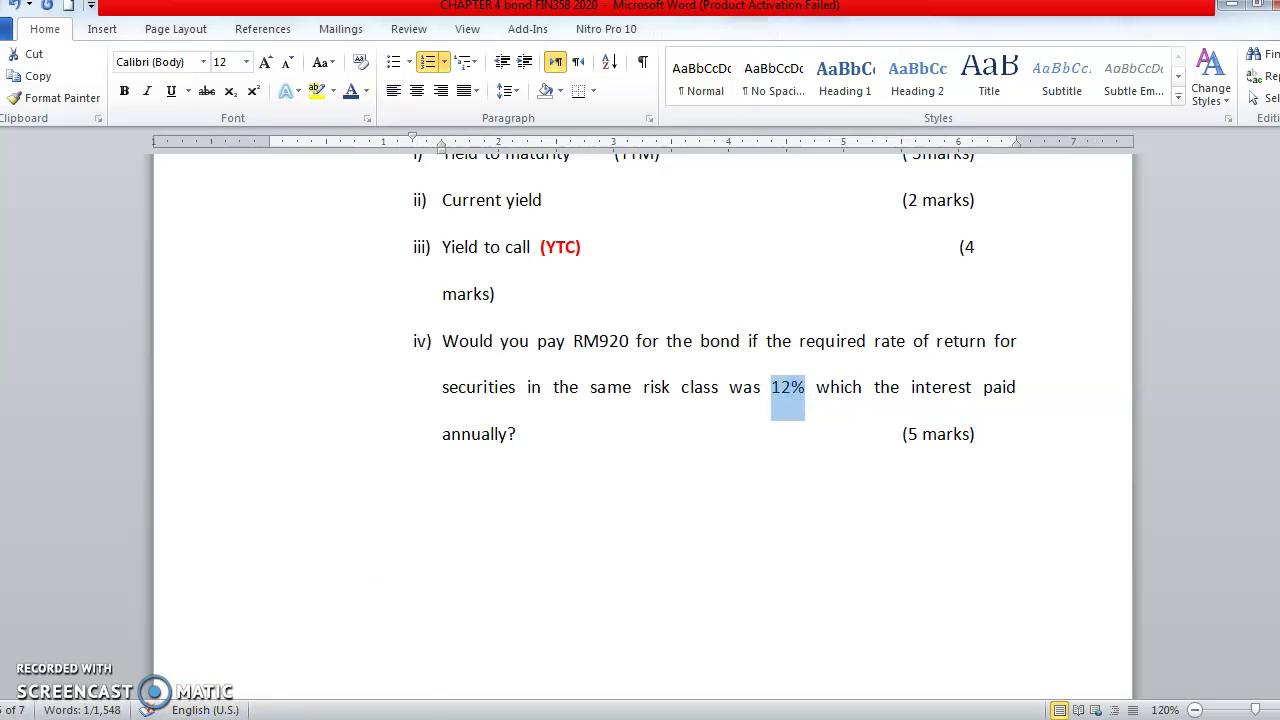
click(295, 655)
click(636, 364)
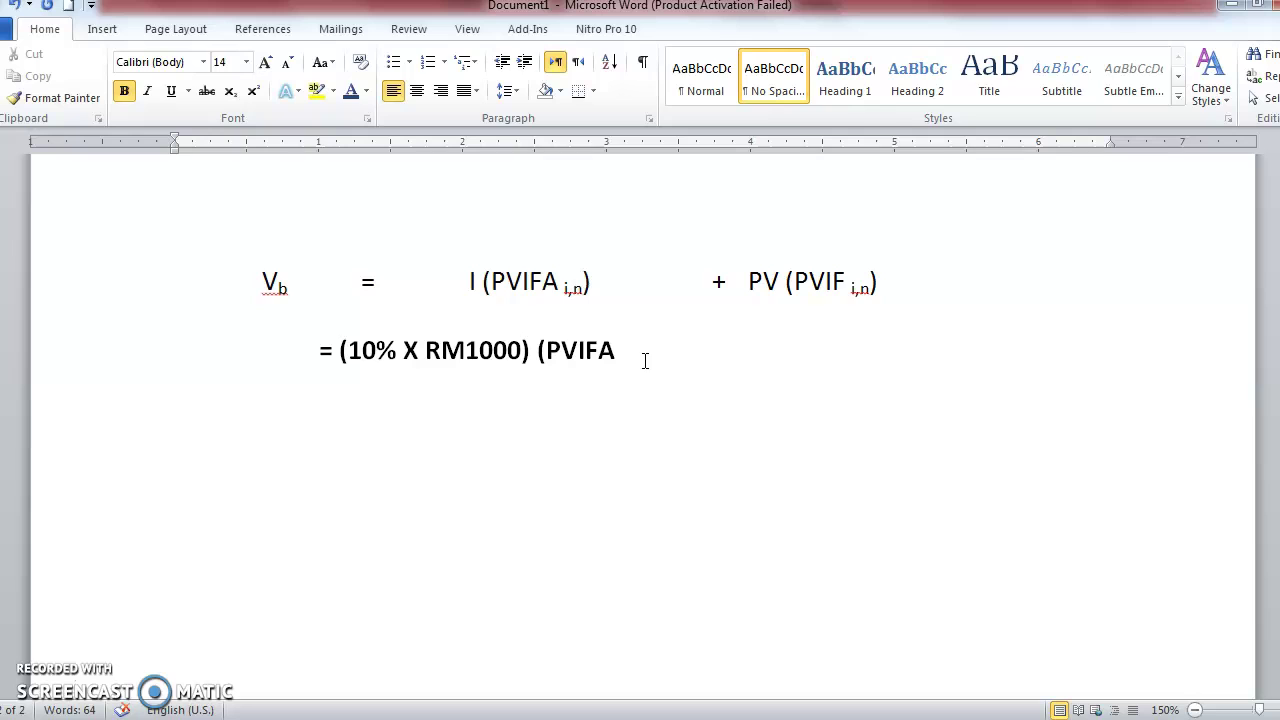
text(12%,13)
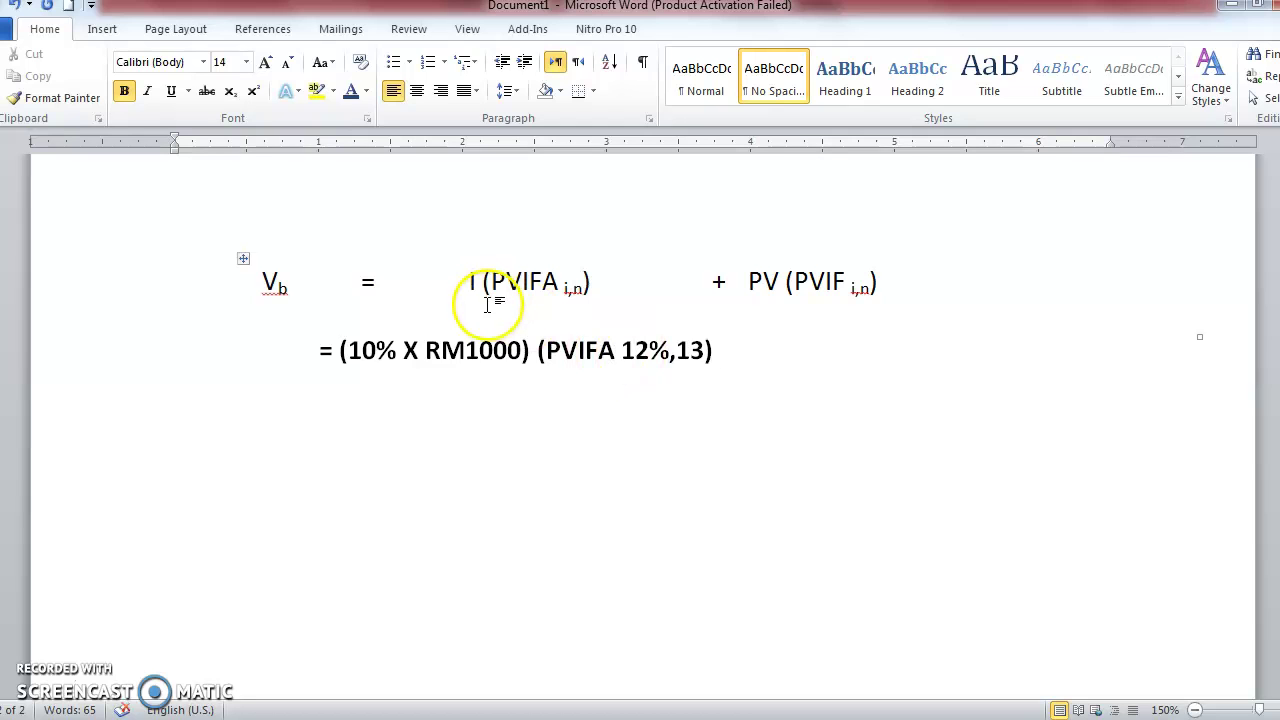
Check the substituted coupon interest, PVIFA factor and number of years against the I (PVIFA i,n) term of the formula.
drag(341, 350, 714, 366)
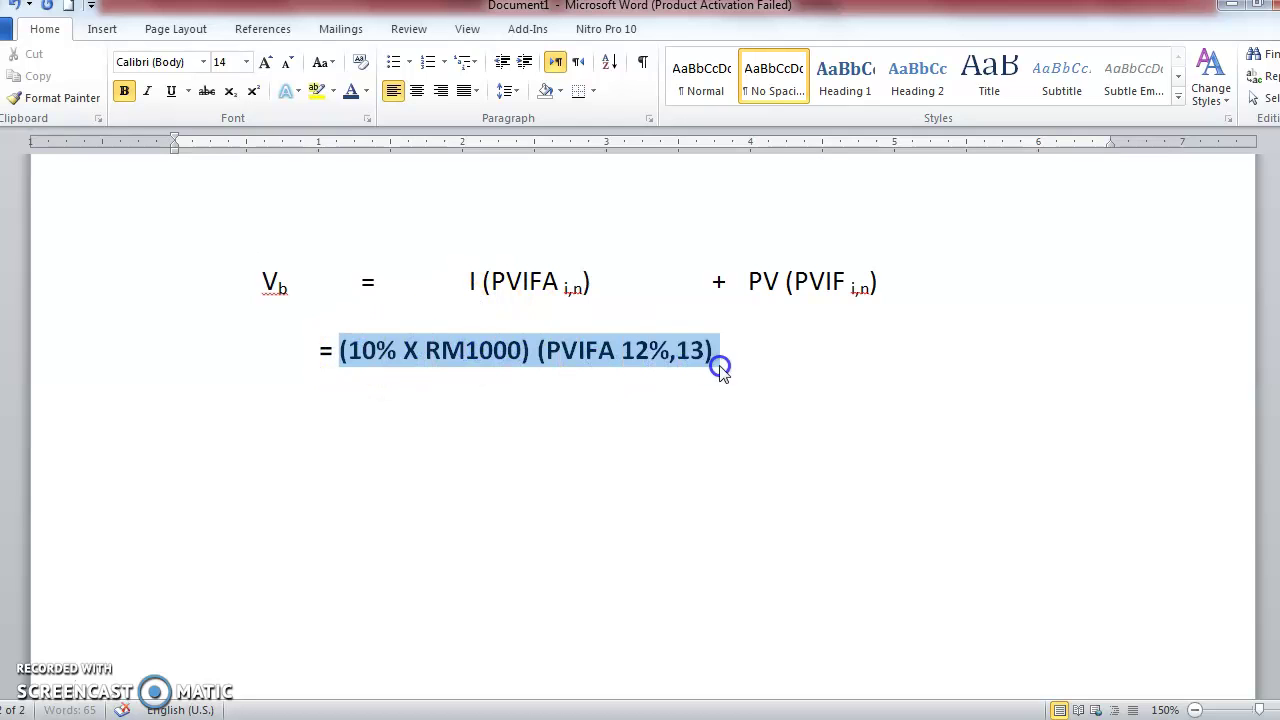
drag(470, 281, 590, 279)
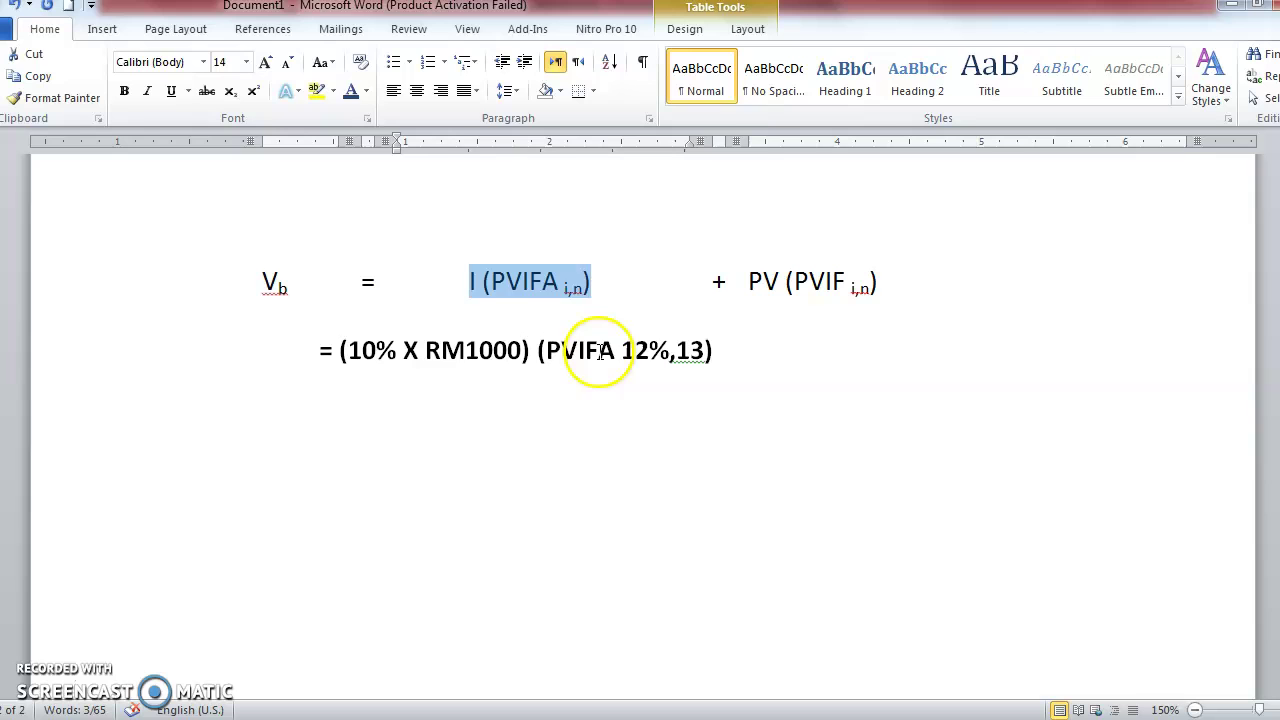
drag(598, 352, 620, 352)
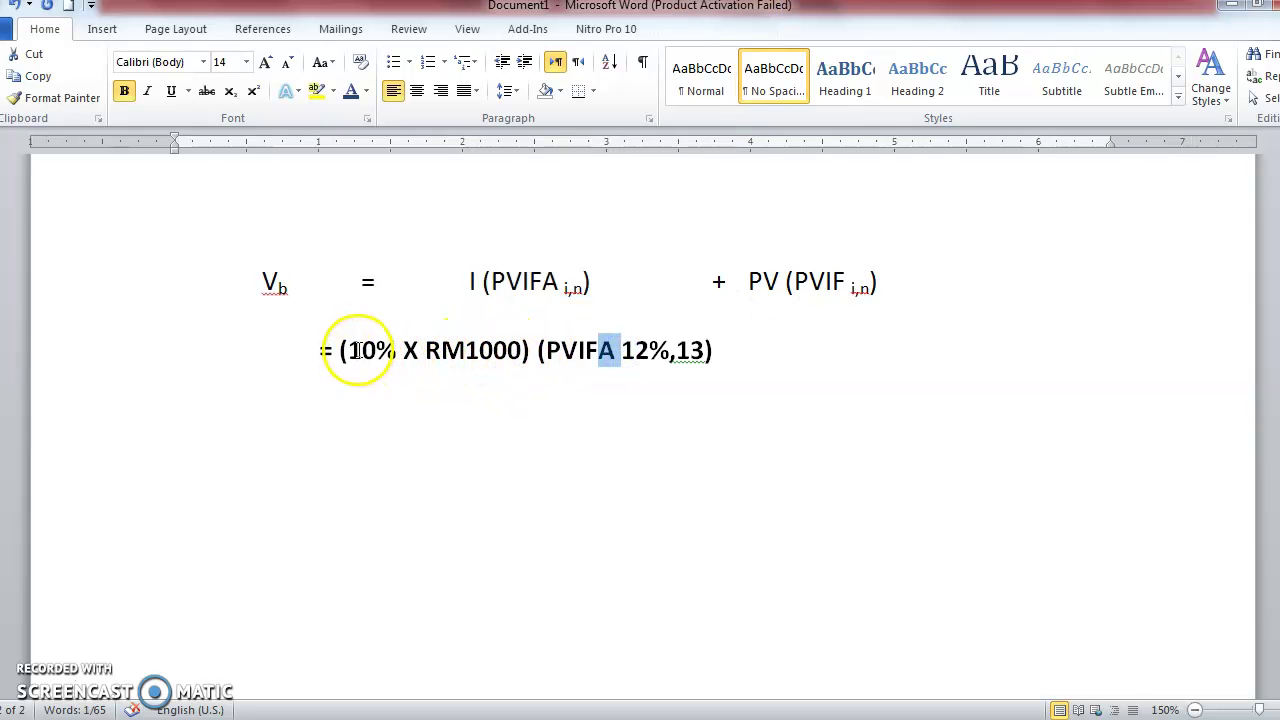
drag(346, 350, 505, 352)
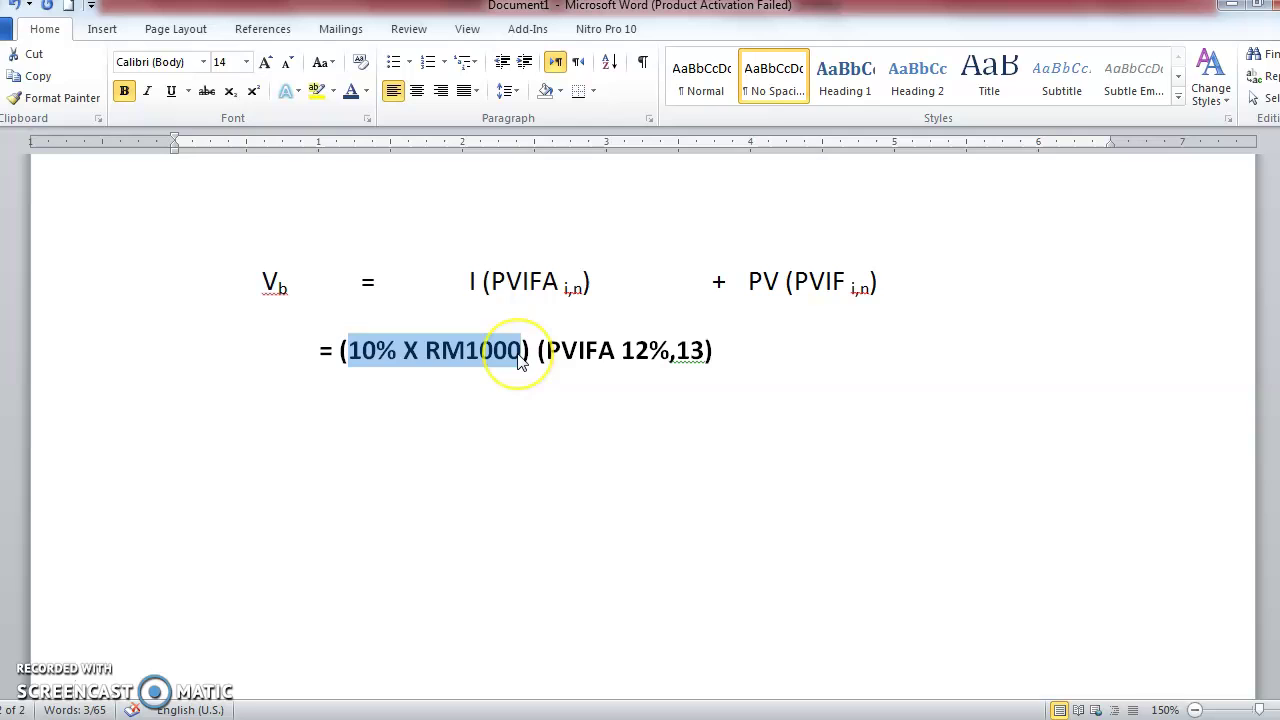
drag(676, 350, 705, 350)
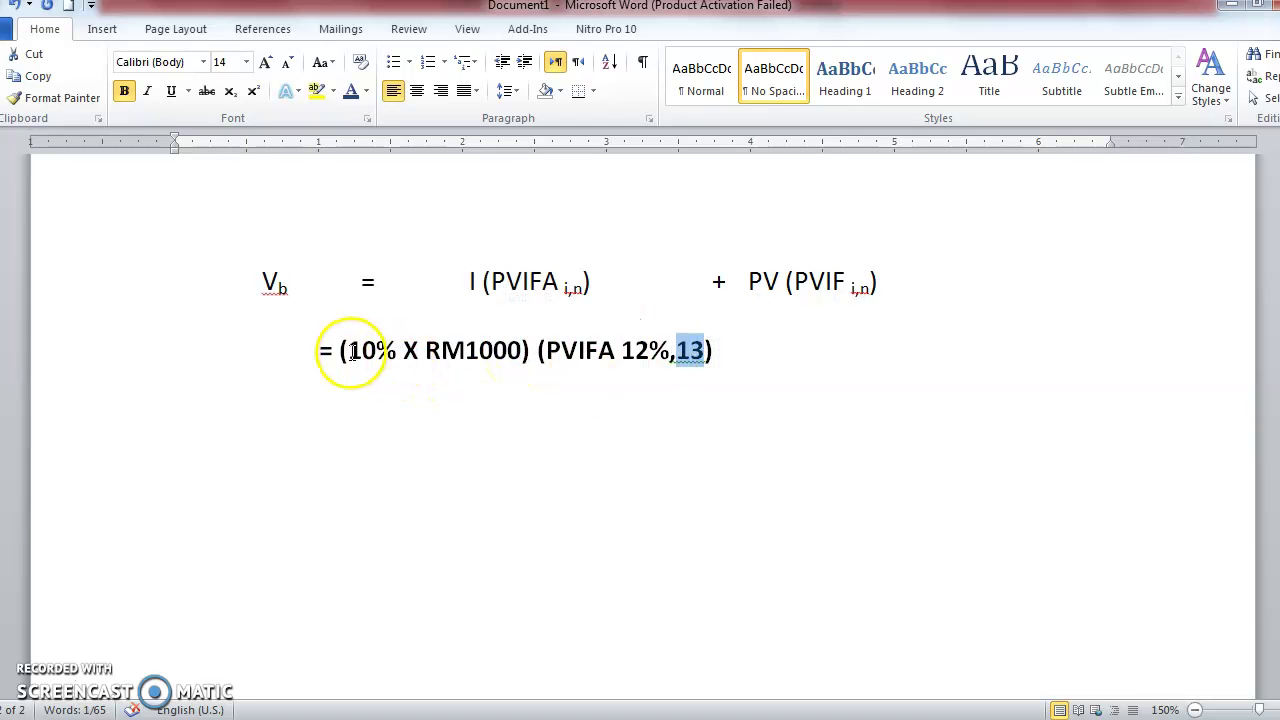
drag(350, 350, 526, 350)
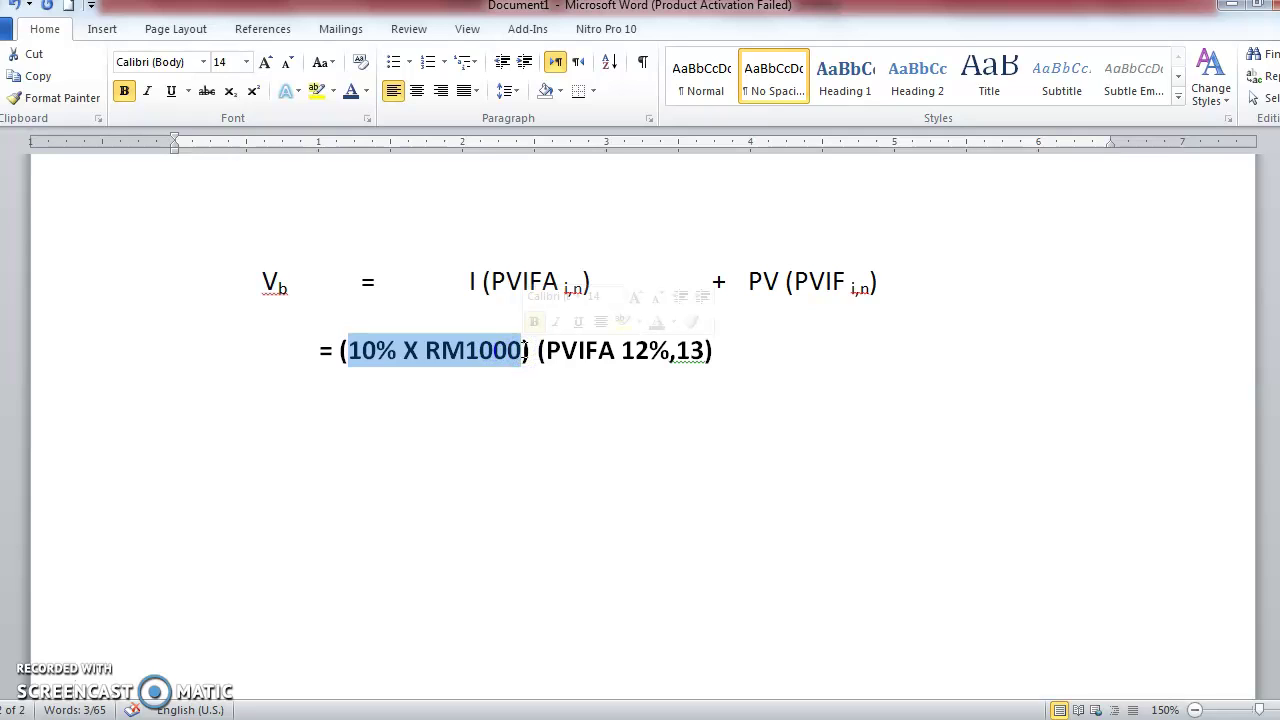
drag(340, 350, 485, 357)
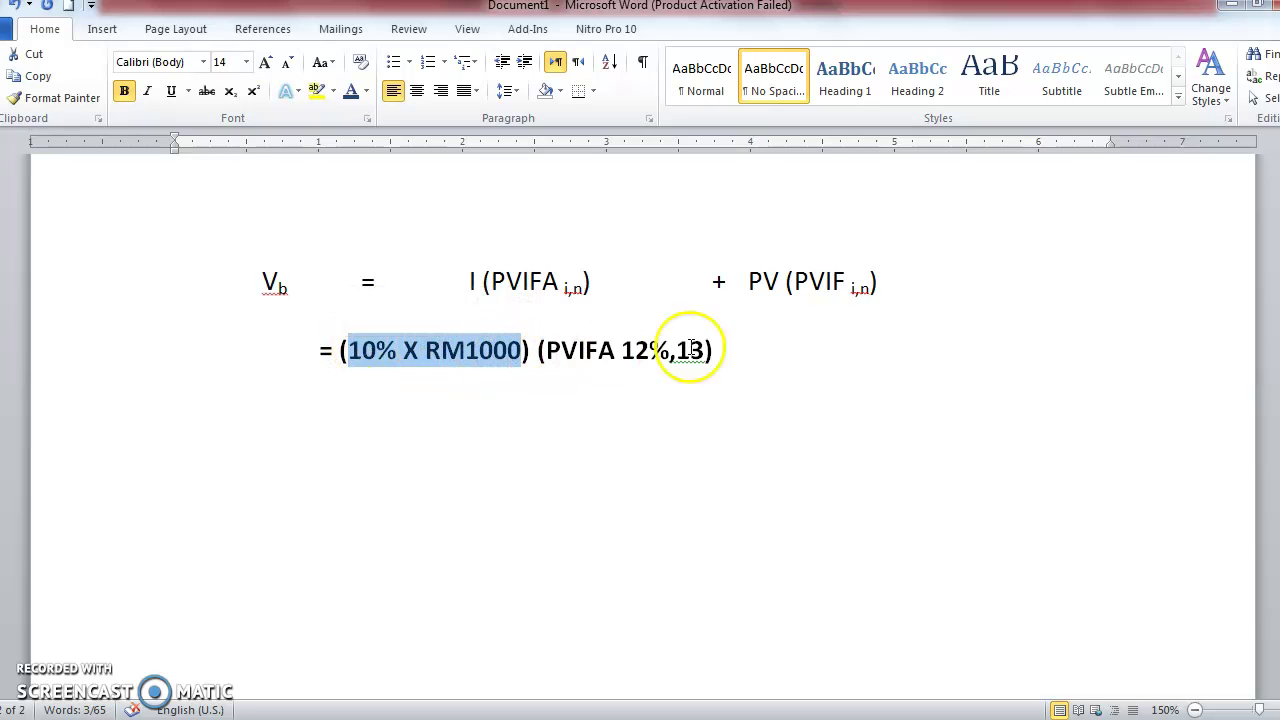
Extend the substitution line with the second term + RM1000 (PVIF 12%,13).
click(754, 362)
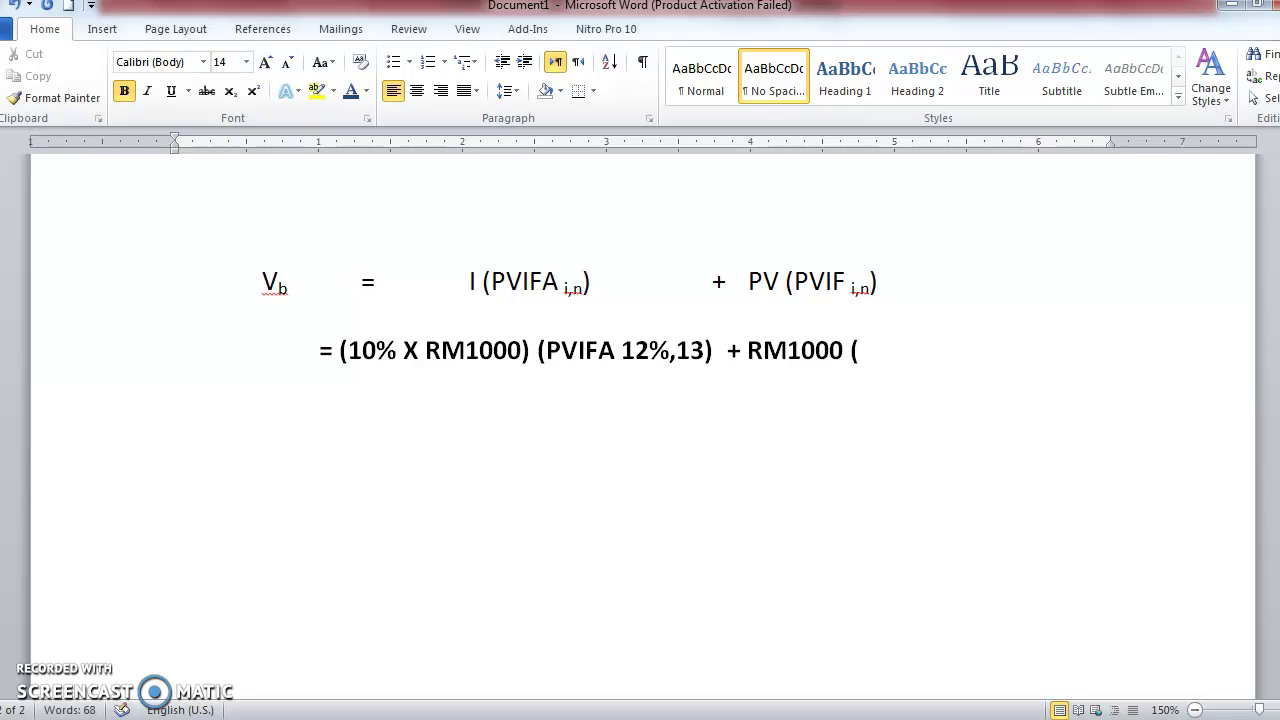
text(VIF 12%,13)
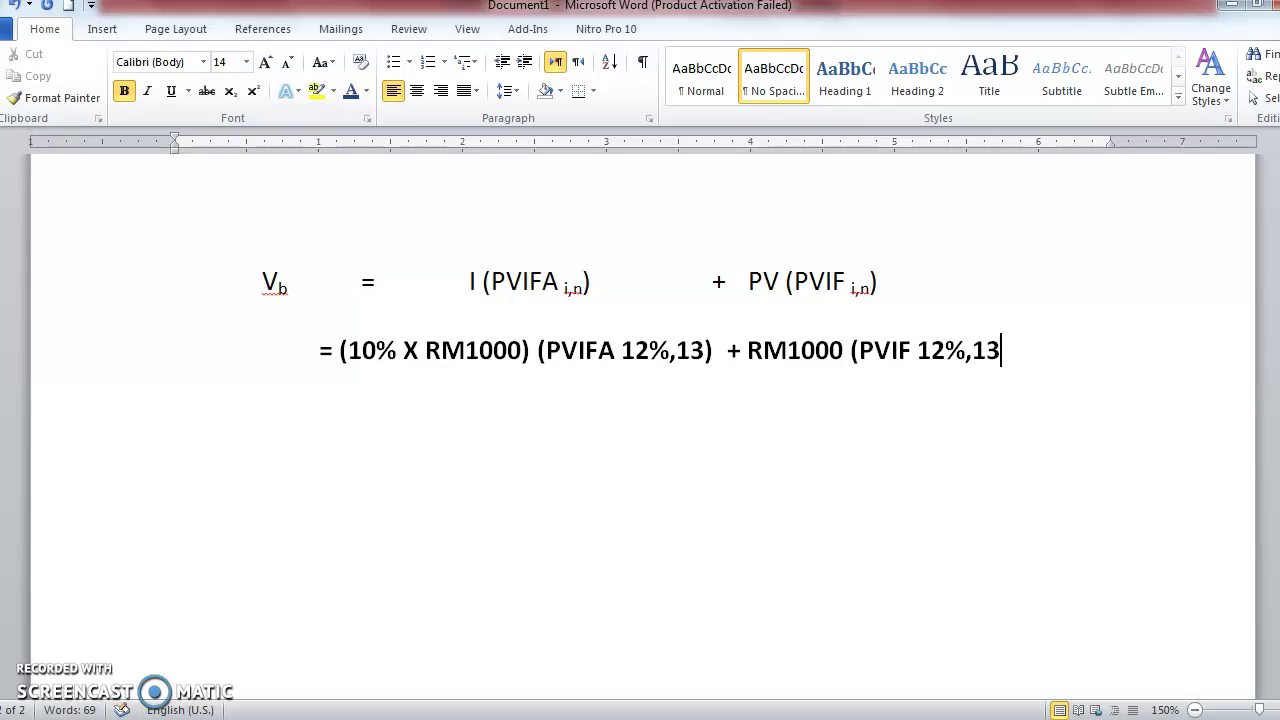
drag(369, 349, 1011, 345)
click(1020, 357)
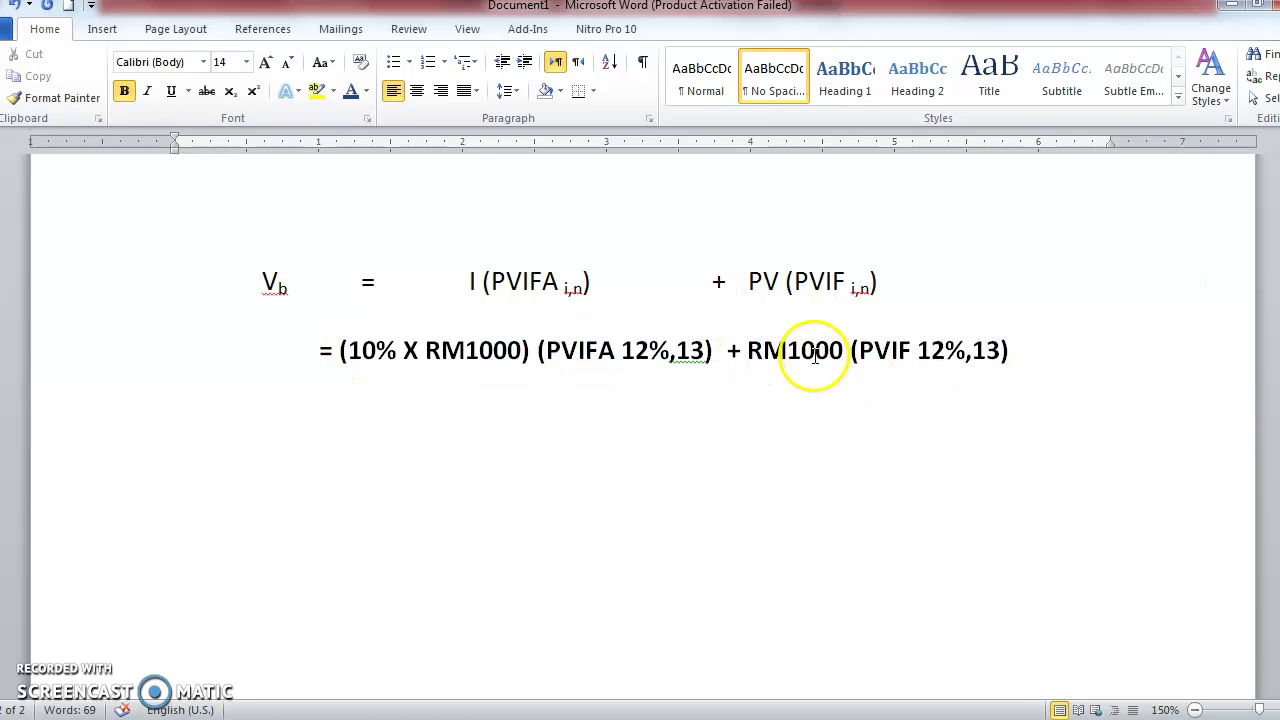
Check the substituted RM1000 (PVIF 12%,13) term against the PV (PVIF i,n) term of the formula.
drag(752, 283, 889, 281)
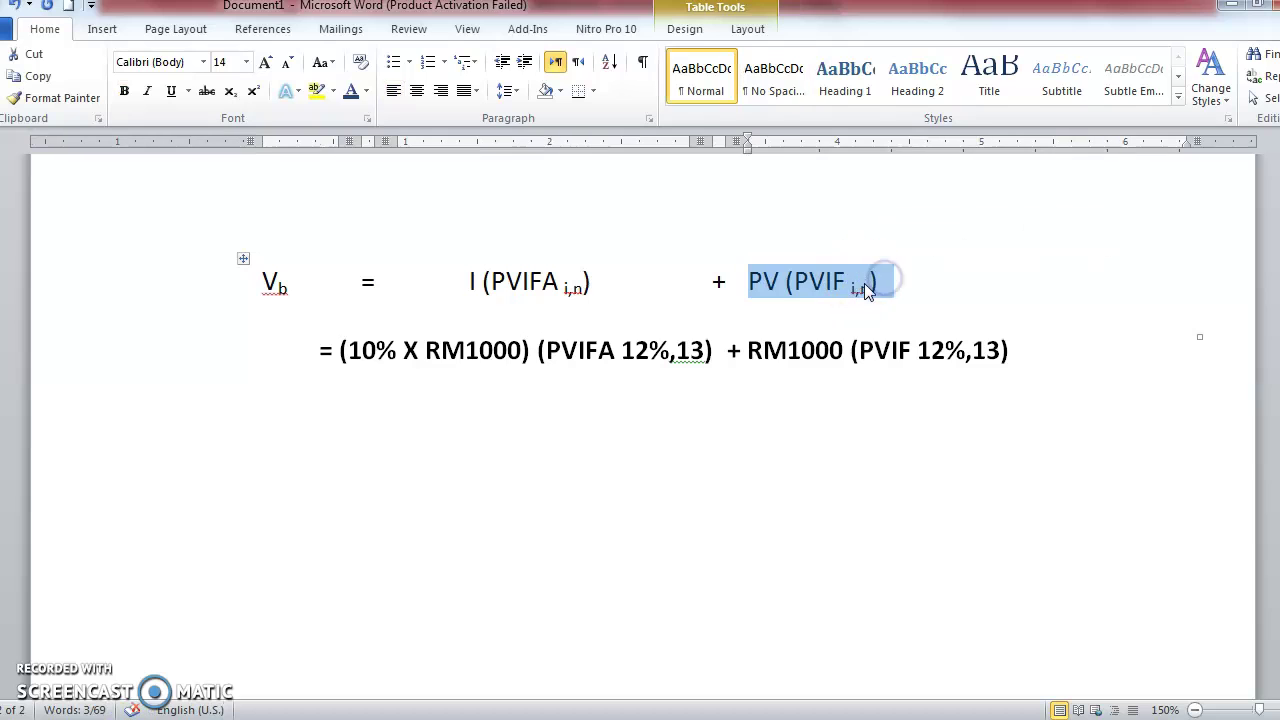
drag(750, 350, 788, 349)
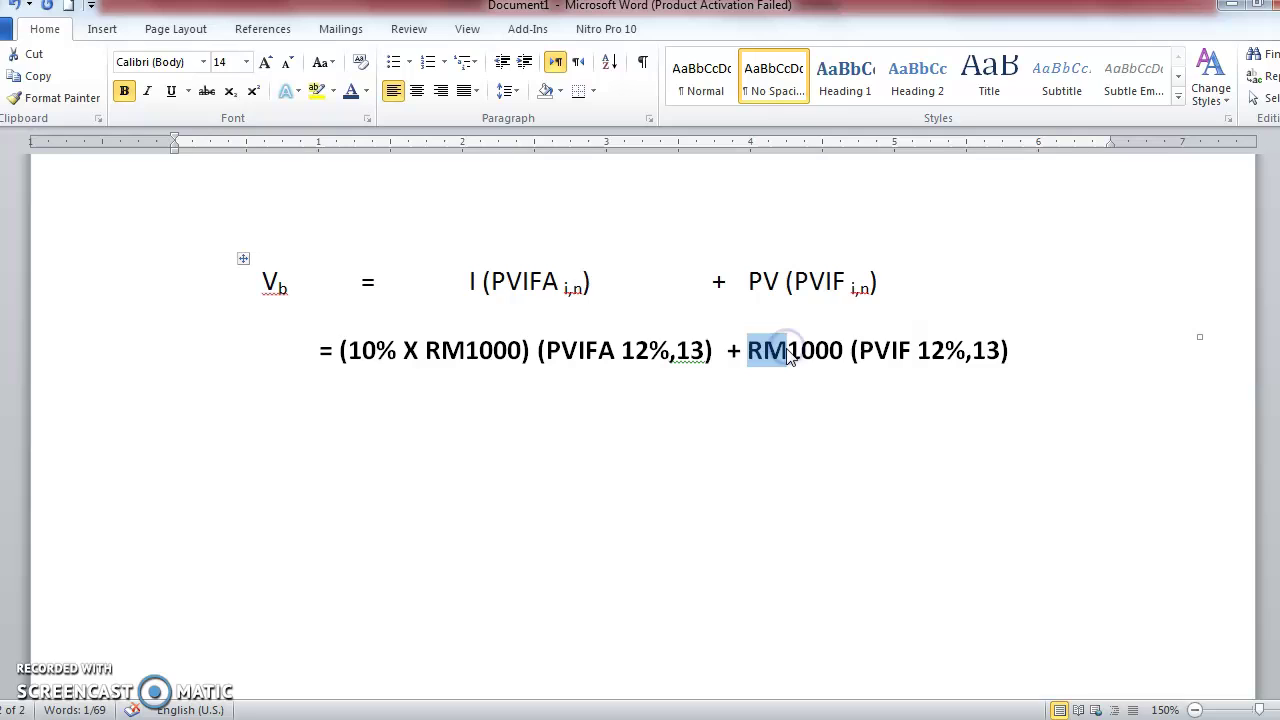
click(787, 353)
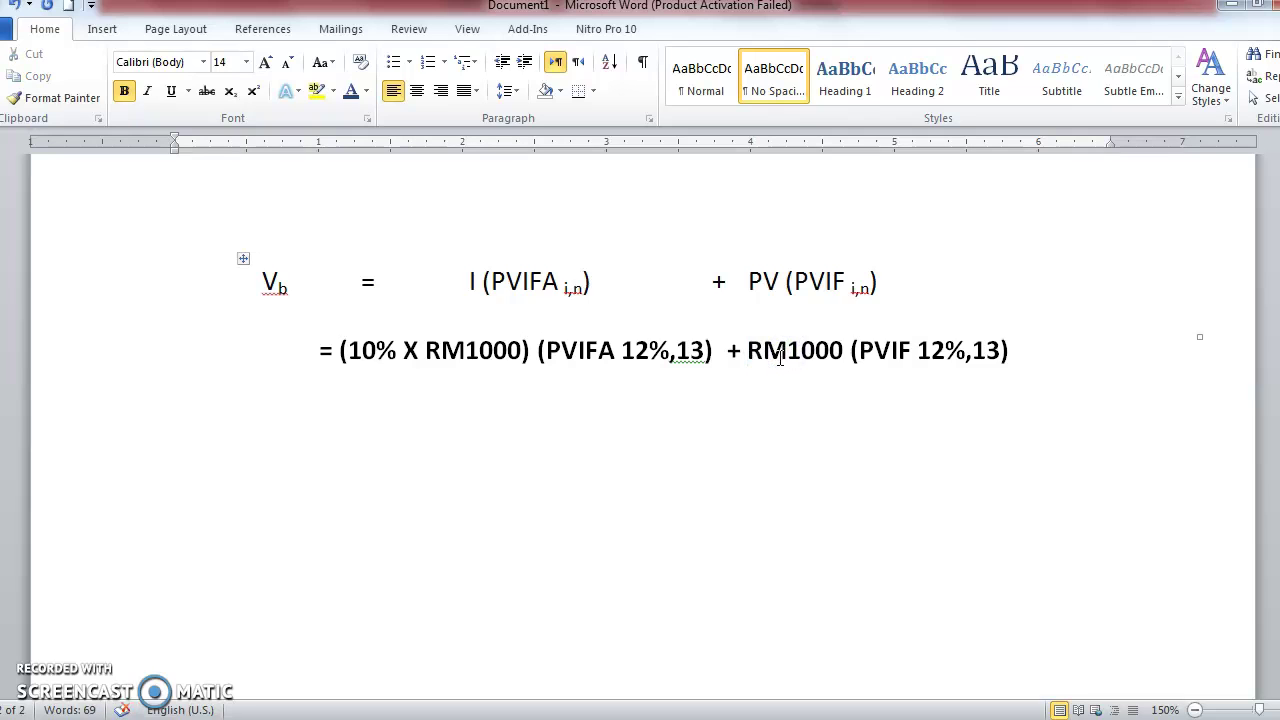
drag(748, 350, 1023, 343)
click(914, 350)
click(864, 350)
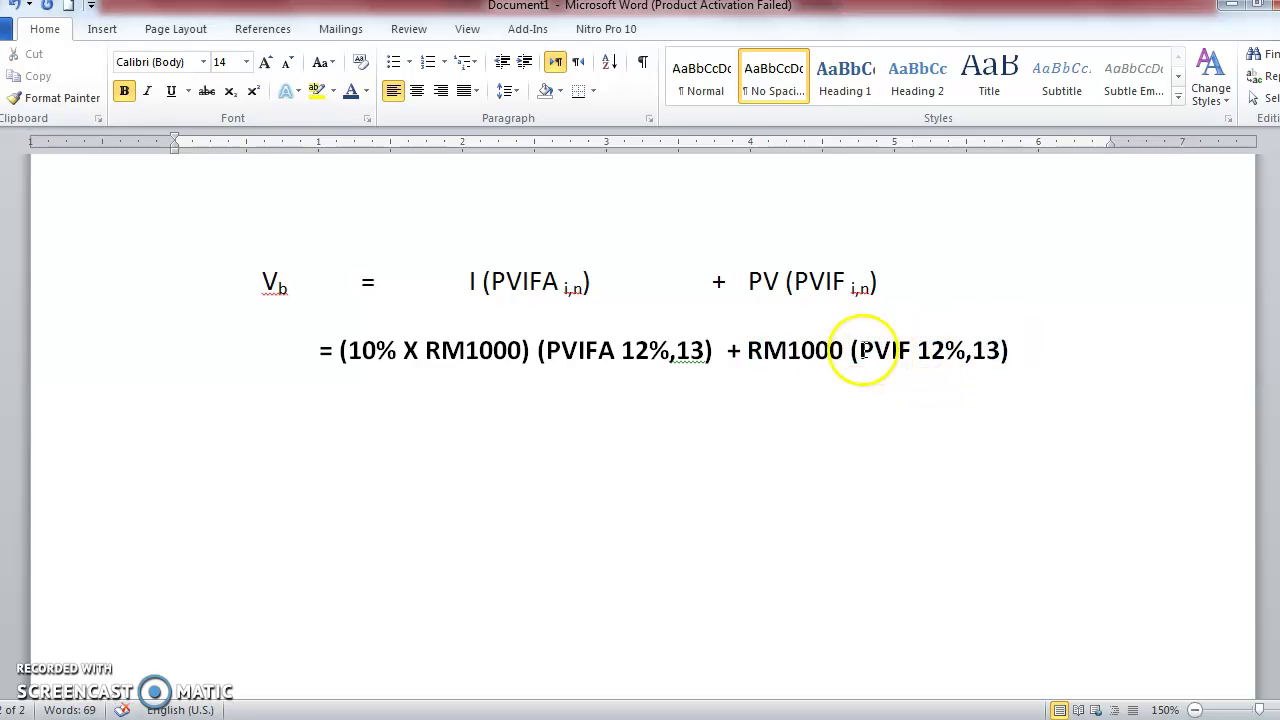
Start a new calculation line with = below the substitution line and mark the PVIFA 12%,13 and PVIF 12%,13 factors to look up.
click(1030, 357)
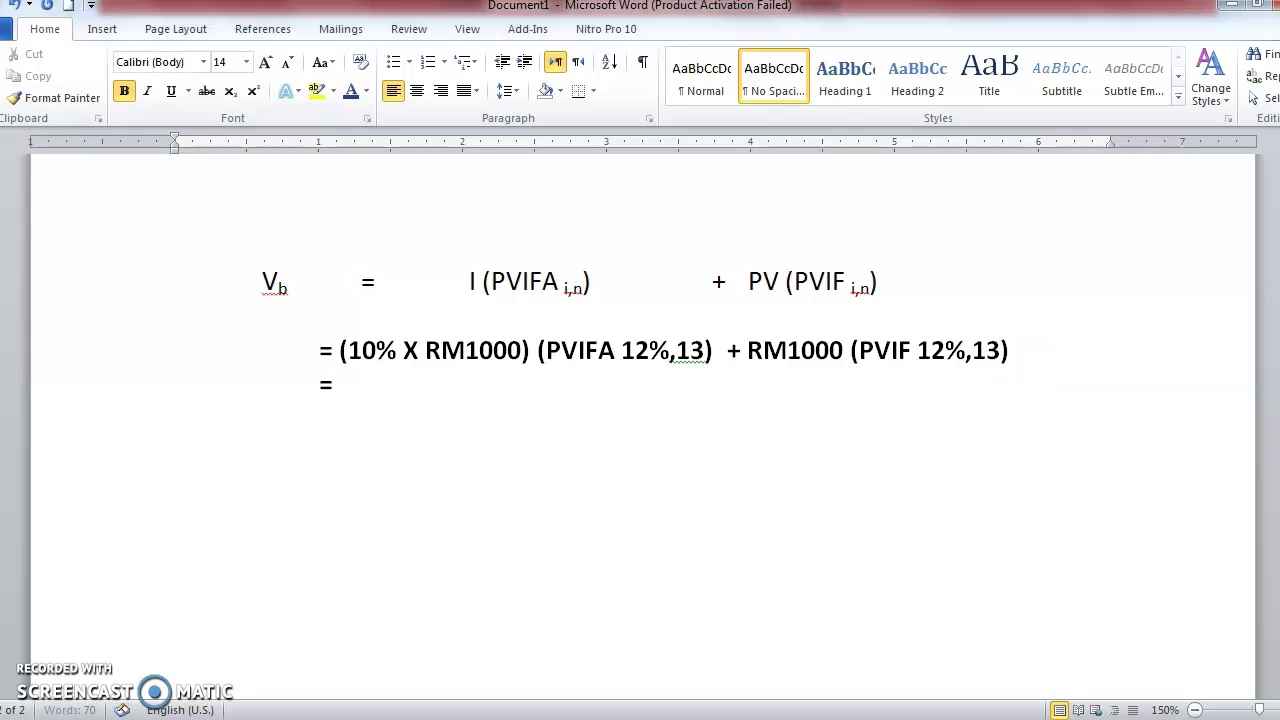
drag(546, 352, 703, 357)
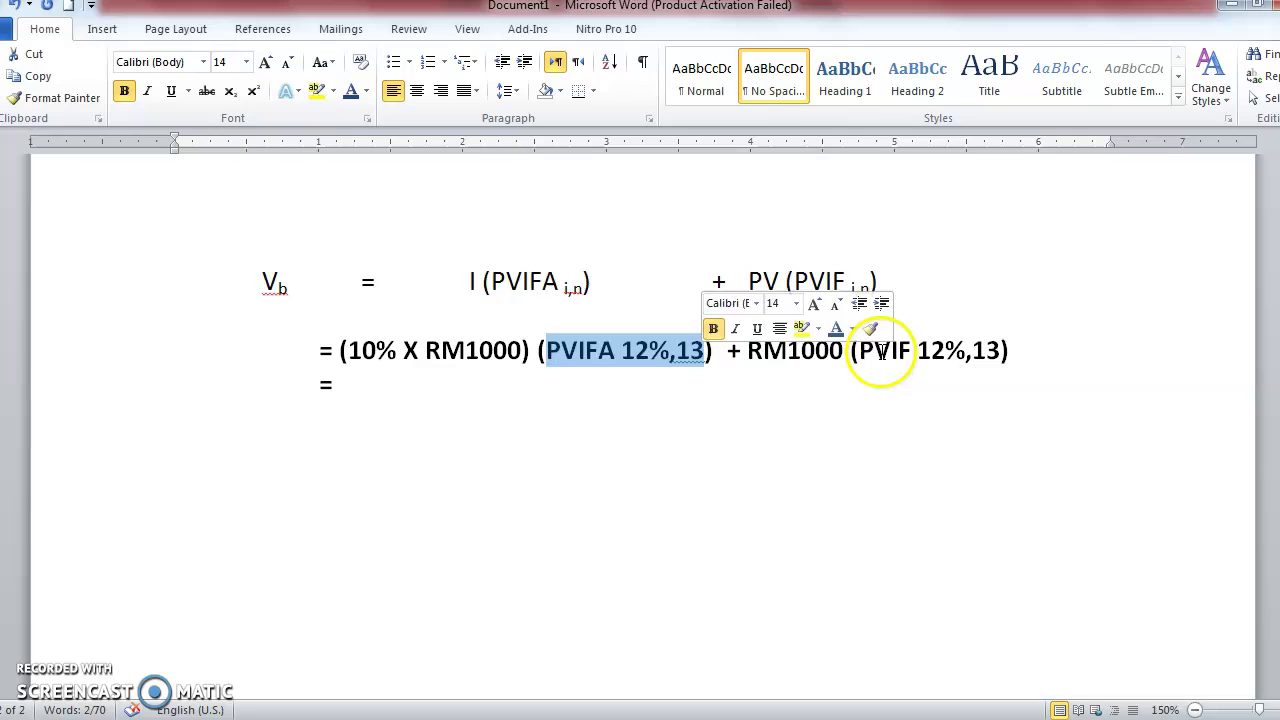
drag(858, 352, 981, 371)
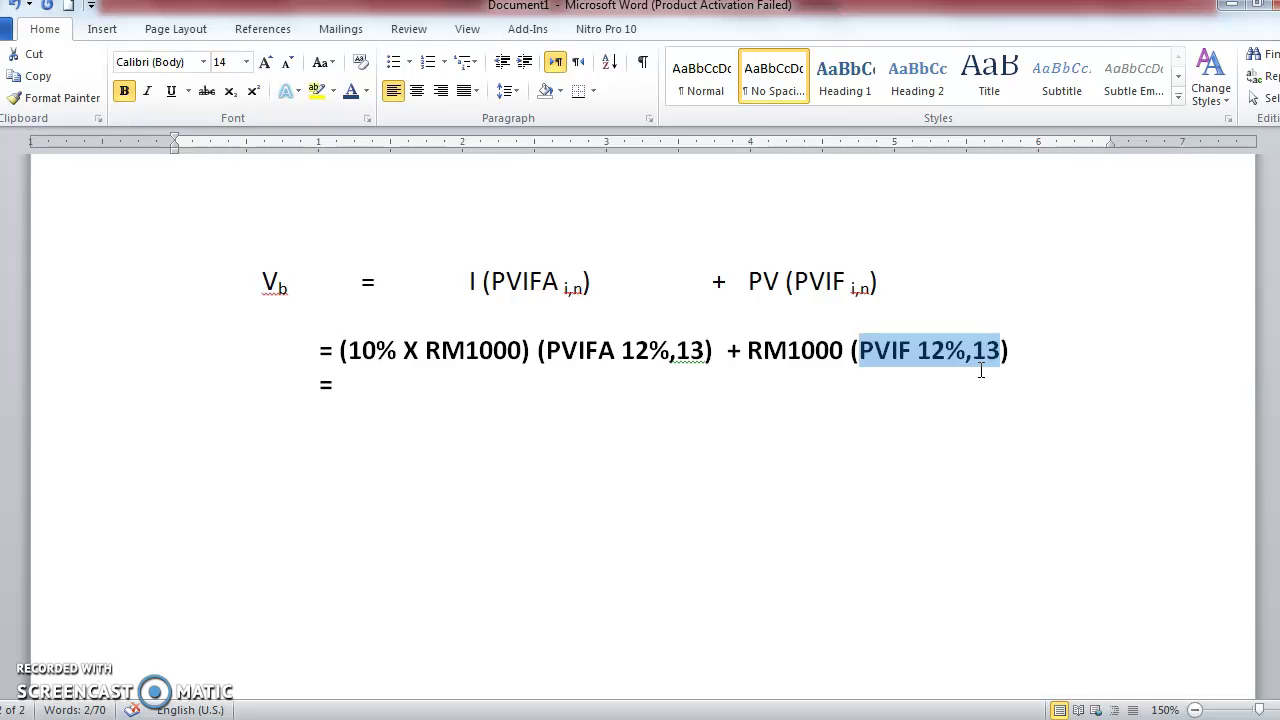
click(467, 403)
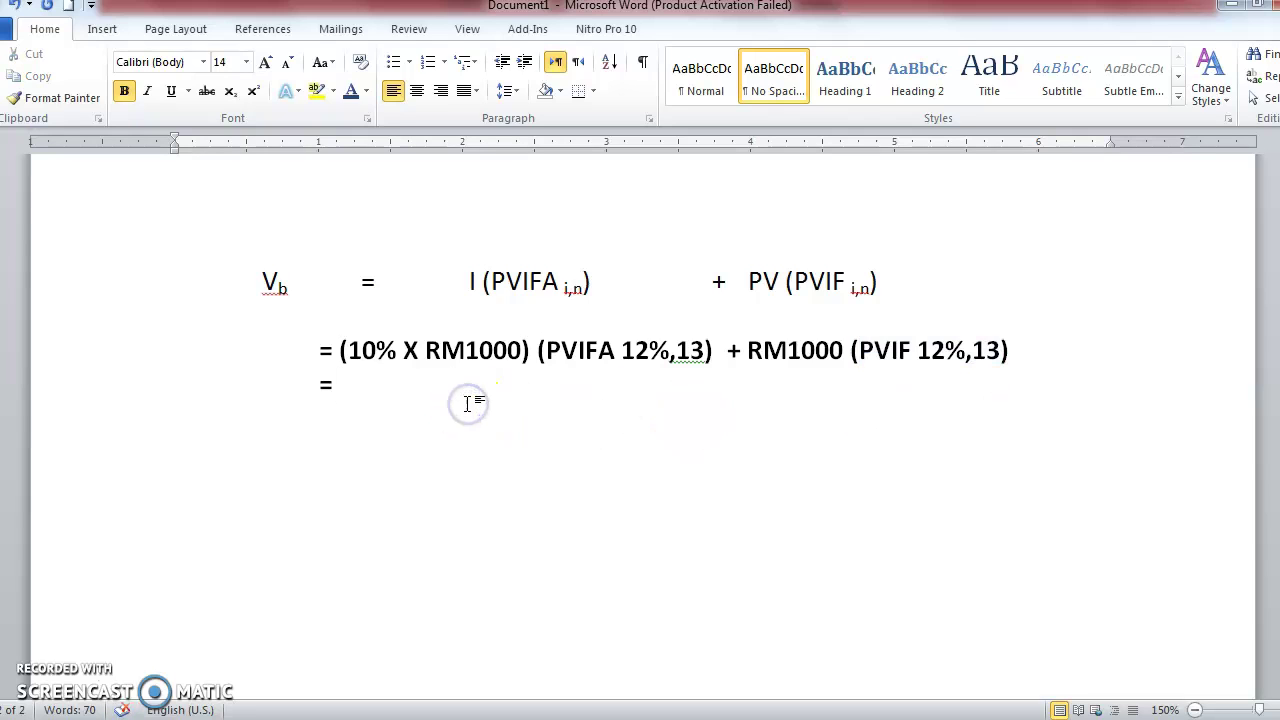
text(()
text(10%)
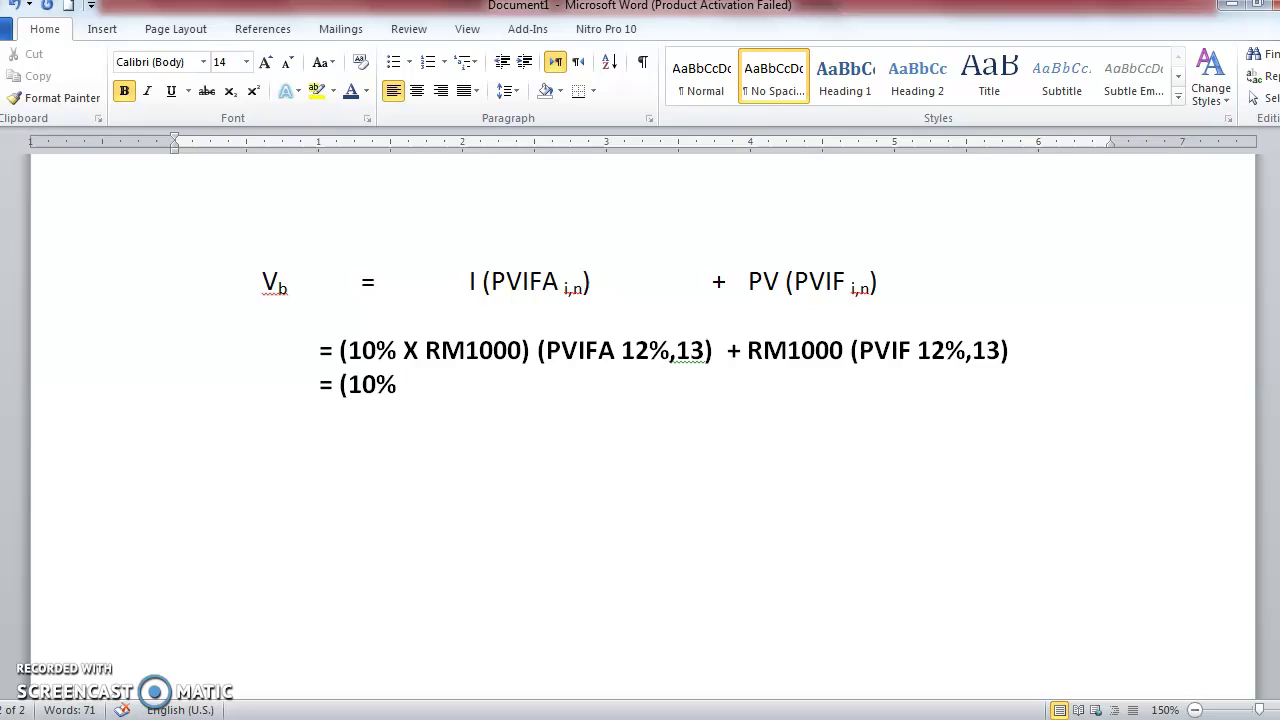
key(BackSpace)
key(BackSpace)
key(BackSpace)
key(BackSpace)
key(BackSpace)
Enter RM 100 (6.4235) as the first term of the new line and check it against PVIFA 12%,13.
text(RM)
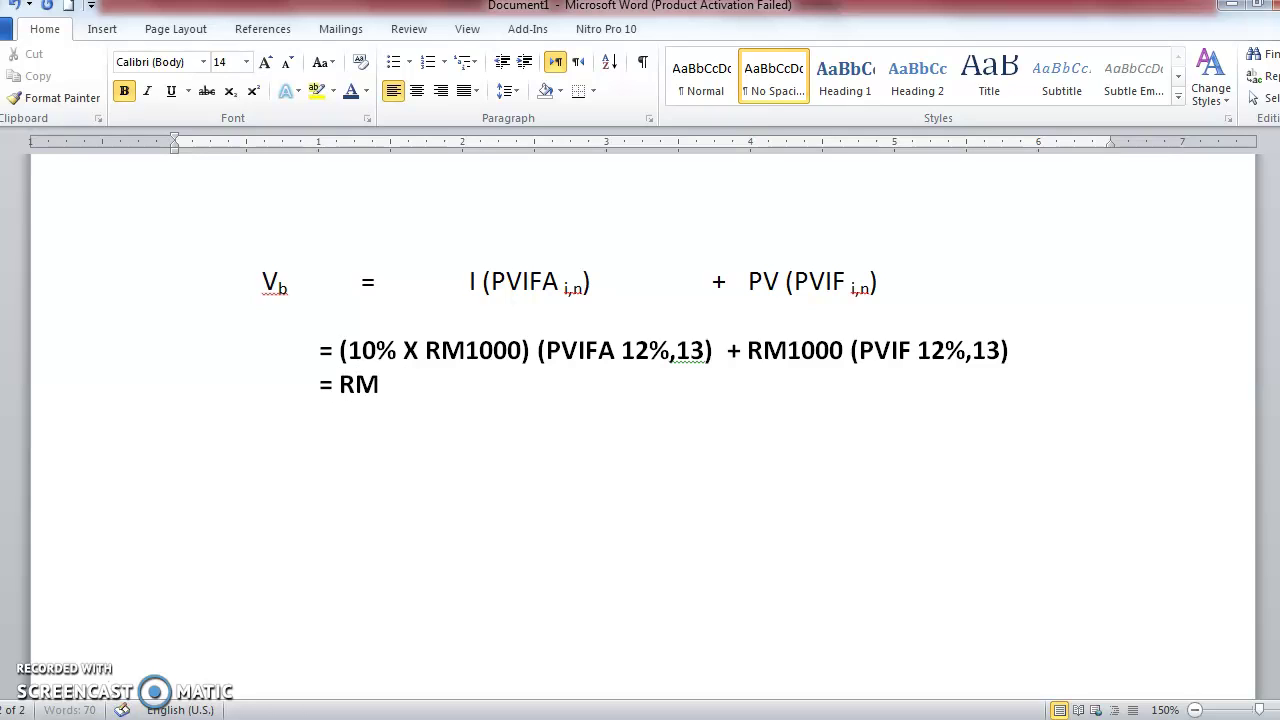
text( 100 ()
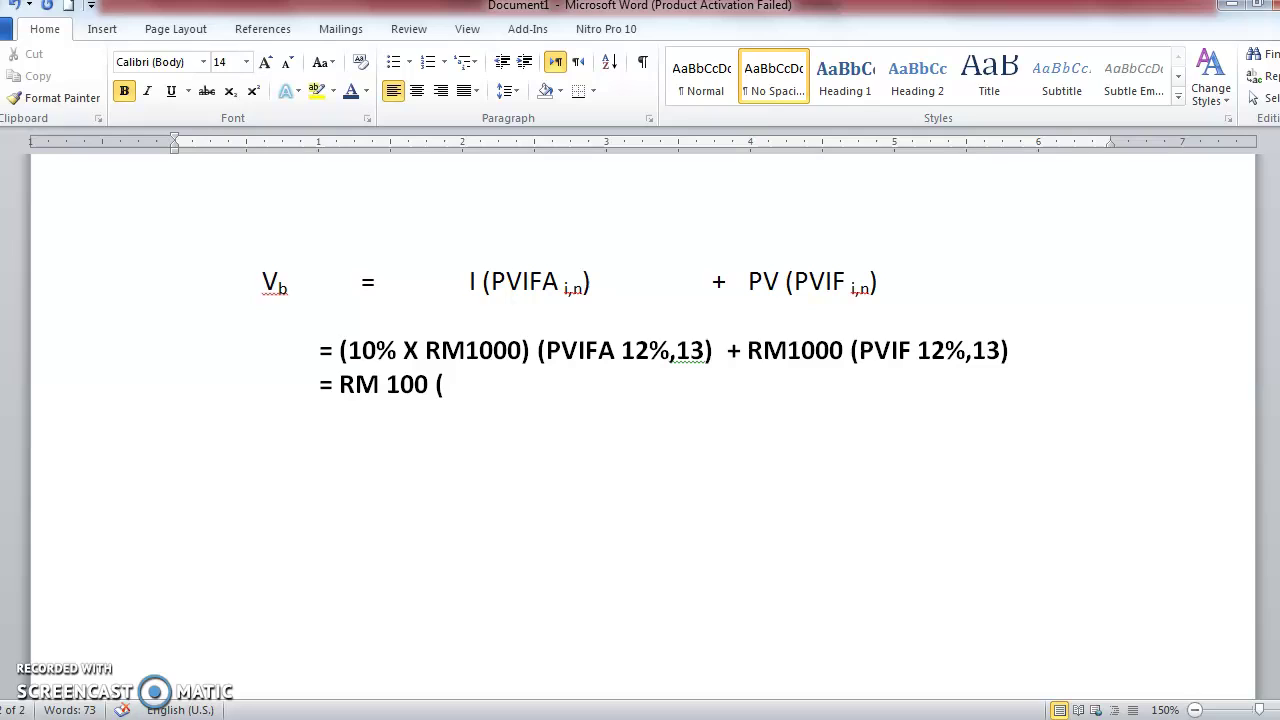
text(6.4235)
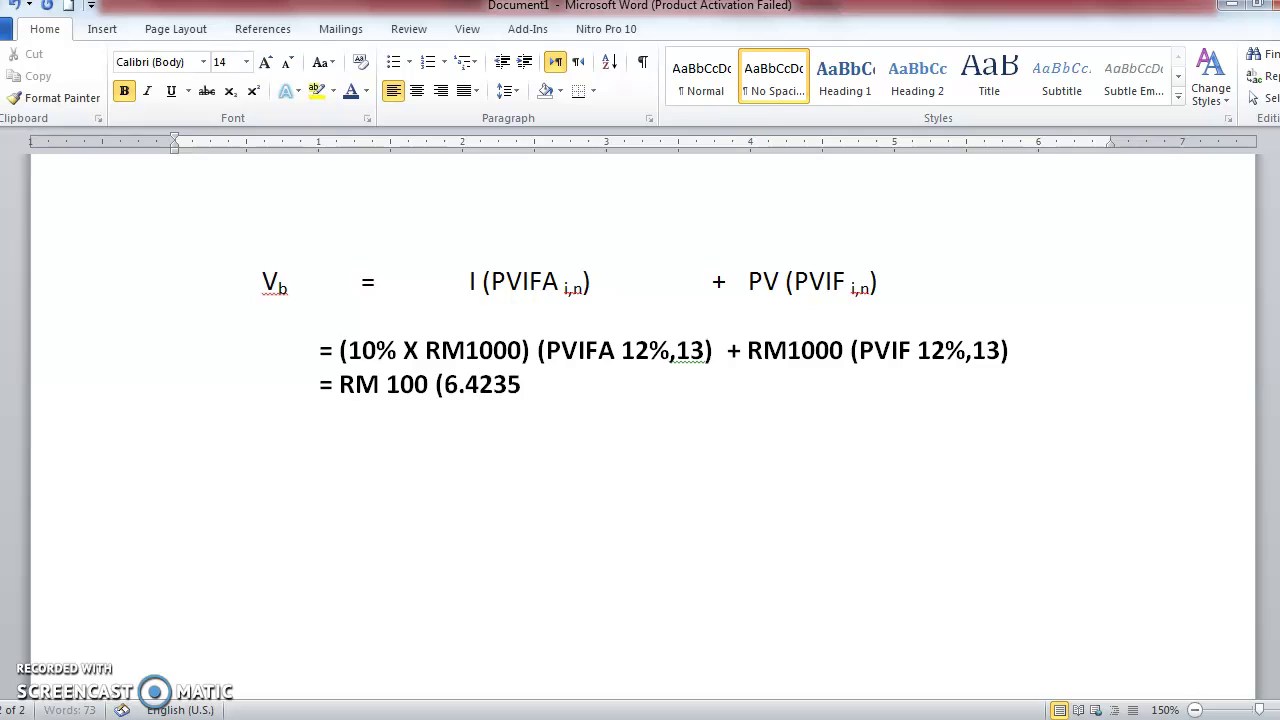
text())
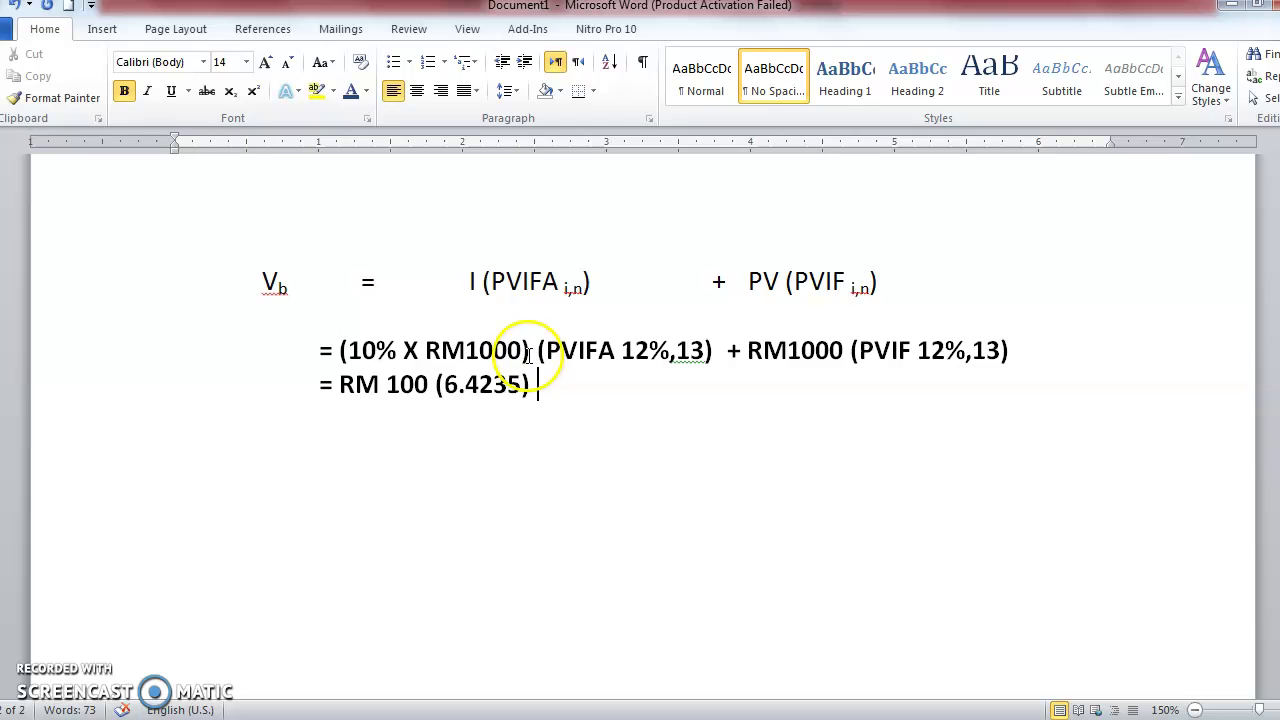
drag(546, 349, 698, 347)
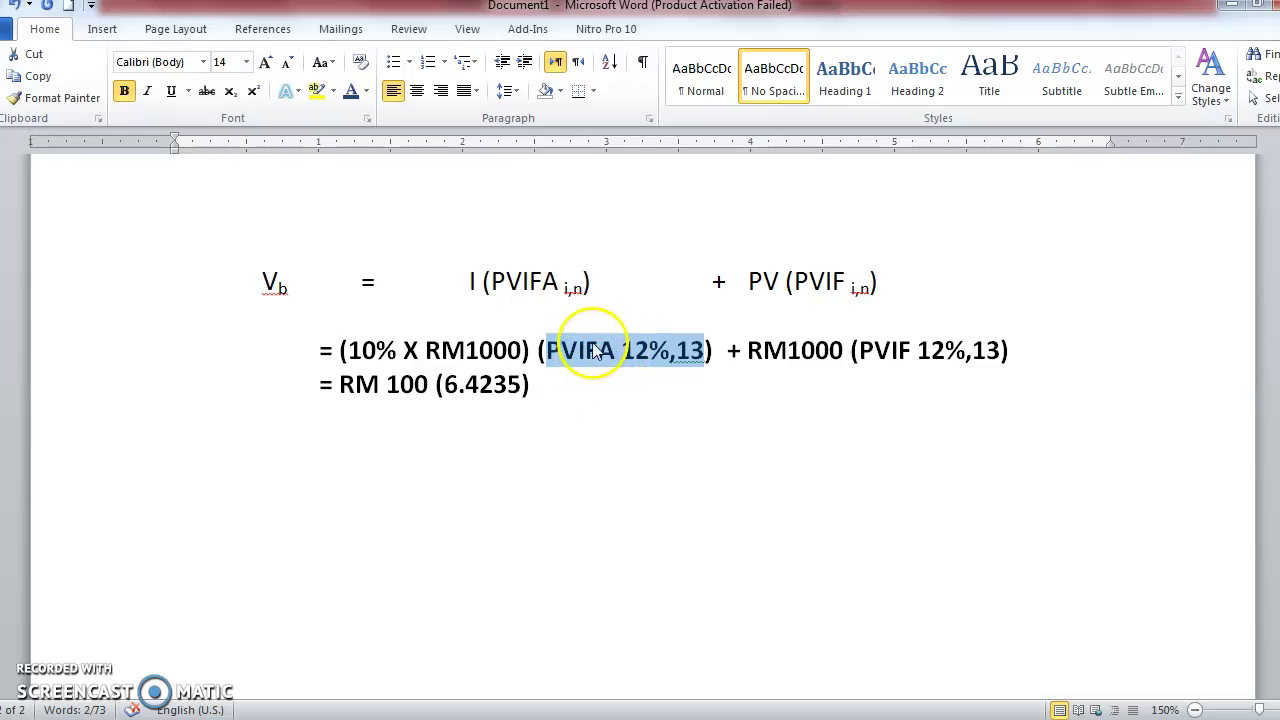
drag(450, 388, 551, 391)
click(553, 391)
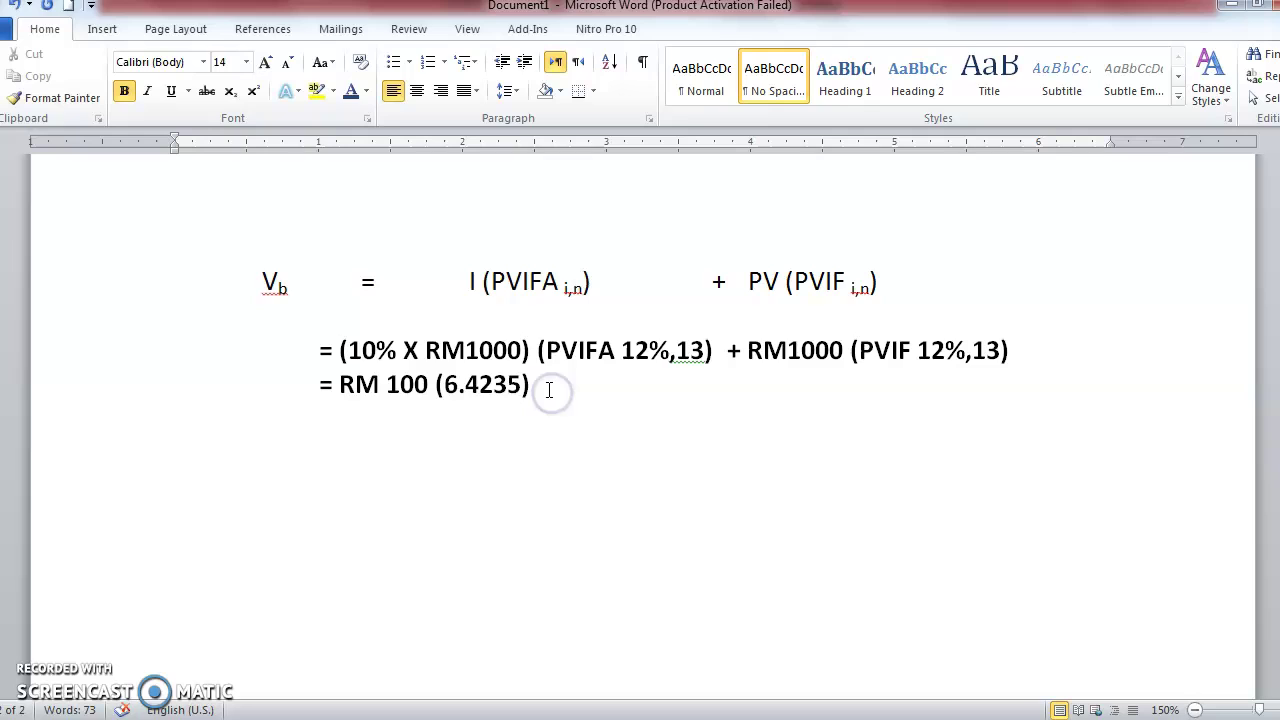
Add + RM 1000 (0.2292) as the second term of the line, matching RM1000 (PVIF 12%,13) above.
text(+ )
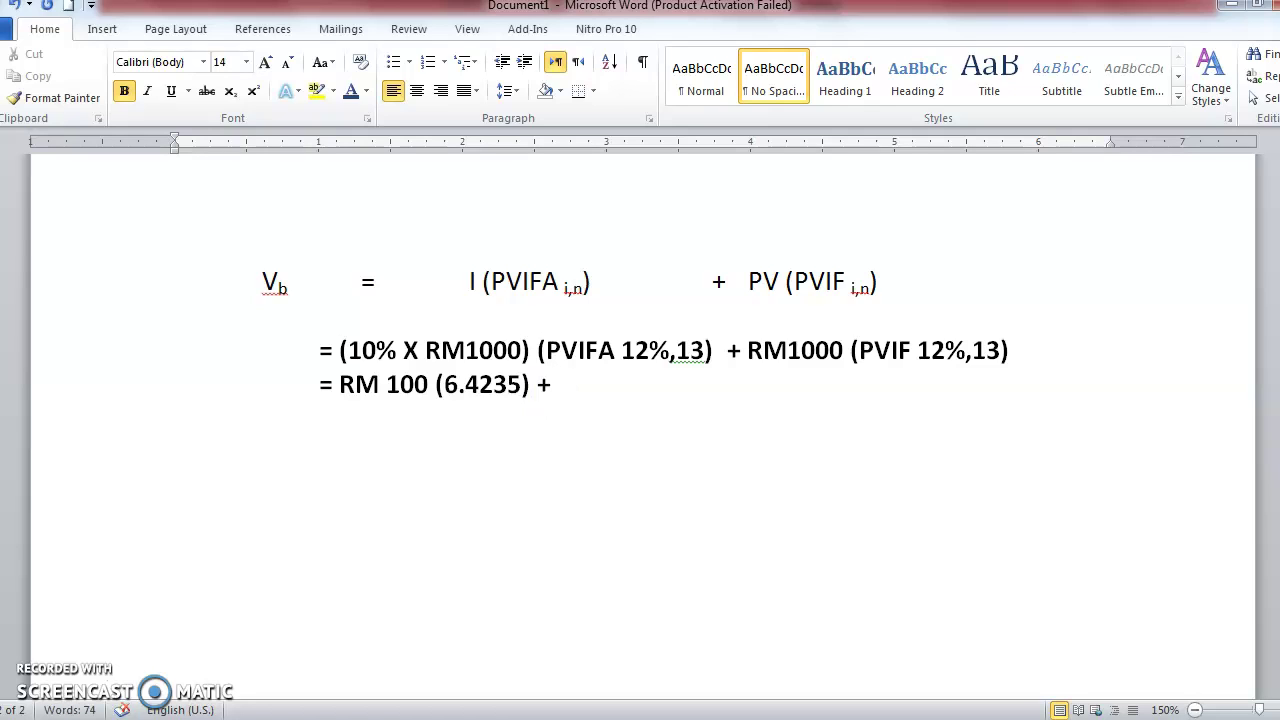
text(RM 1000)
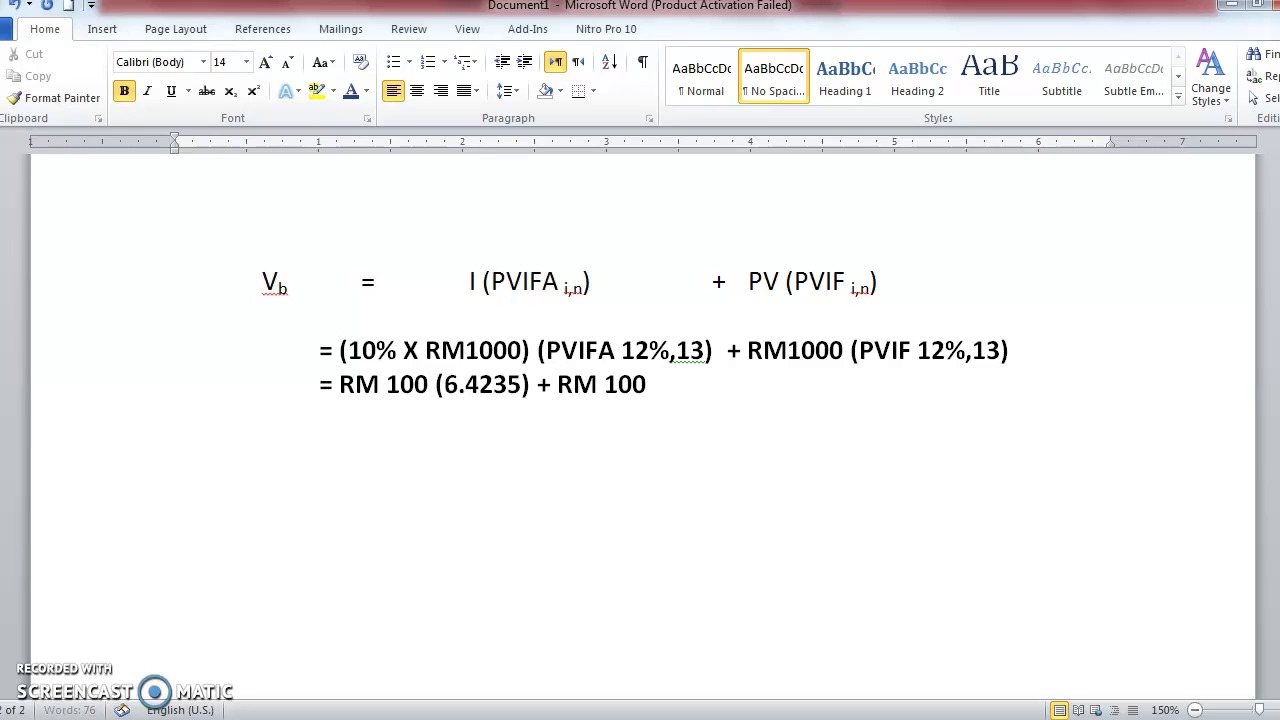
double_click(766, 352)
click(684, 386)
text(()
drag(858, 351, 993, 358)
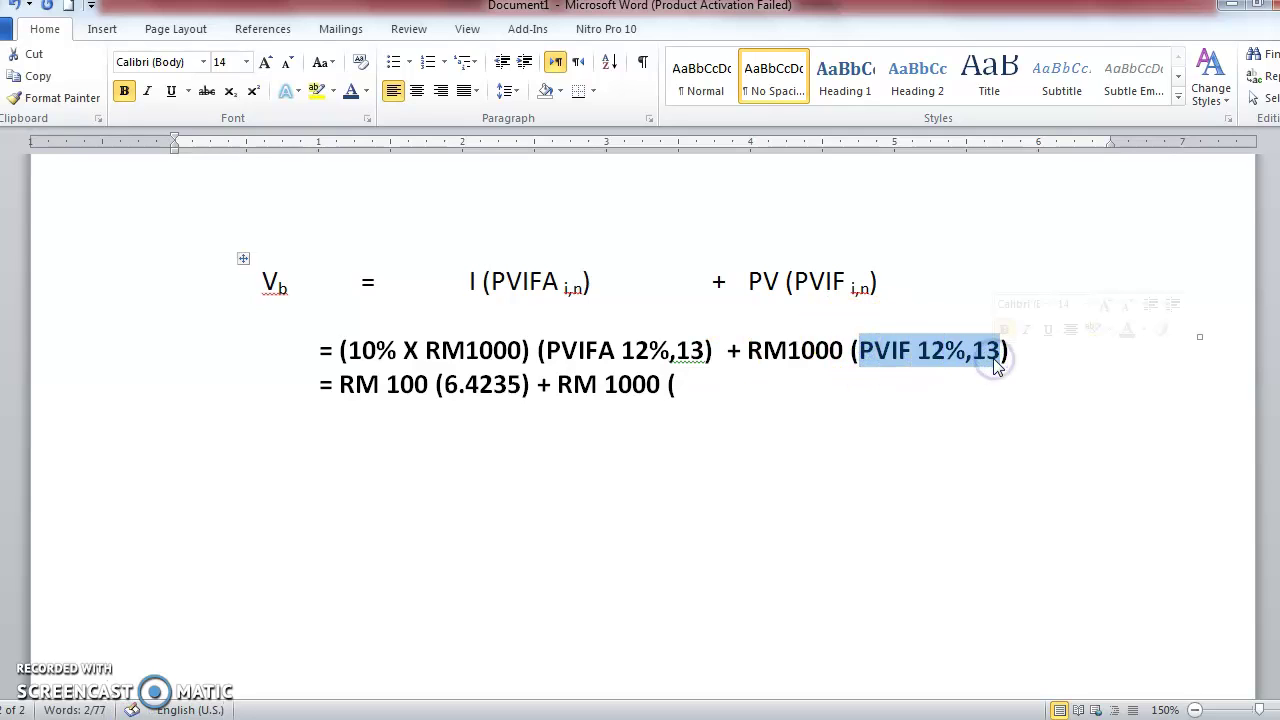
click(684, 392)
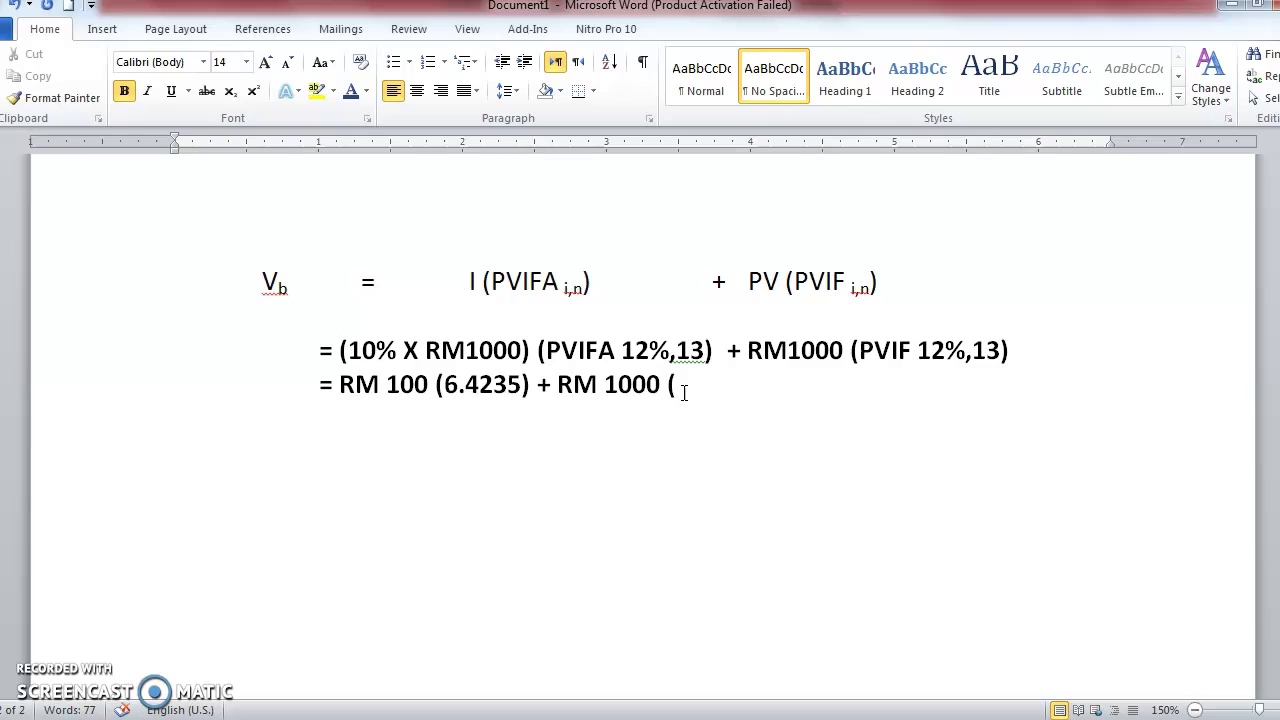
text(0.2292)
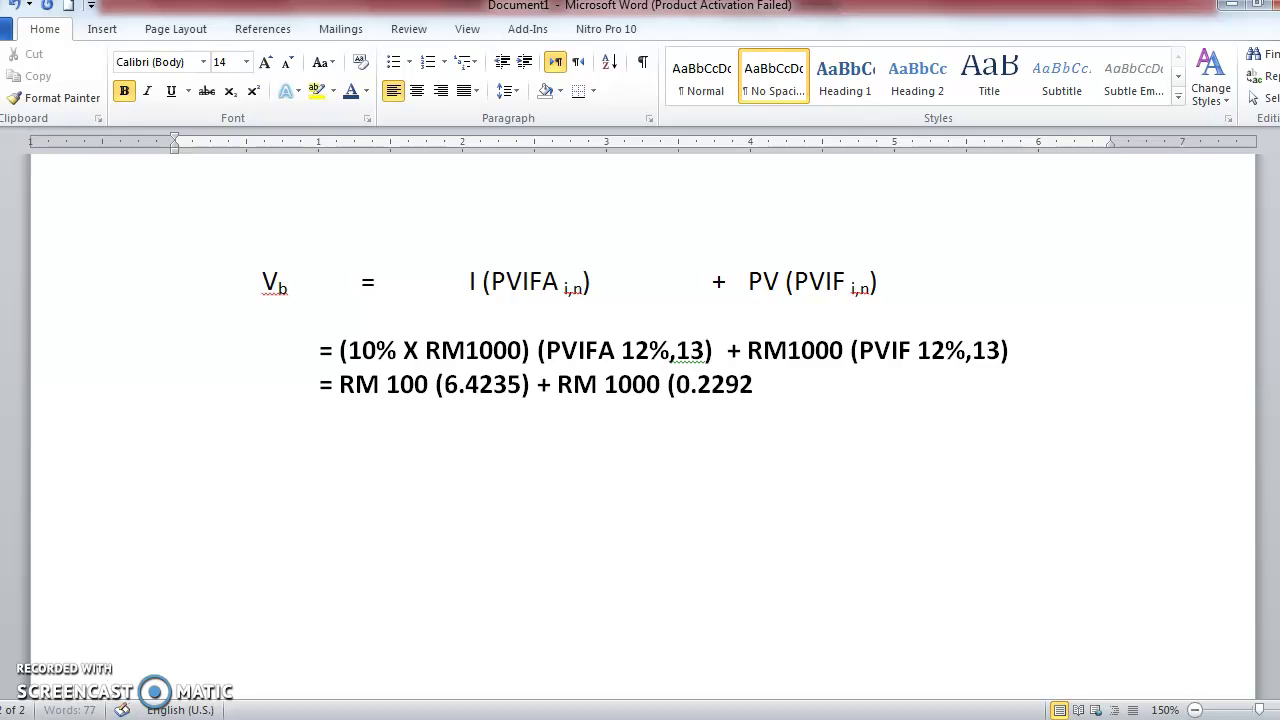
text())
Colour the RM 100 (6.4235) term dark blue and the RM 1000 (0.2292) term dark olive green.
click(340, 382)
drag(340, 382, 797, 385)
click(351, 91)
click(567, 458)
click(351, 91)
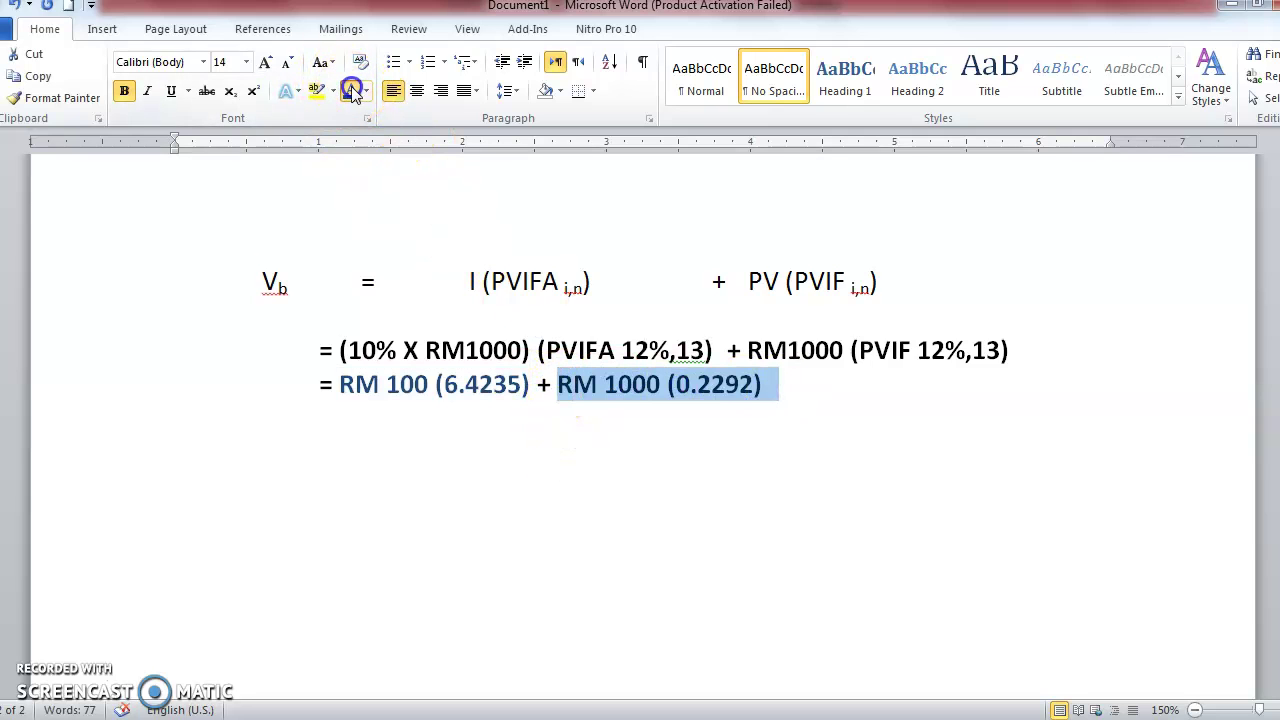
click(366, 91)
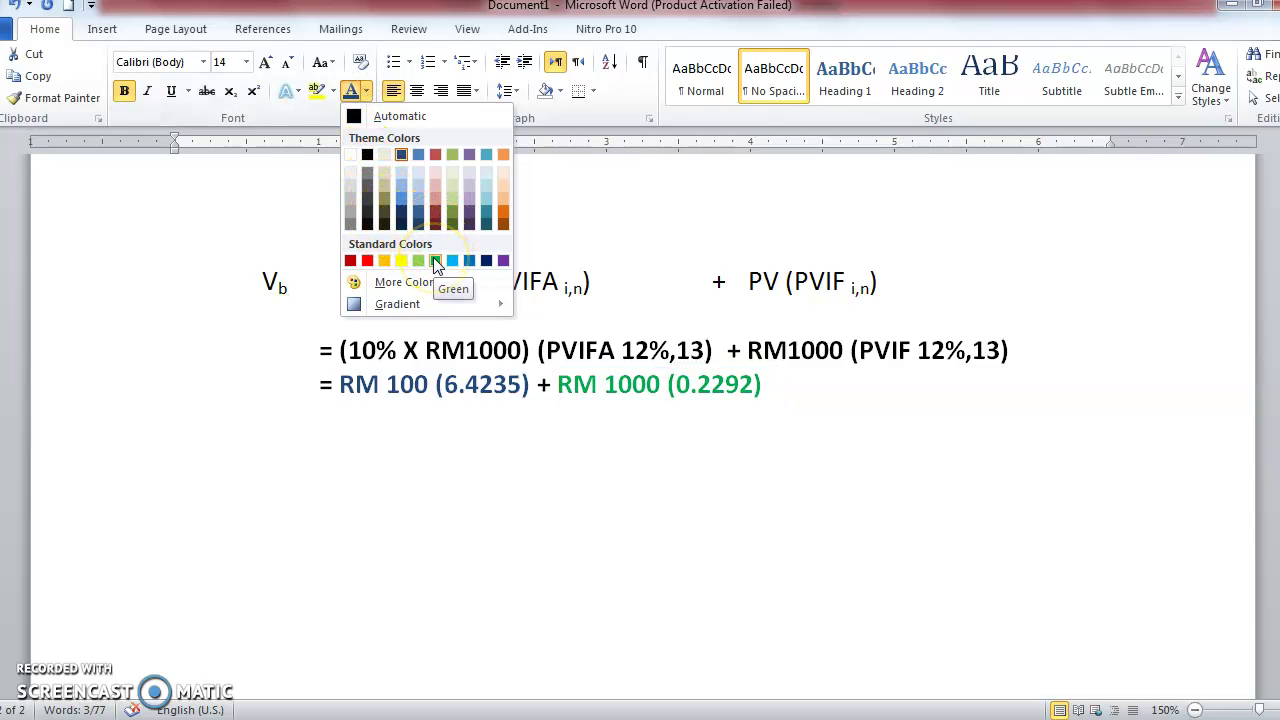
click(452, 214)
click(722, 402)
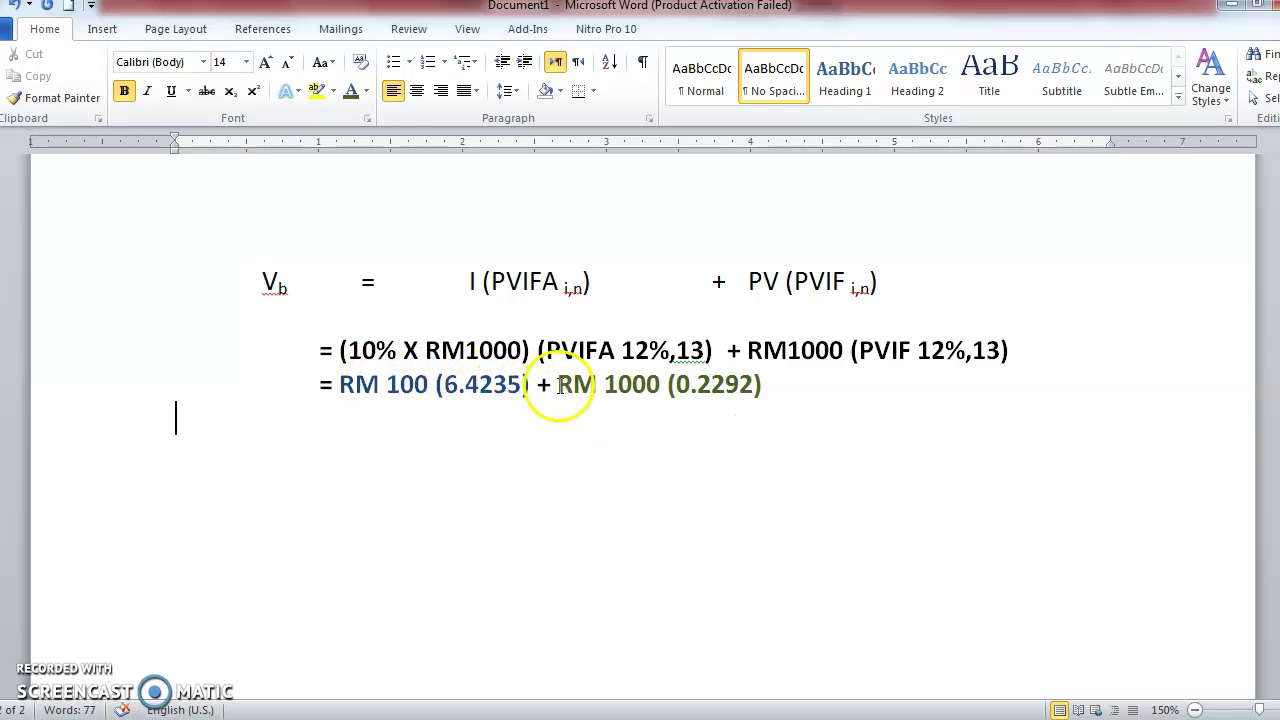
Start a result line with an = sign below the coloured terms and set its font colour to Automatic.
click(770, 386)
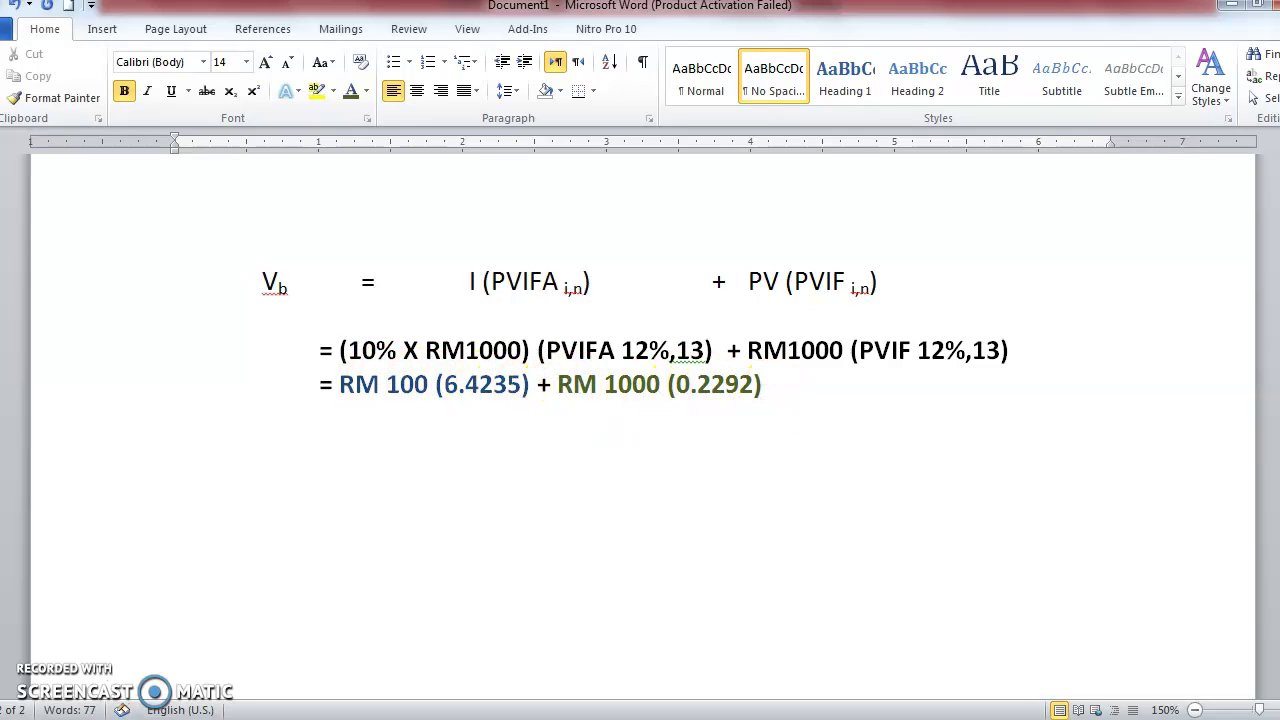
key(Return)
key(Tab)
text(=)
drag(336, 420, 290, 419)
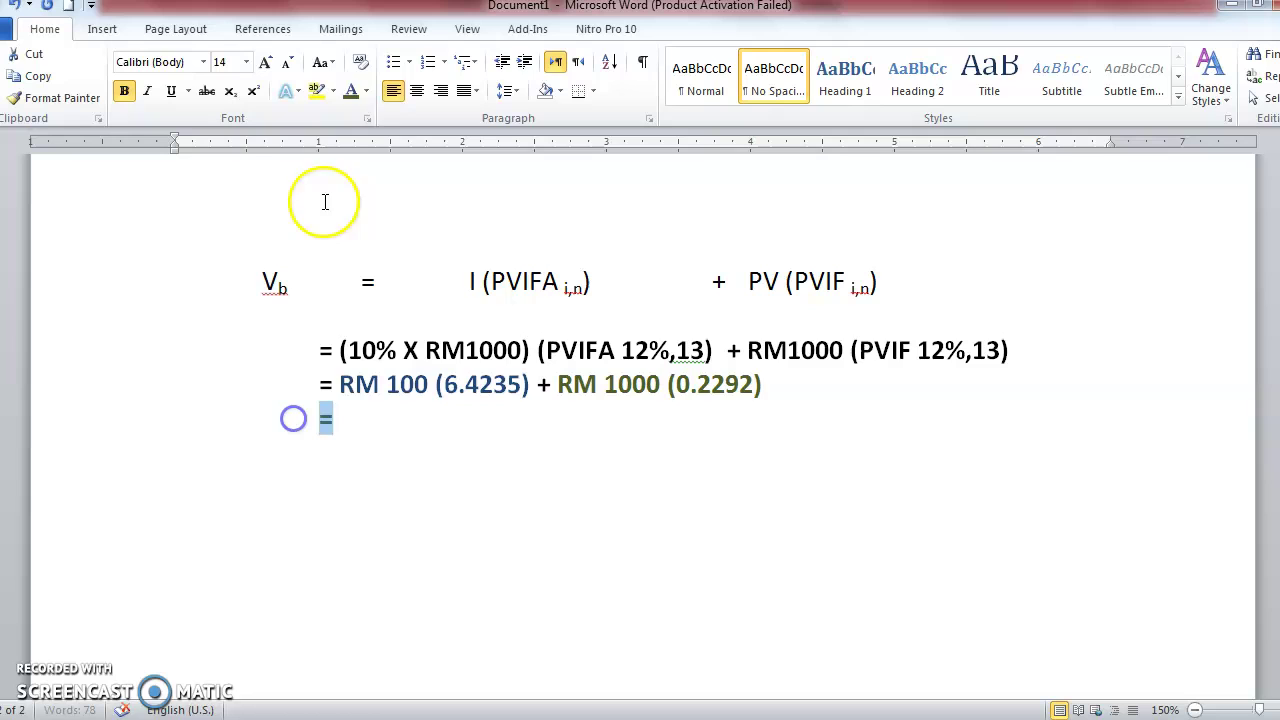
click(366, 91)
click(354, 116)
click(357, 420)
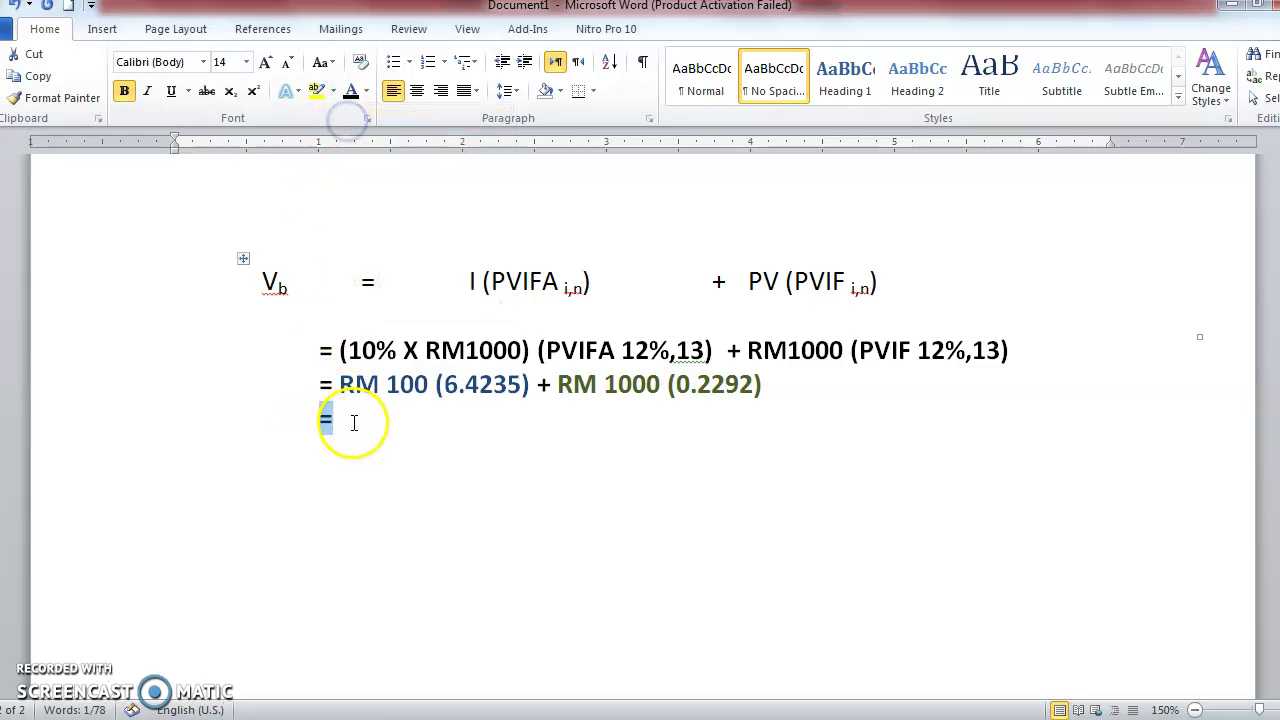
Complete the result line with RM 871.55 ( the real value).
text(RM)
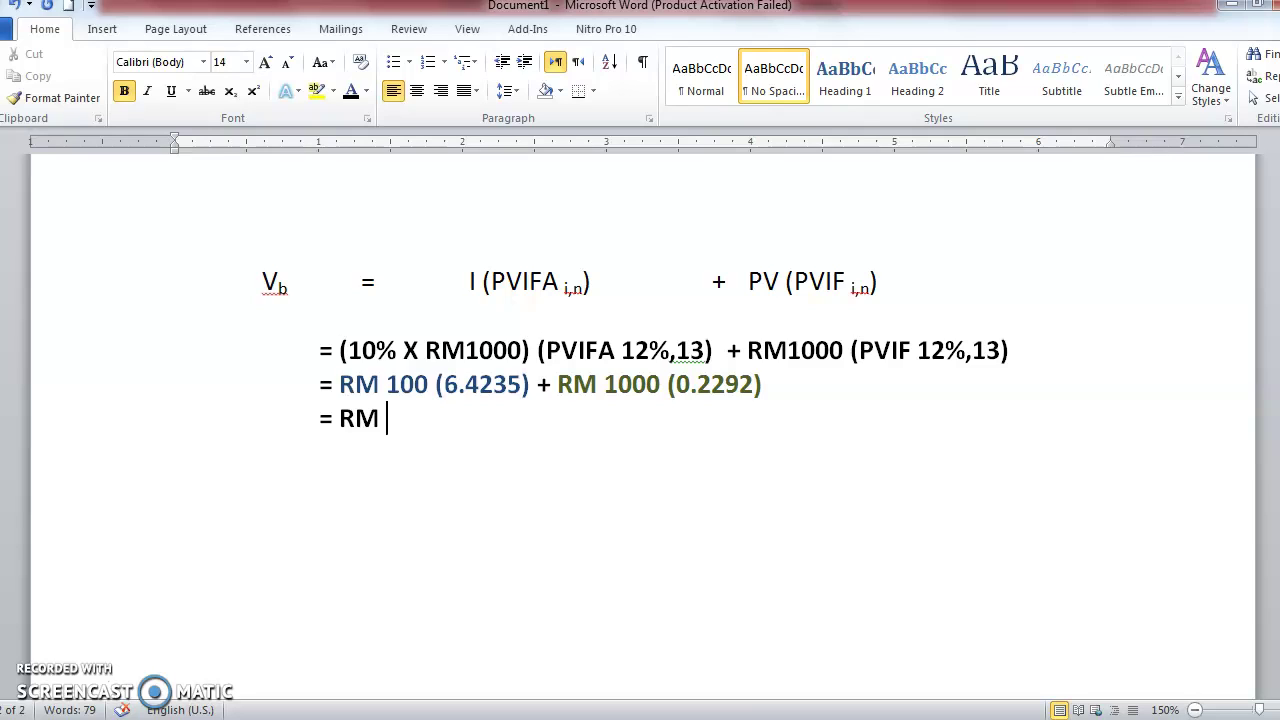
text(871.5)
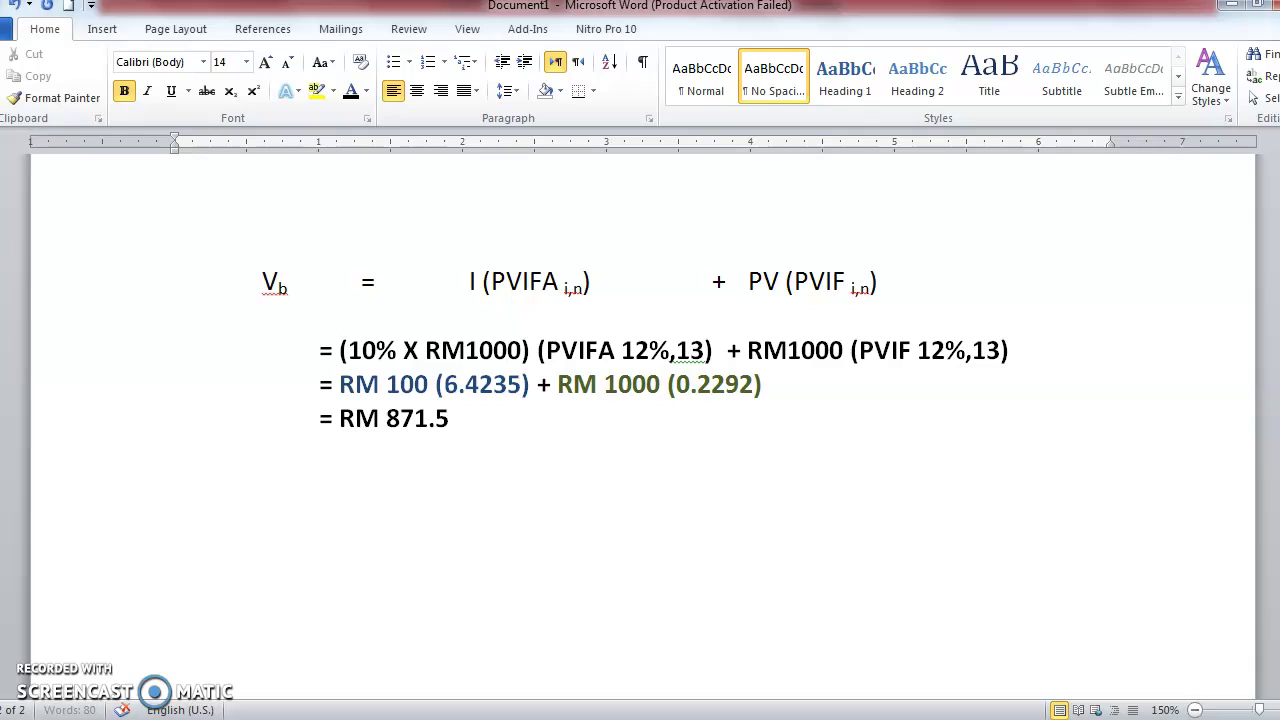
text(5)
text(  ()
text( teh re)
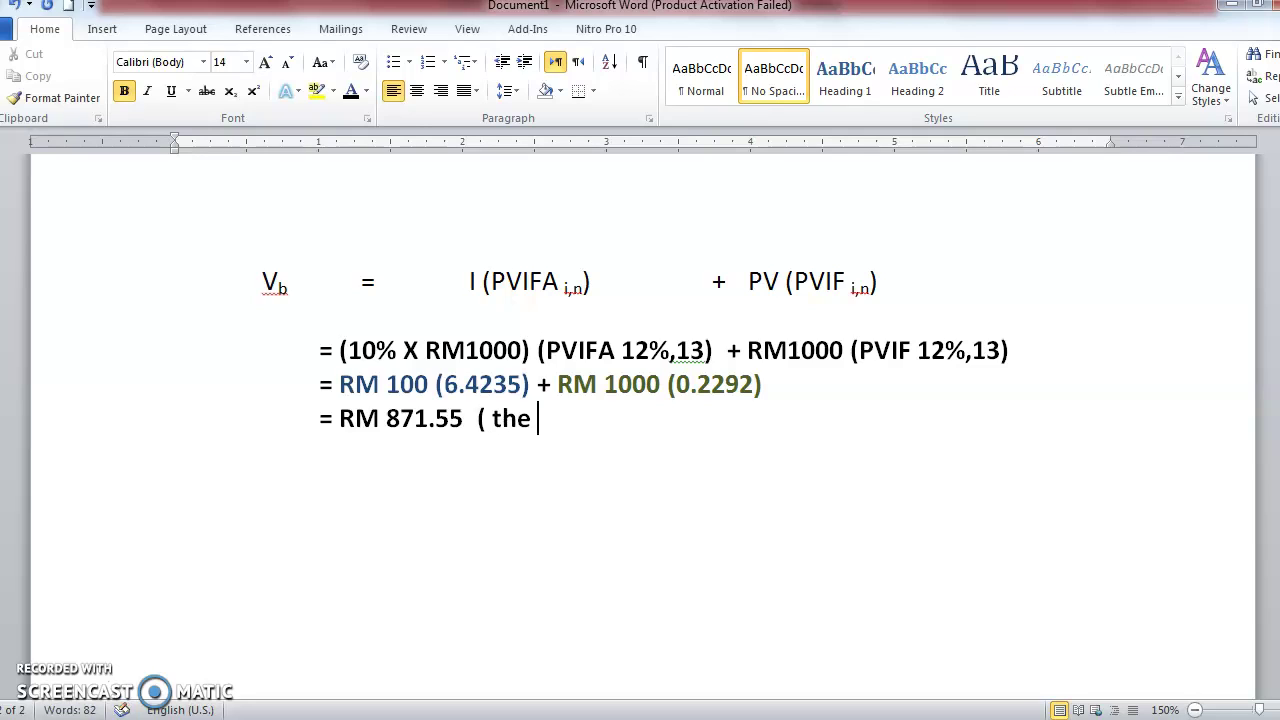
text(al val)
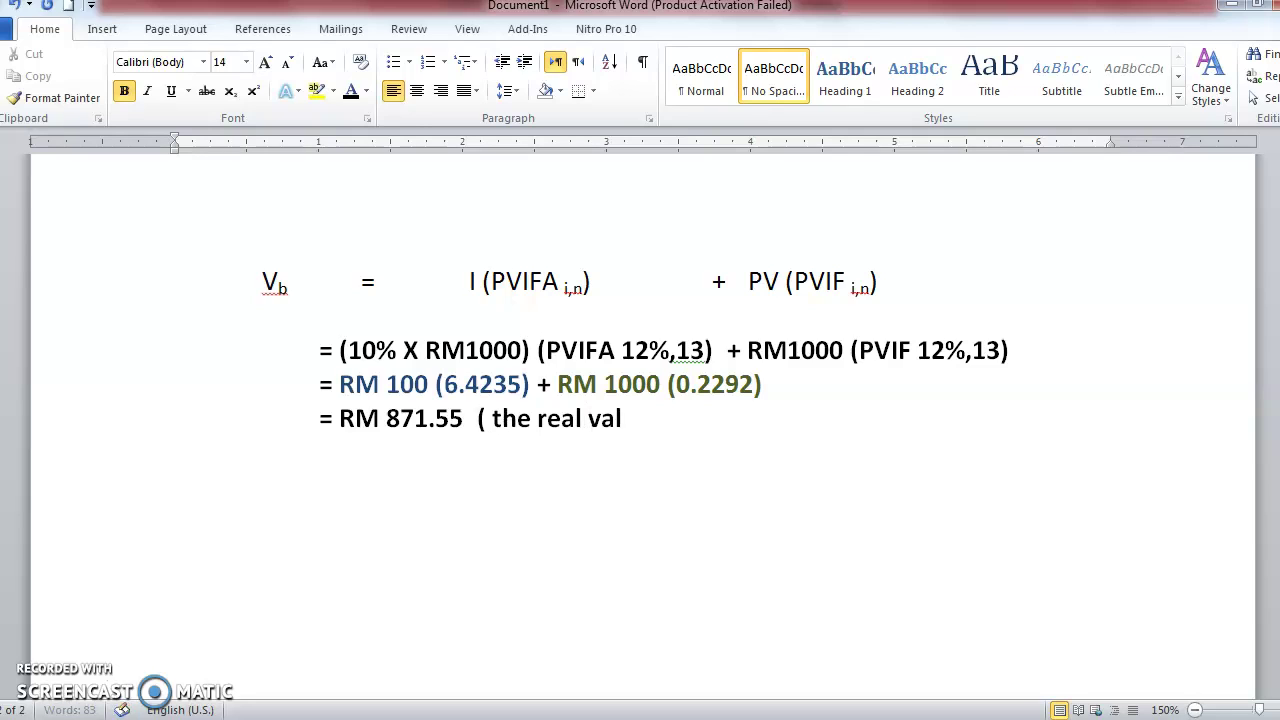
text(ue))
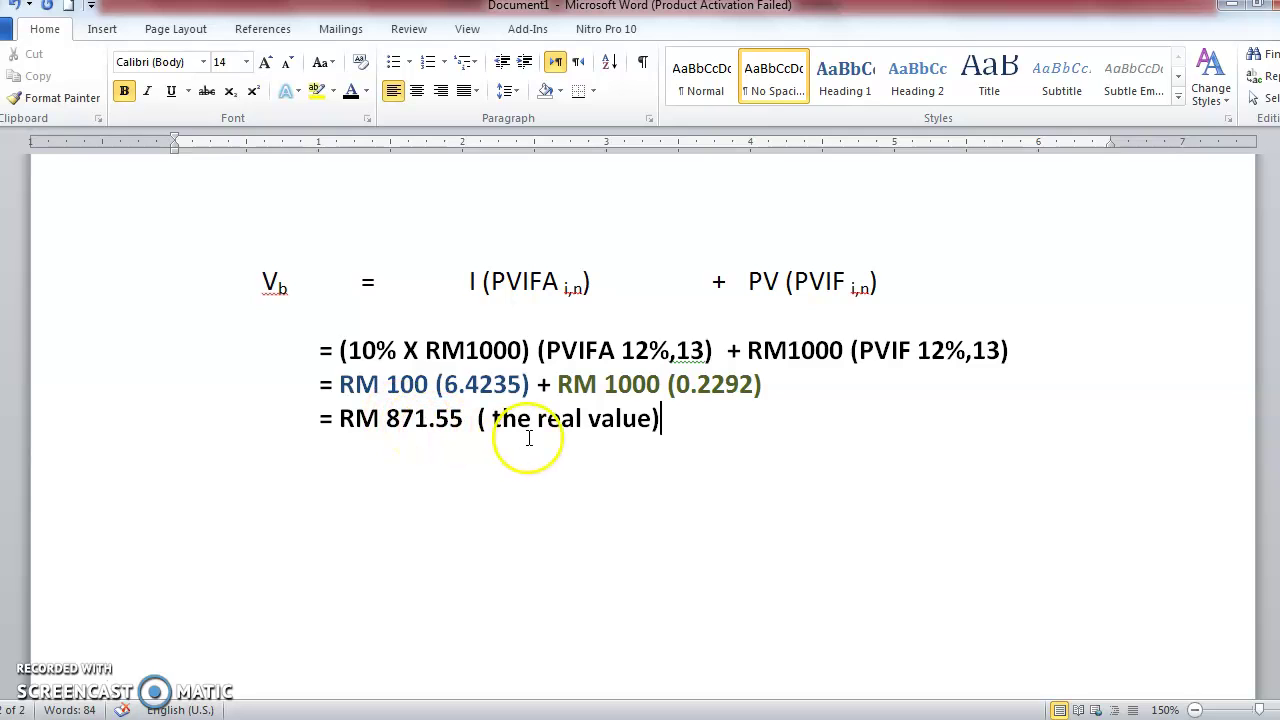
Enter the market price MP = RM920 below the result and compare it with the RM 871.55 real value.
click(683, 440)
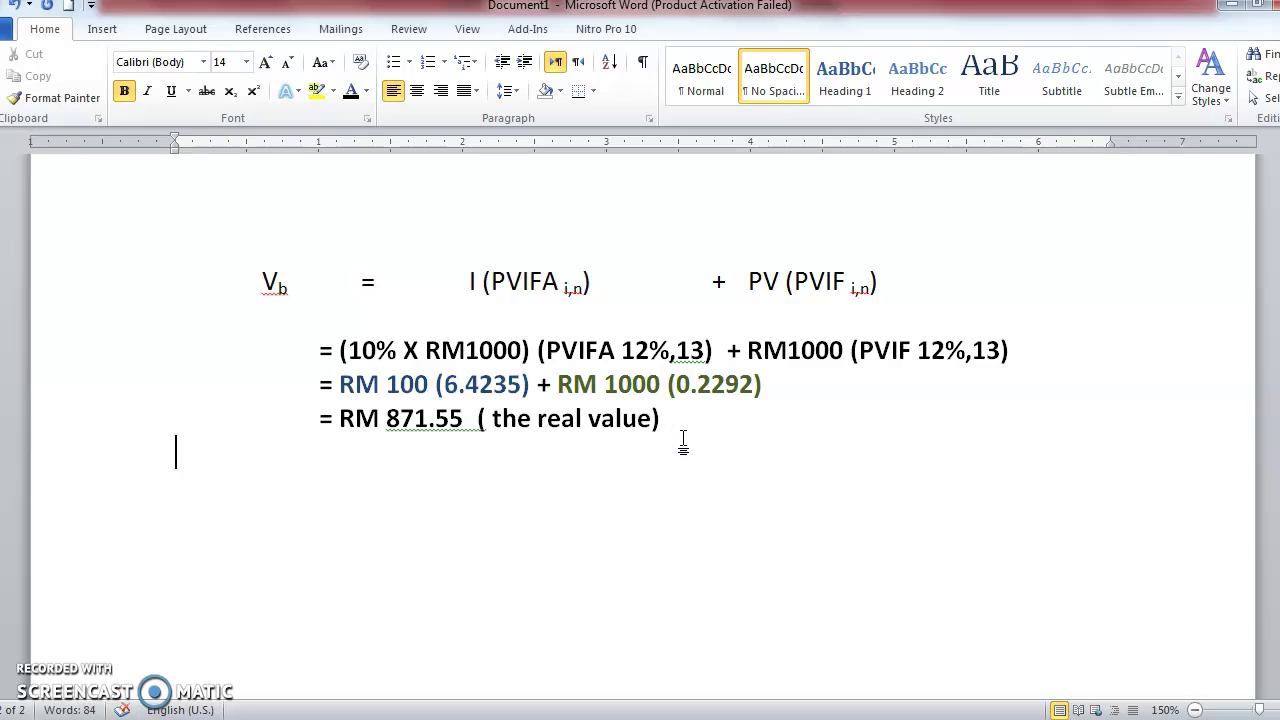
text(MP = RM)
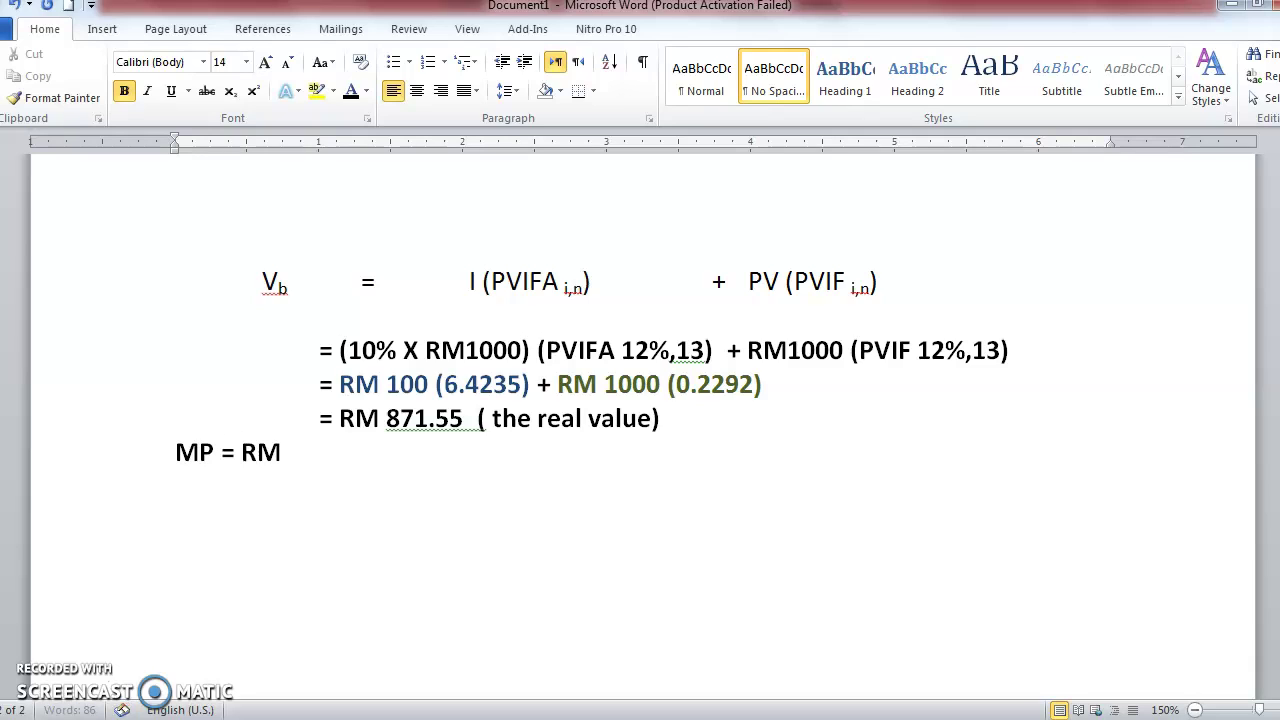
text(920)
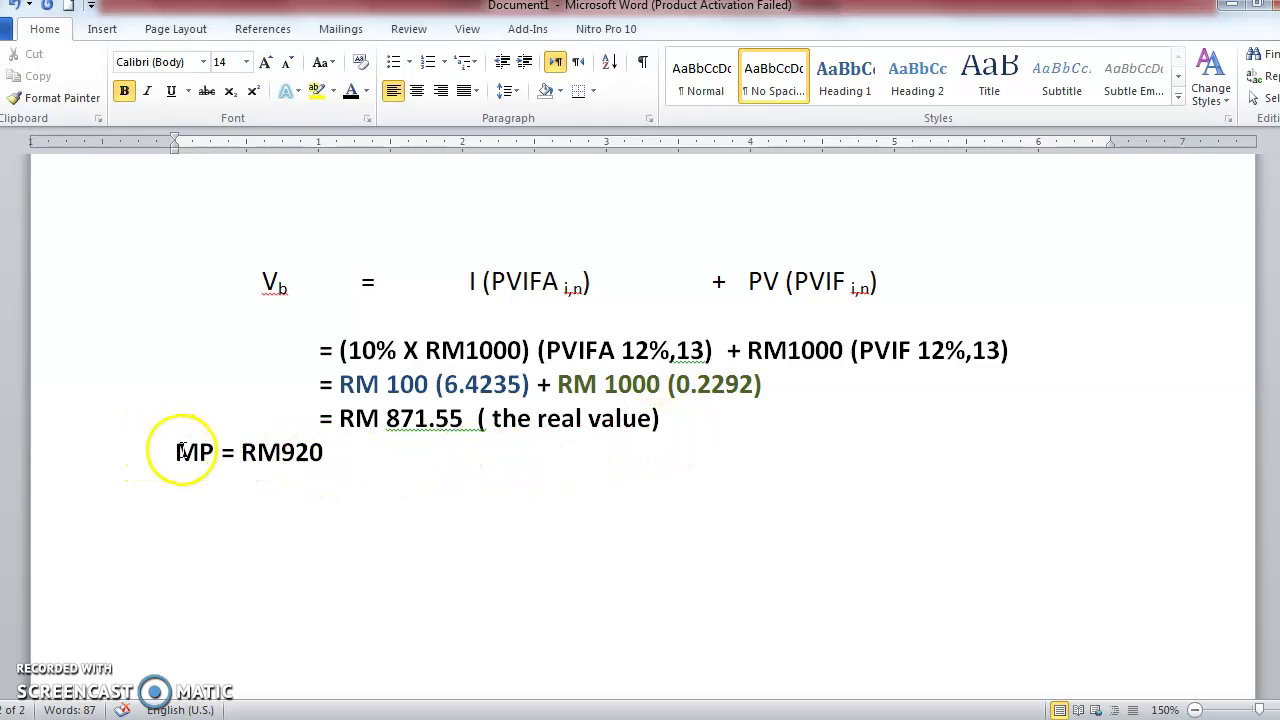
drag(177, 452, 486, 424)
click(370, 495)
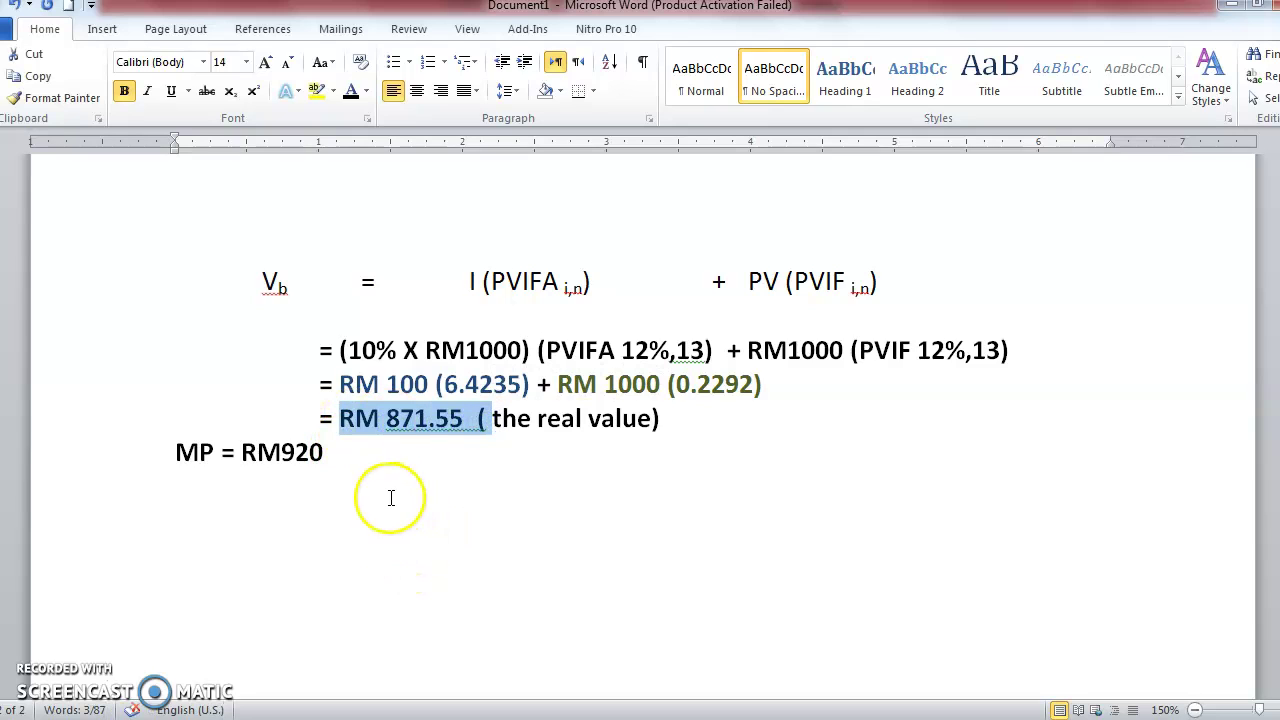
Insert a blank line above MP = RM920 and extend that line with the comparison > VB: RM871.55.
click(177, 450)
key(Return)
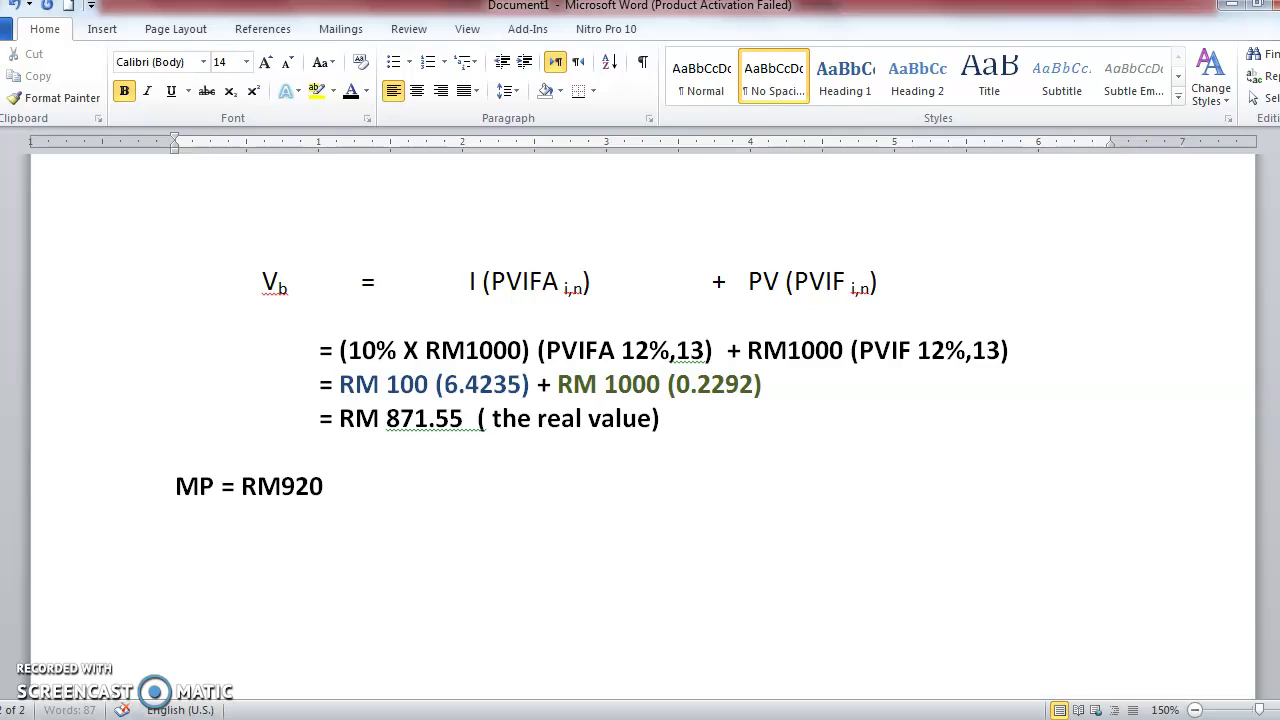
click(346, 497)
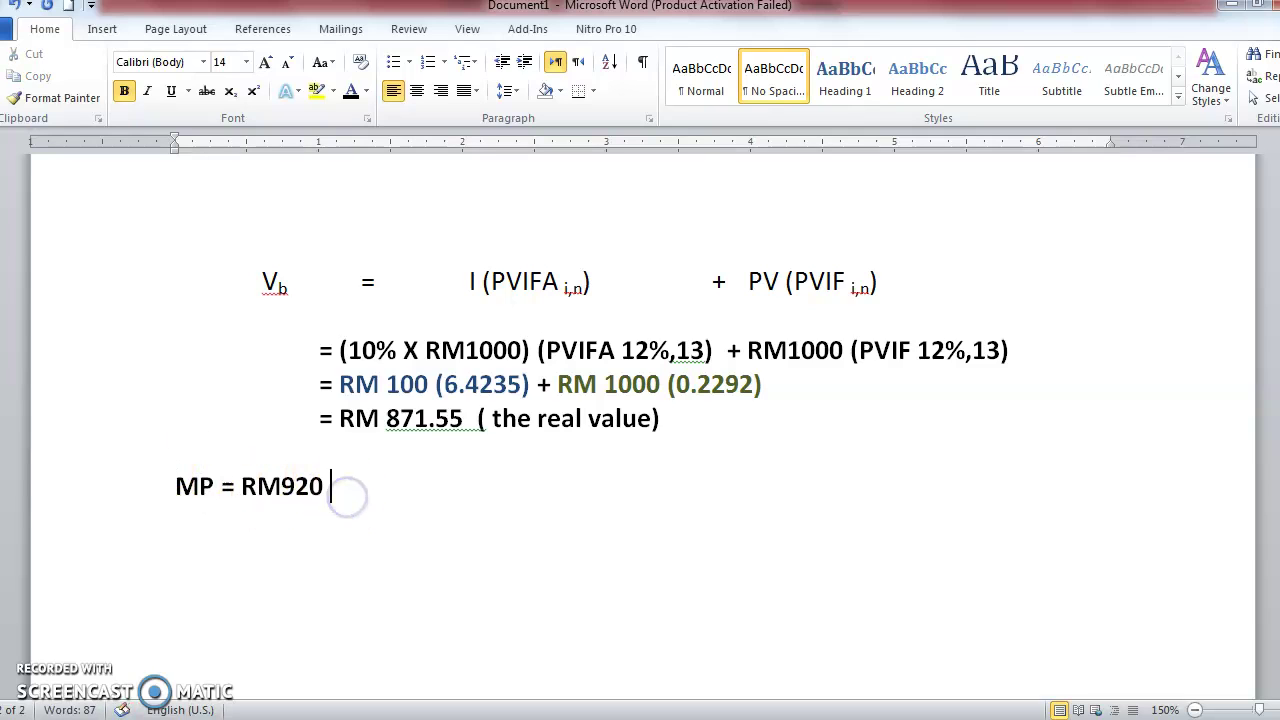
text(>)
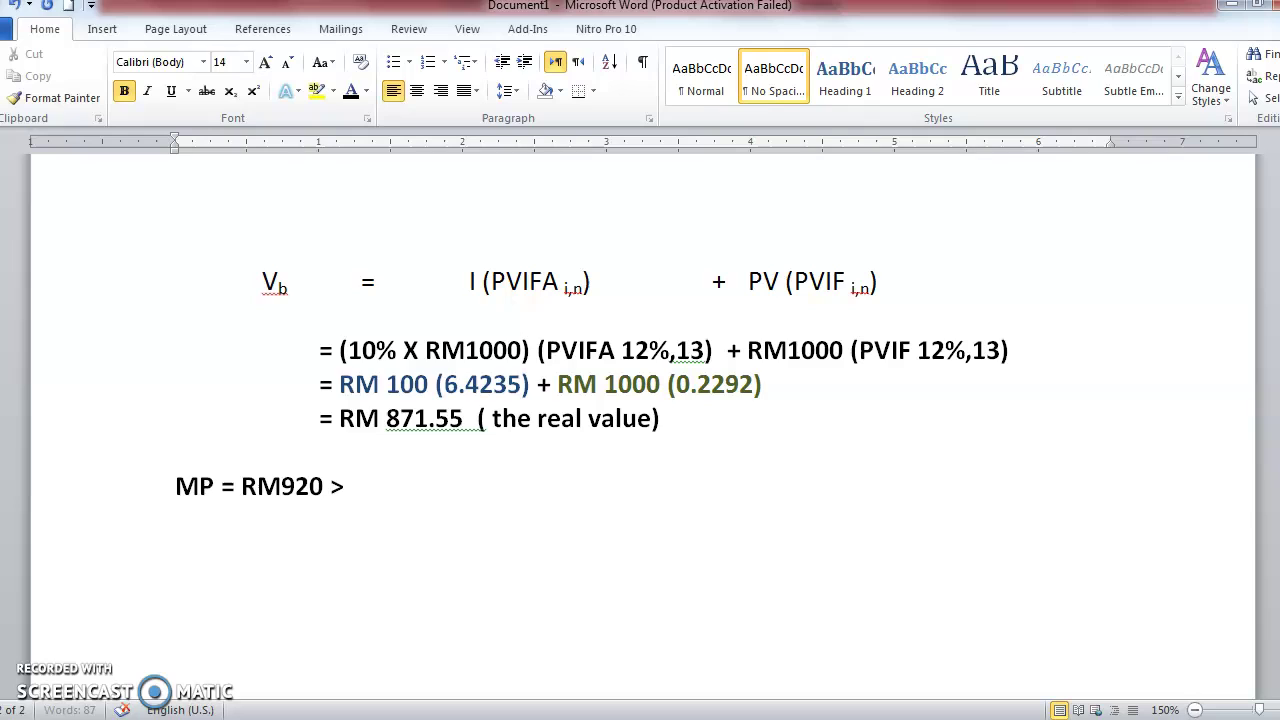
text(RM)
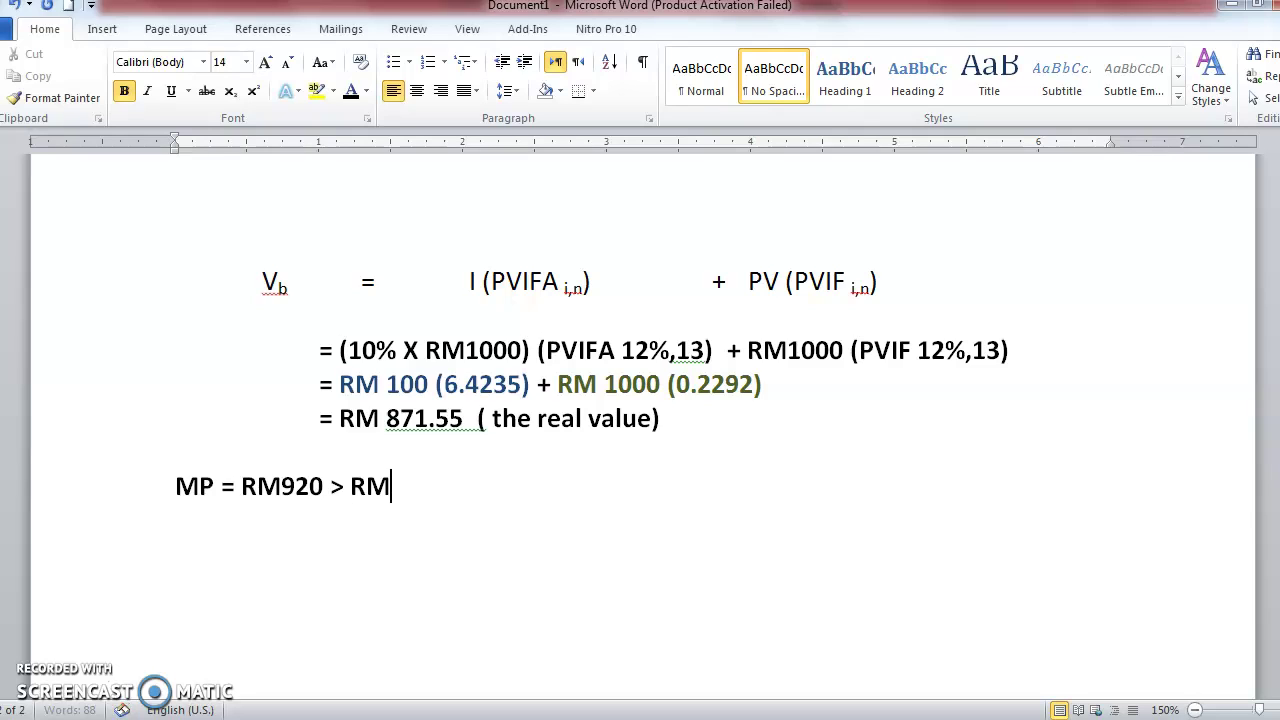
key(BackSpace)
key(BackSpace)
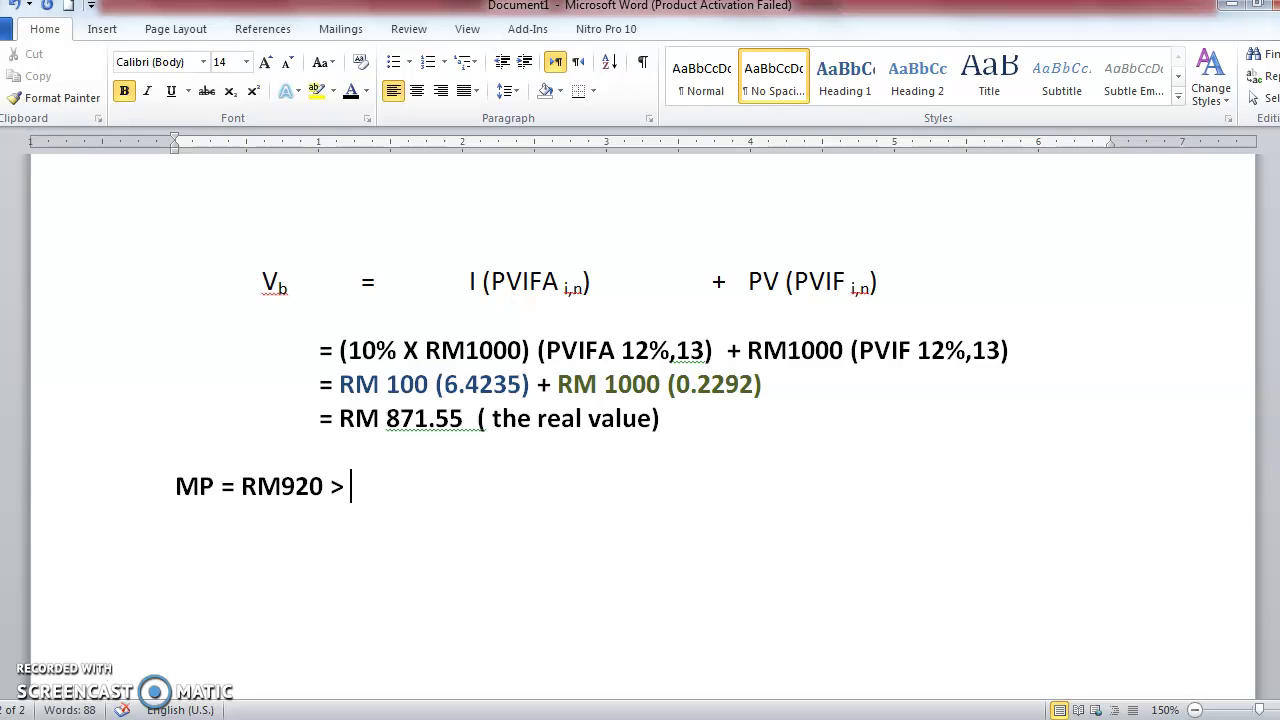
text(VB: RM87)
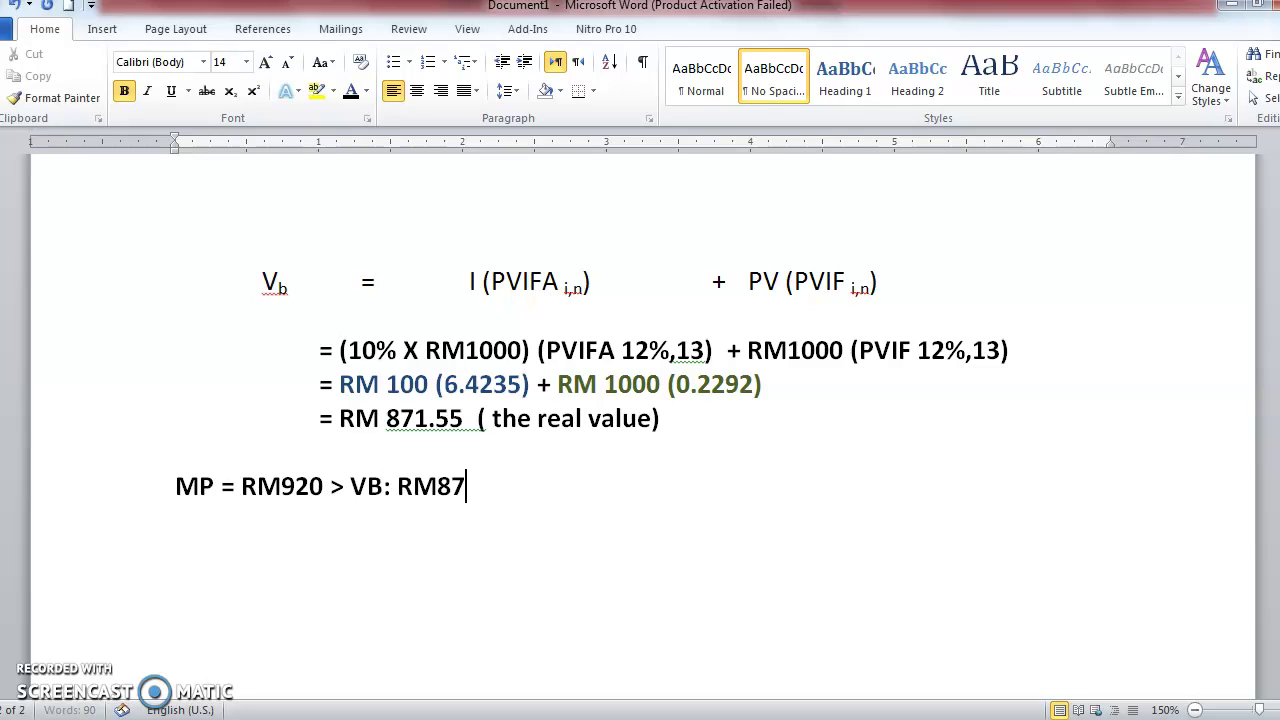
text(1.55)
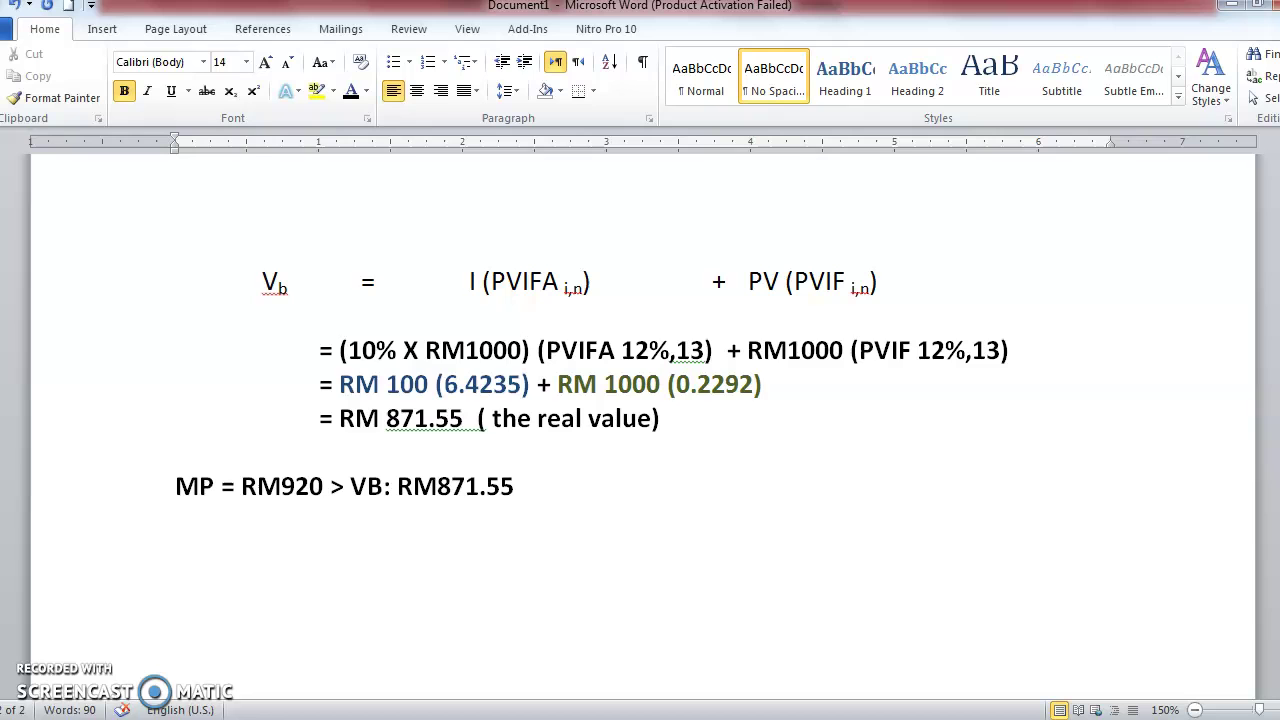
Recheck question iv in the CHAPTER 4 bond document and write the answer "No, because the bond is overpriced" below the comparison in Document1.
key(Return)
key(Return)
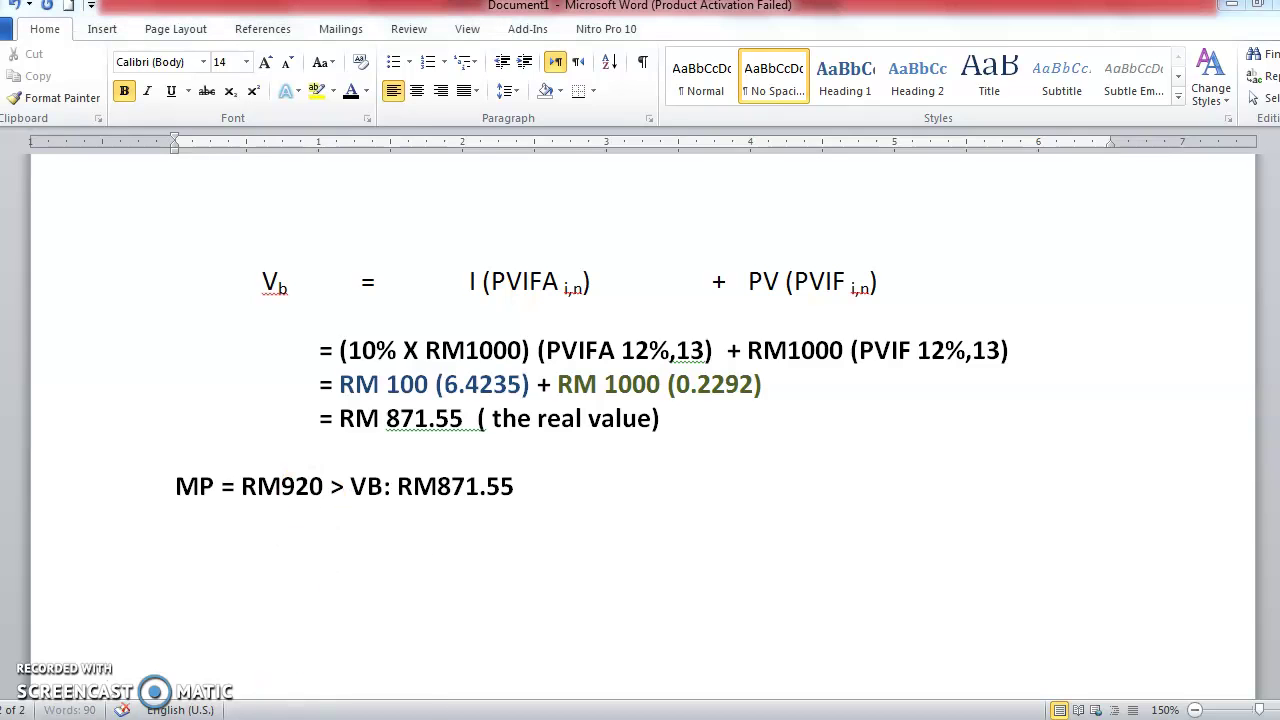
click(155, 670)
click(470, 392)
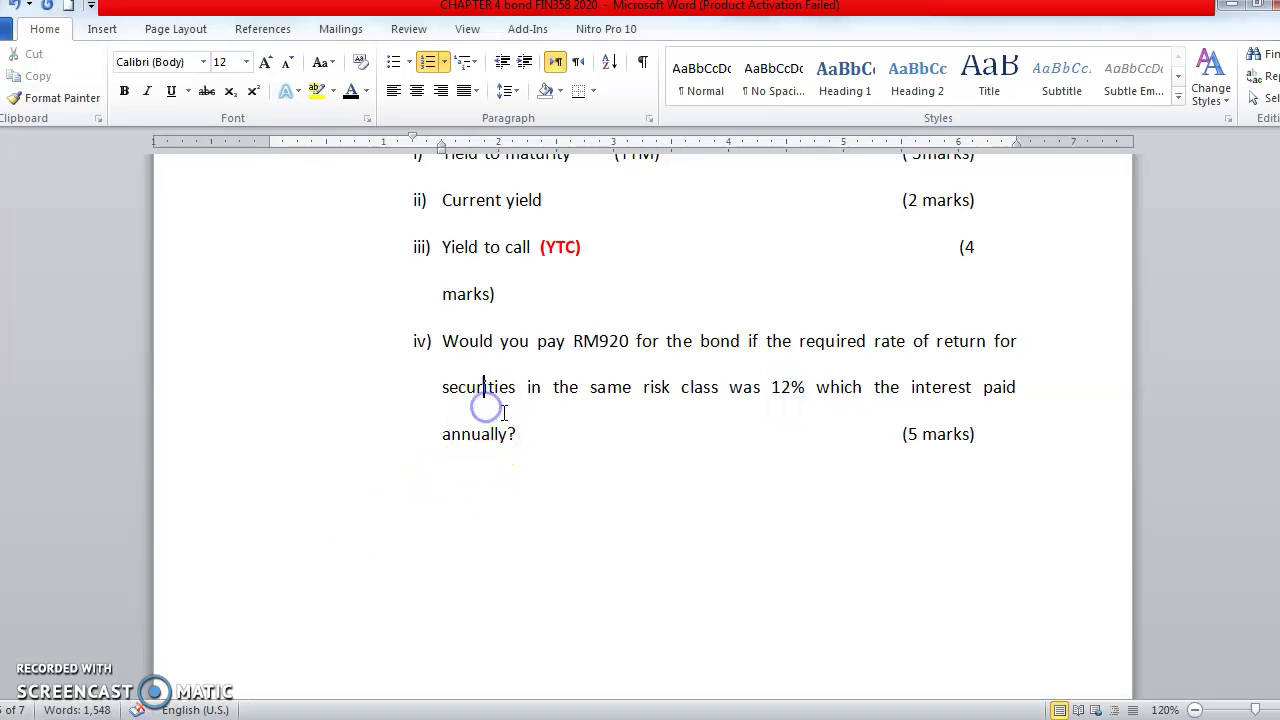
drag(442, 340, 641, 340)
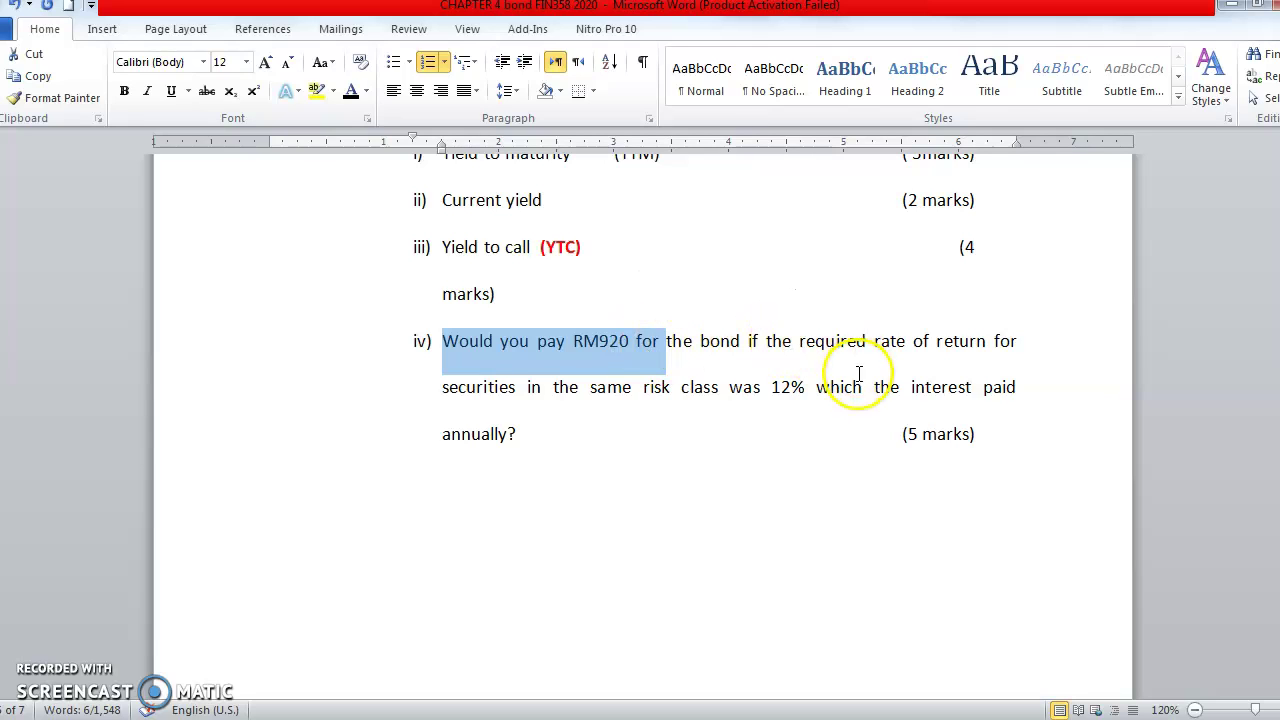
drag(776, 389, 803, 393)
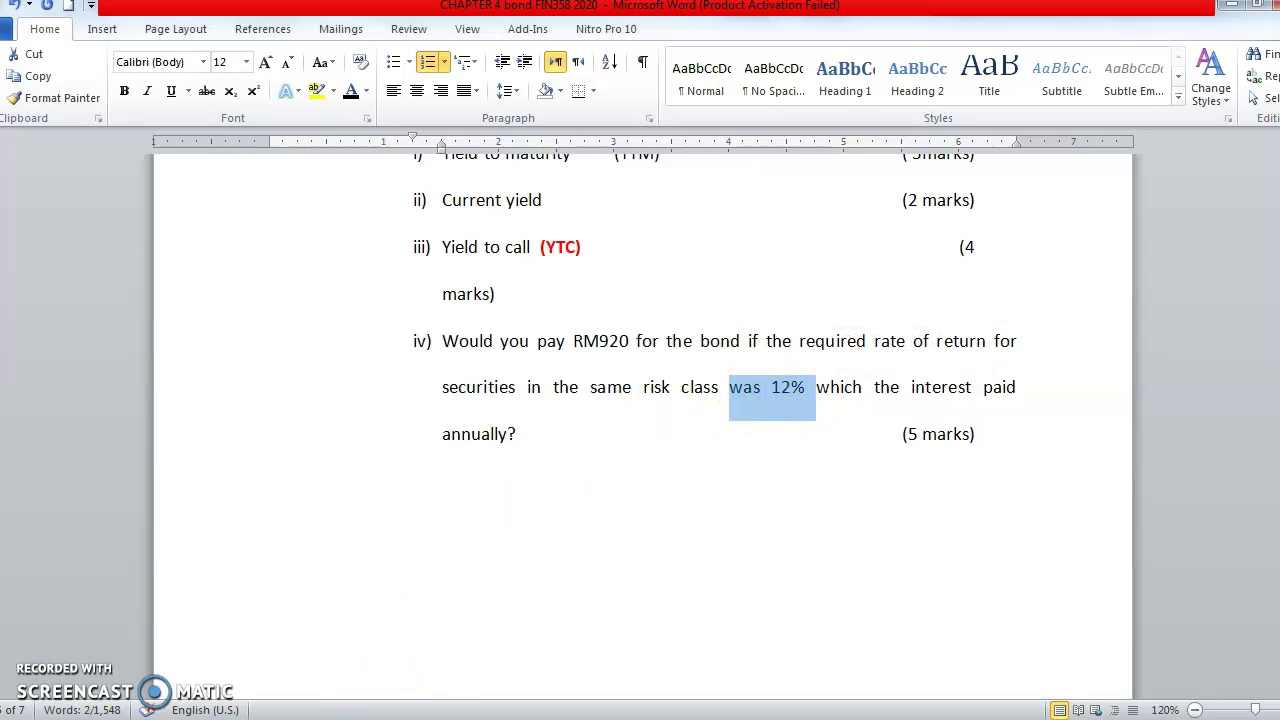
click(300, 625)
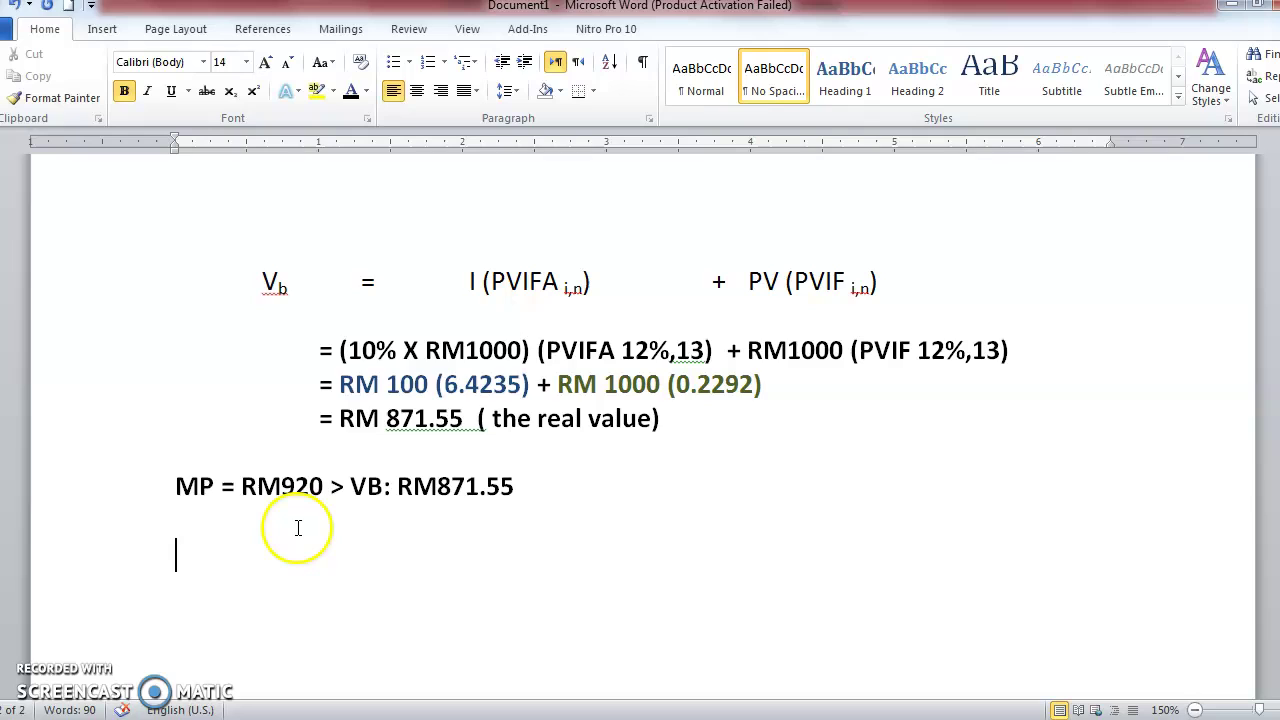
text(no,)
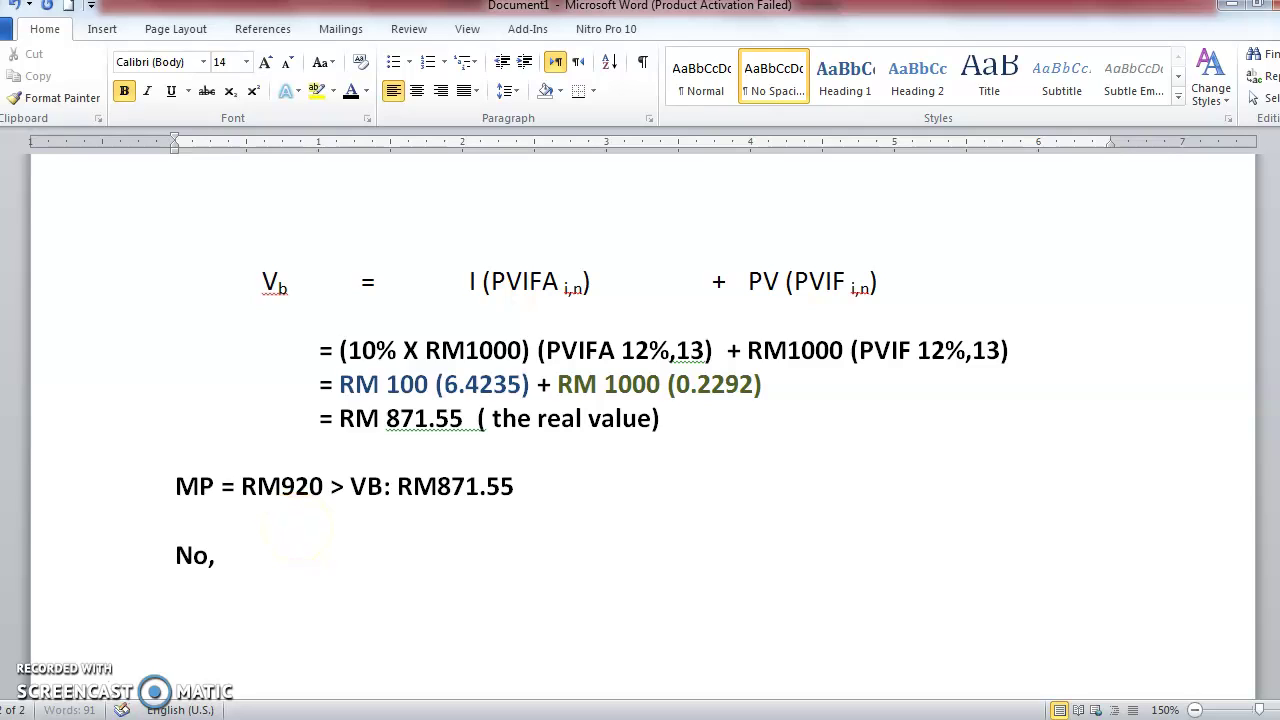
text( because the bond is)
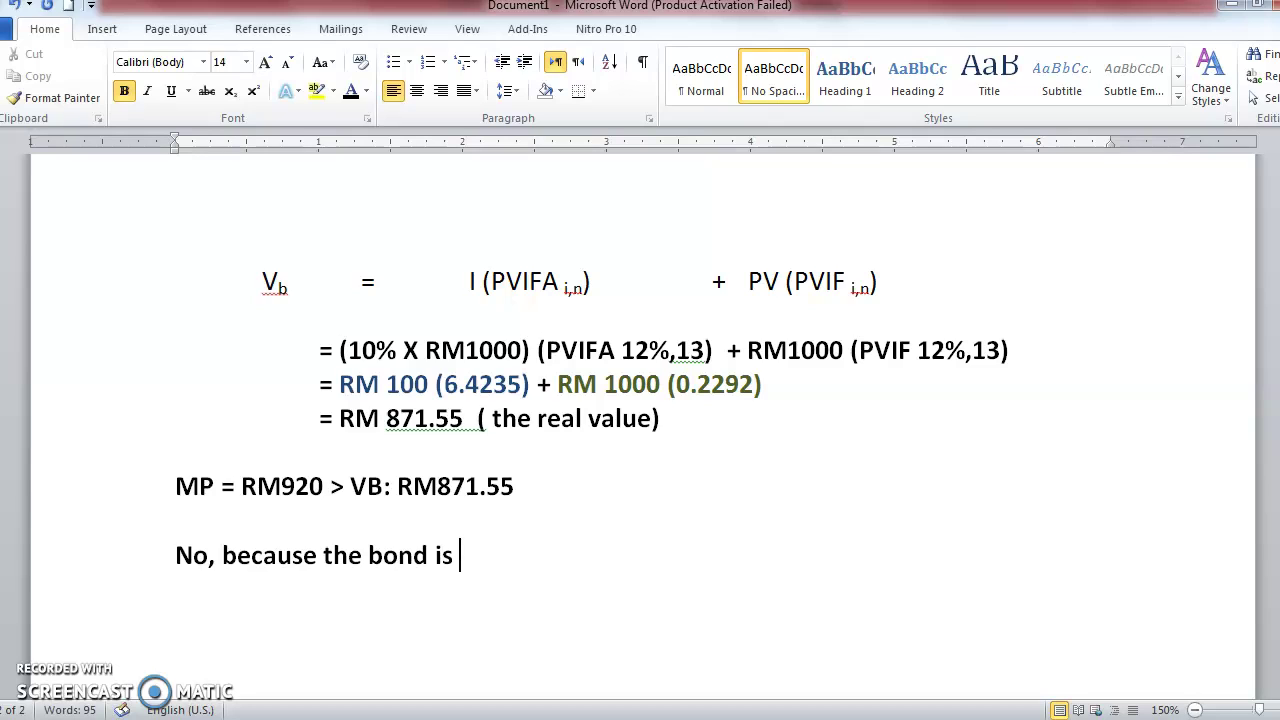
text( overpriced)
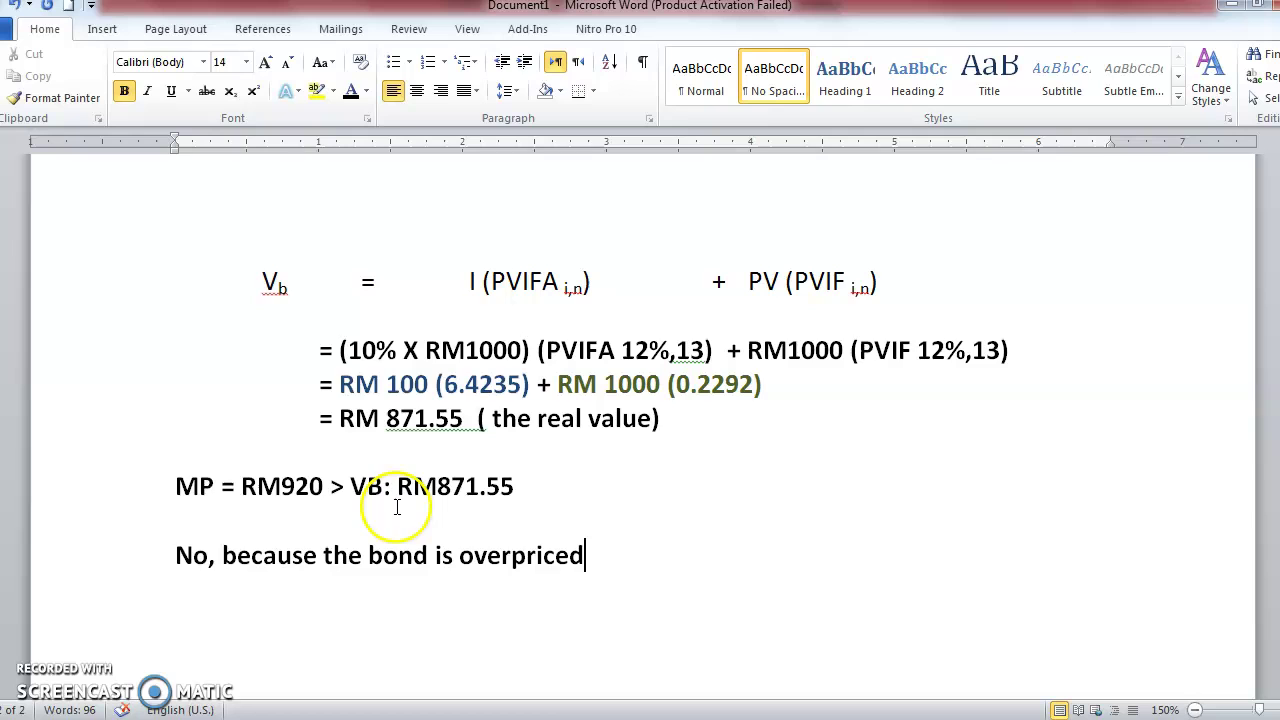
Review the RM871.55 value in the comparison, and question parts i to iv in the CHAPTER 4 bond document.
drag(396, 486, 485, 492)
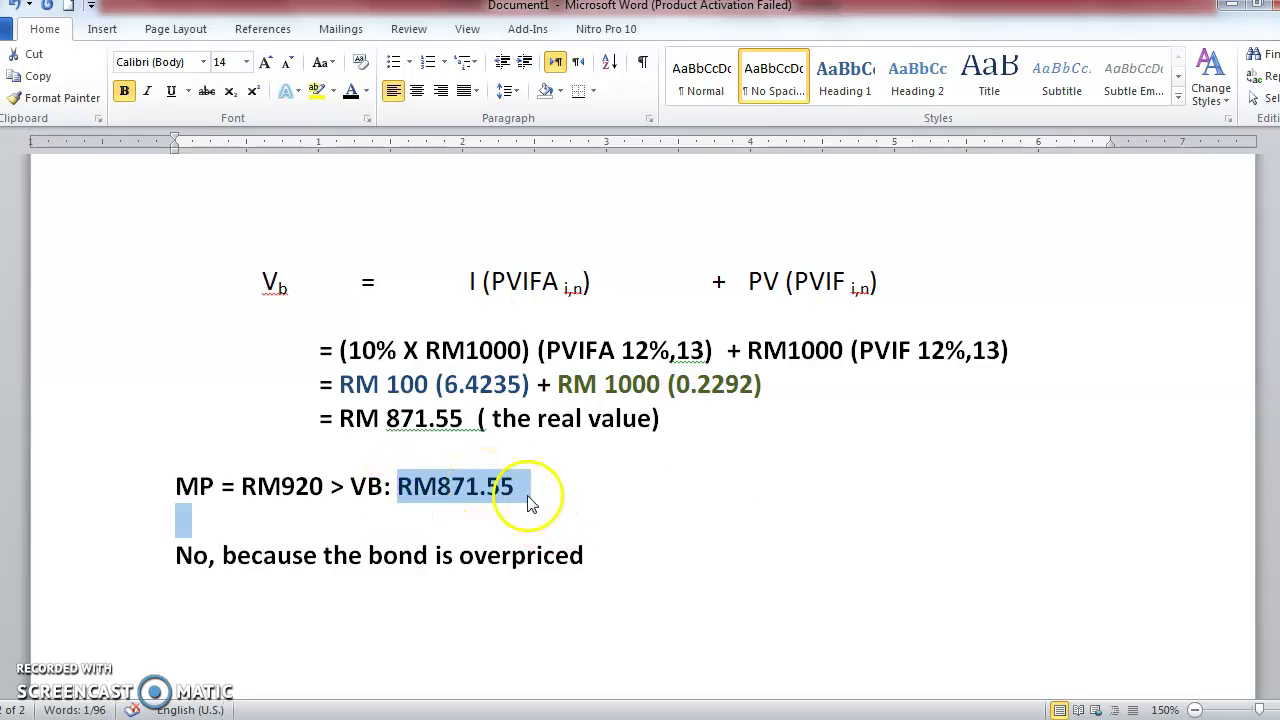
click(521, 484)
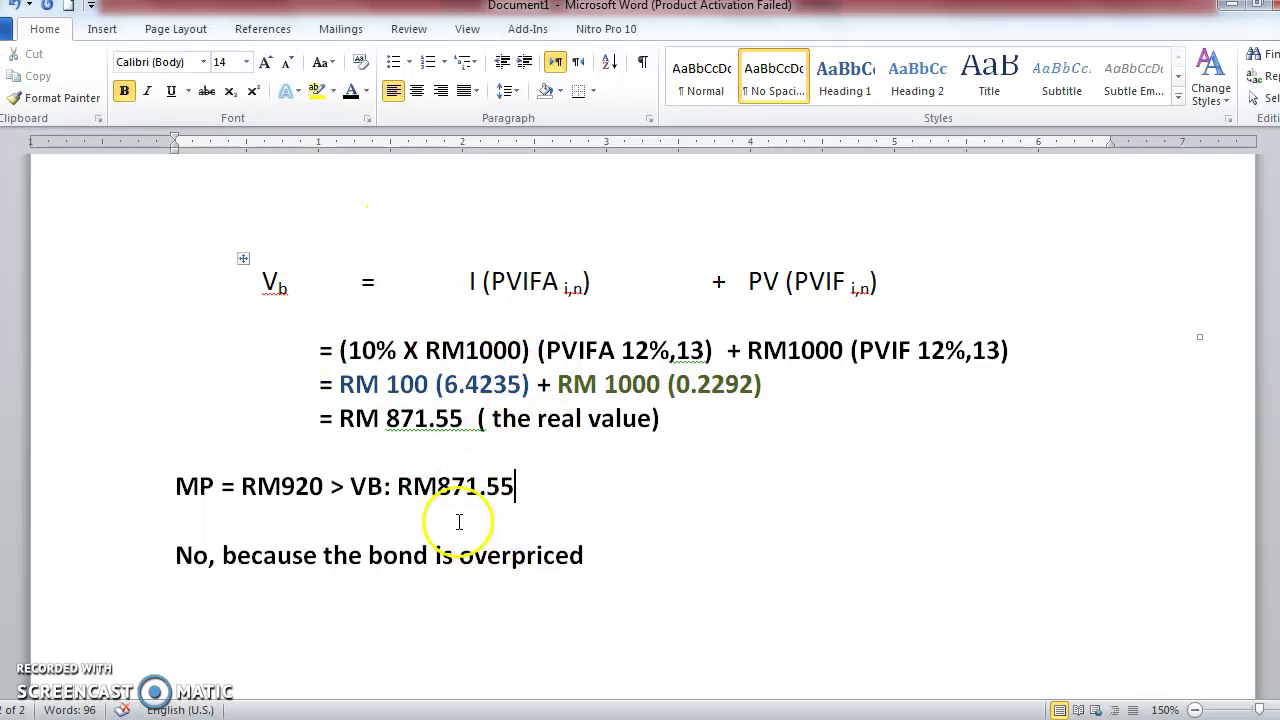
mouse_move(230, 716)
click(133, 655)
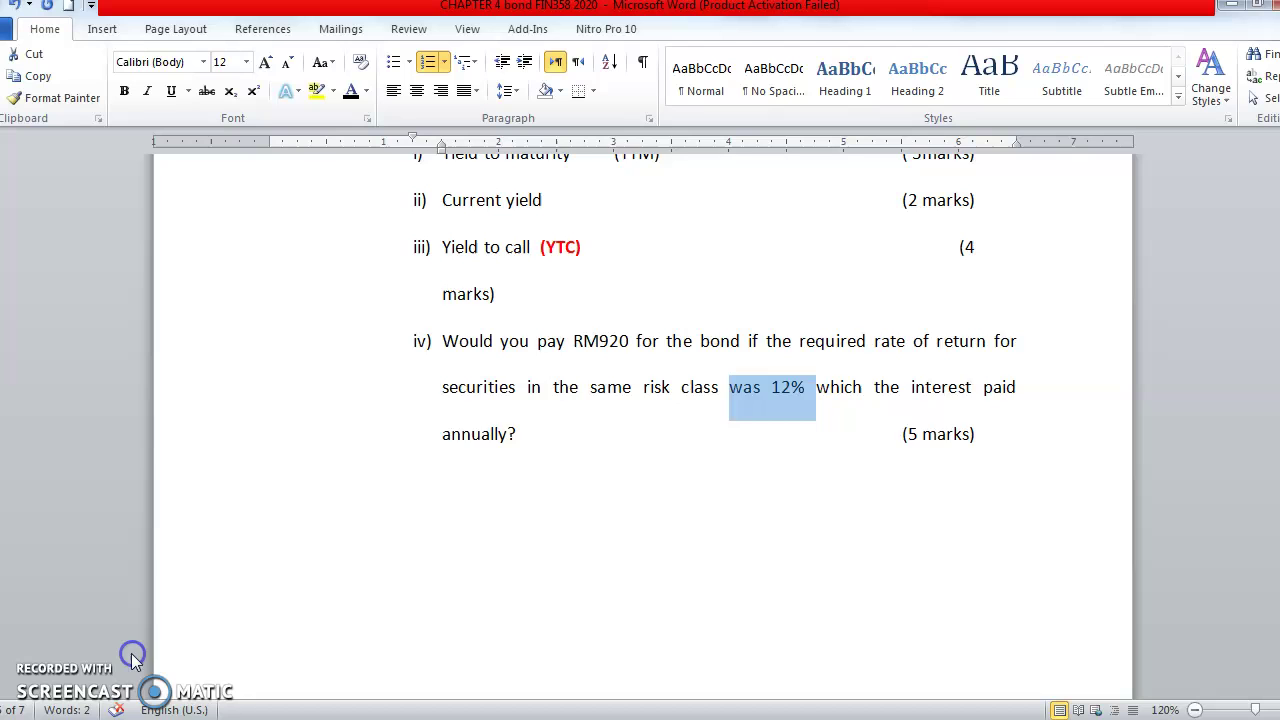
scroll(350, 440, up, 5)
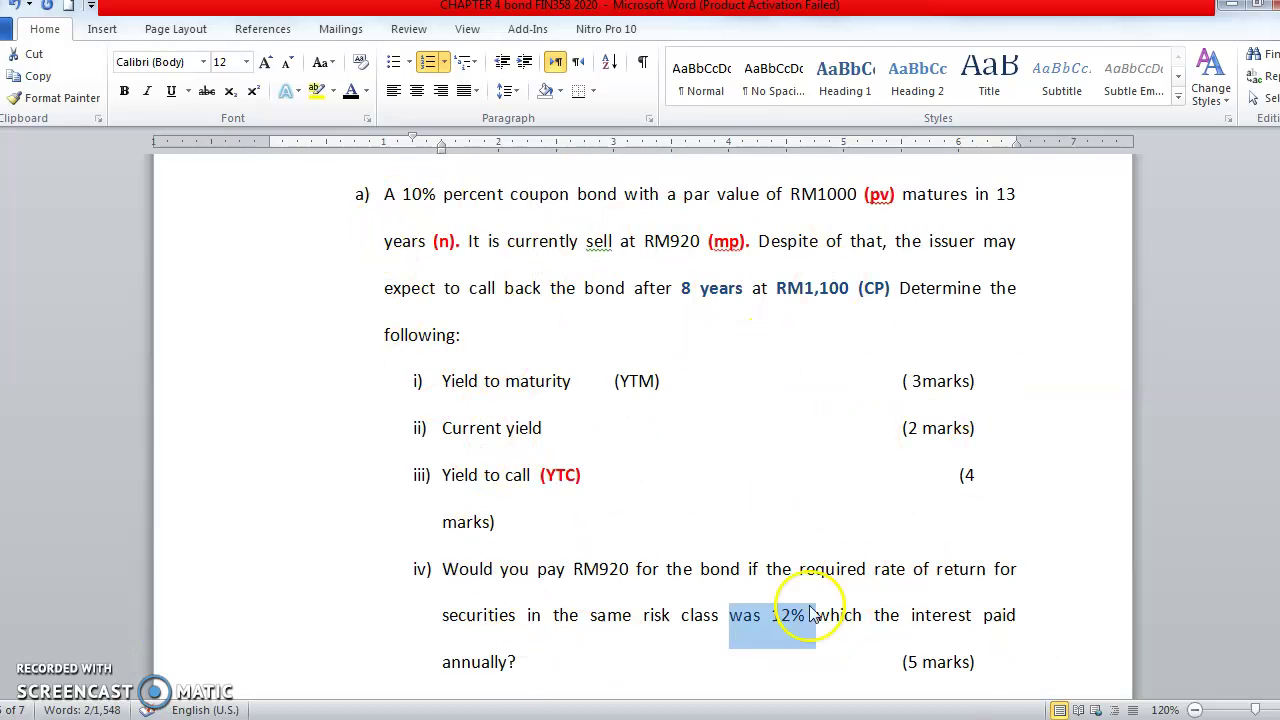
click(443, 381)
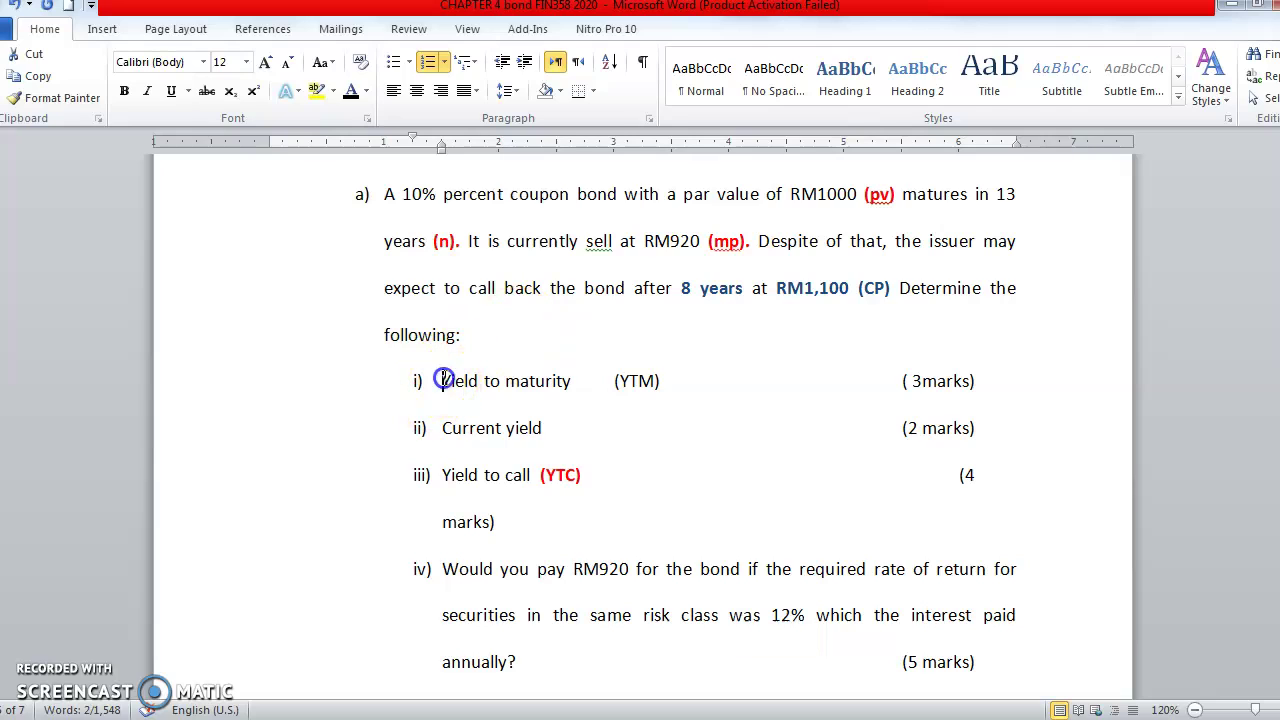
drag(443, 381, 700, 378)
drag(440, 427, 571, 424)
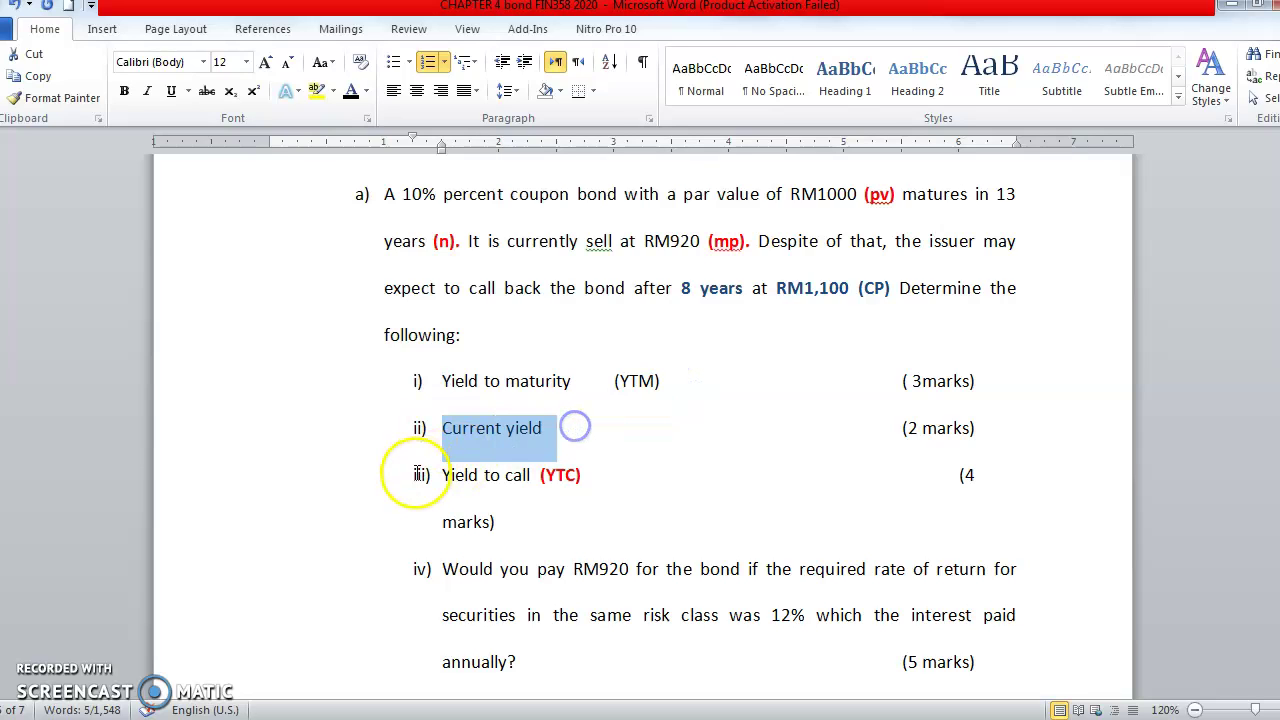
drag(445, 478, 608, 474)
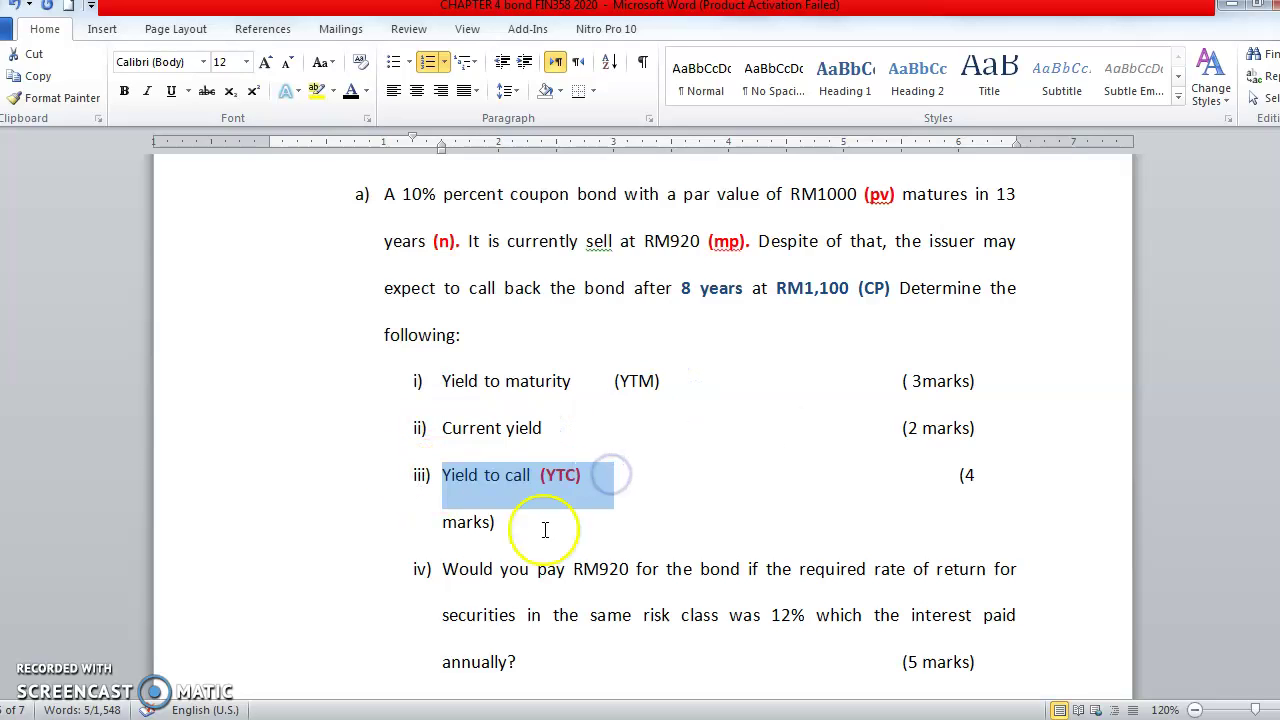
drag(445, 569, 588, 640)
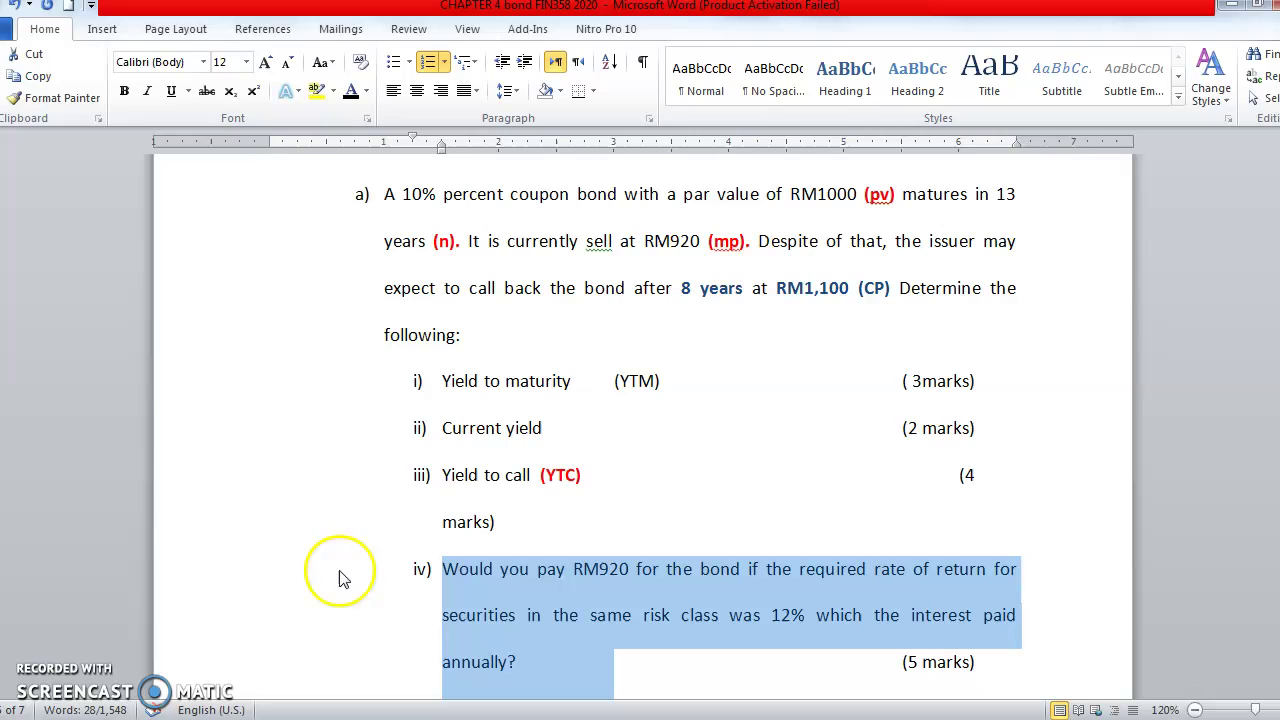